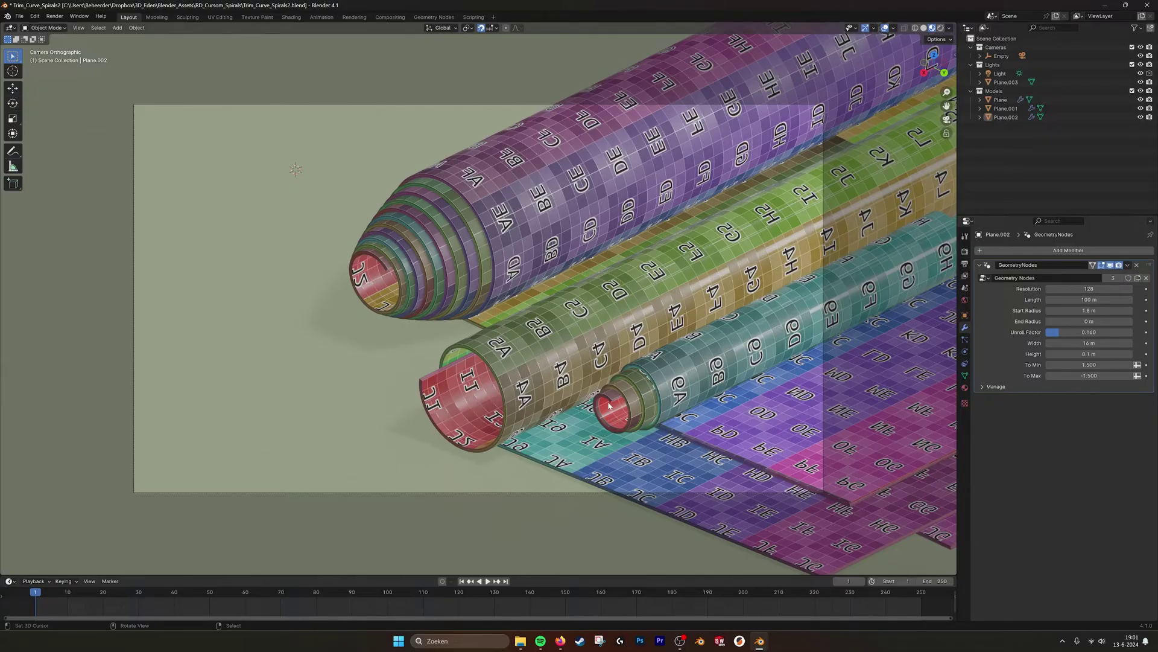
Step: Exclude the Lights and Cameras collections from the view layer and hide Plane and Plane.001, leaving only Plane.002 displayed
left_click(1131, 64)
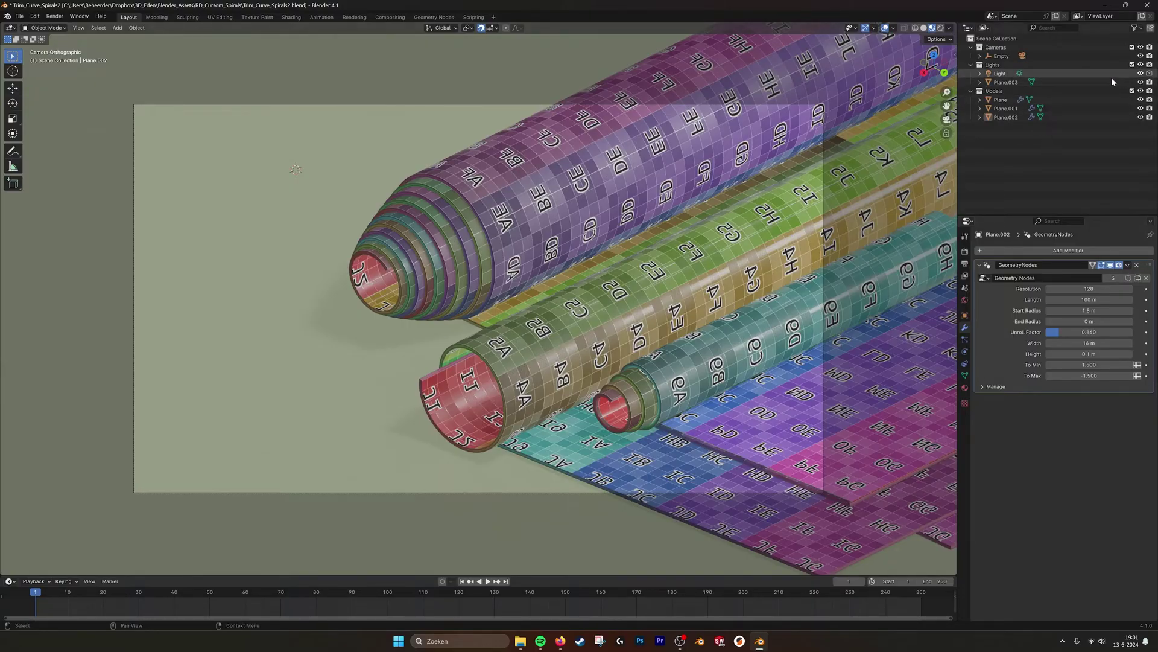
left_click(1132, 47)
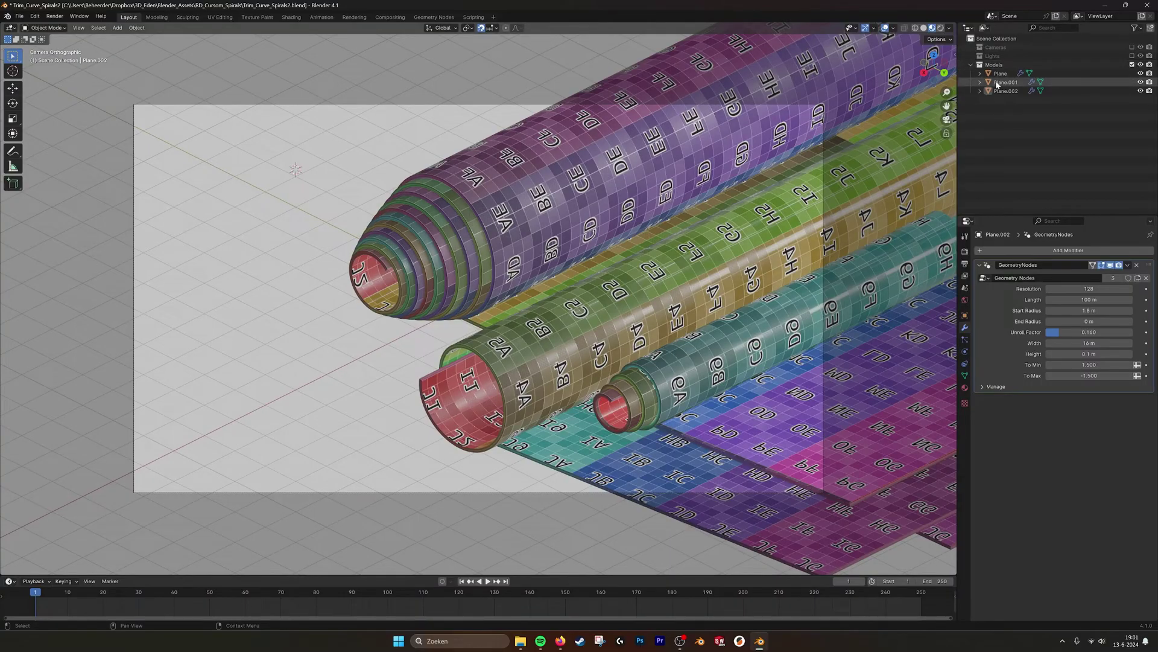
left_click_drag(1141, 73, 1142, 91)
left_click(1141, 91)
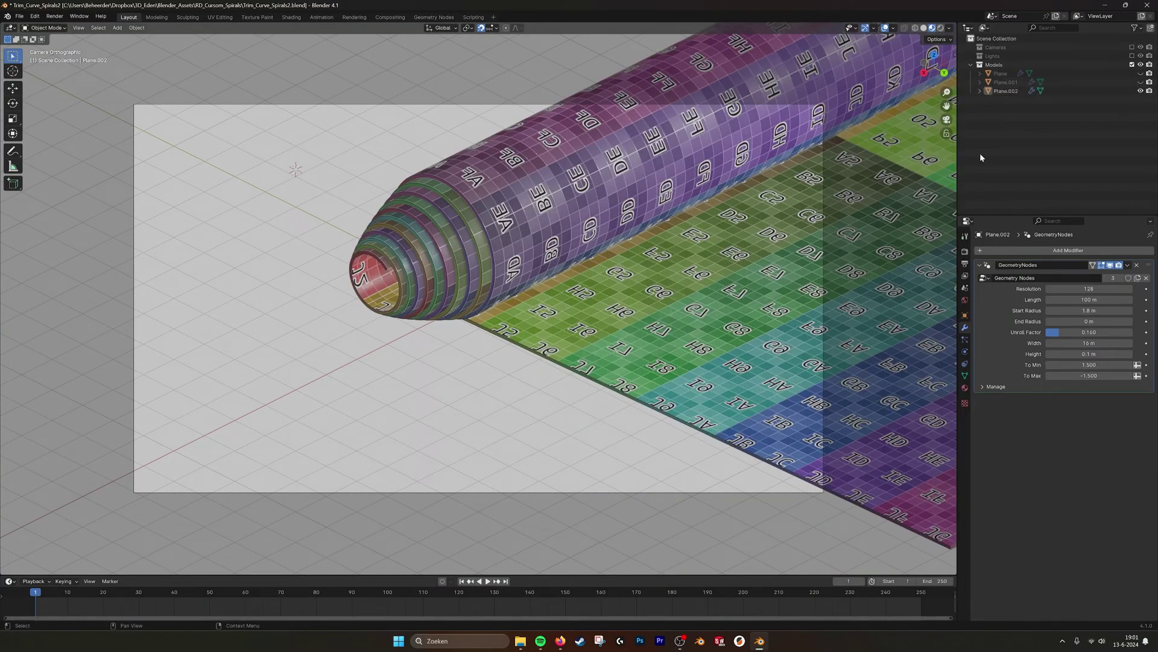
Step: Set both To Min and To Max to 0 in the Geometry Nodes modifier of Plane.002
middle_click_drag(603, 226, 644, 245)
scroll(643, 245, "down", 2)
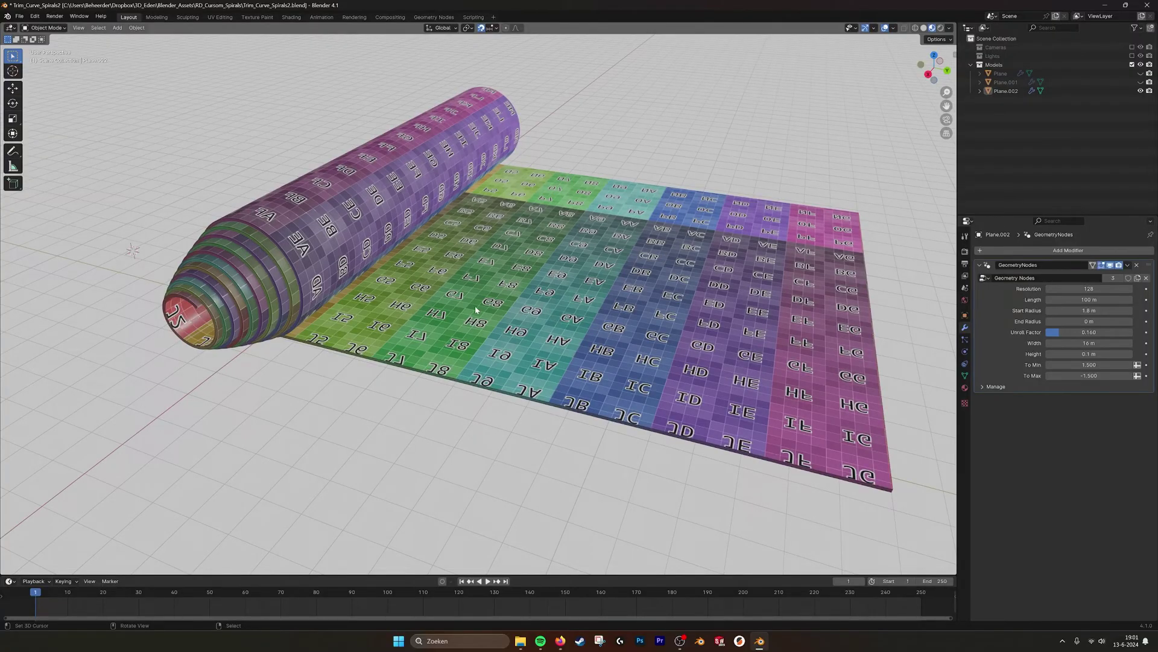
middle_click_drag(476, 305, 628, 305)
scroll(600, 295, "down", 2)
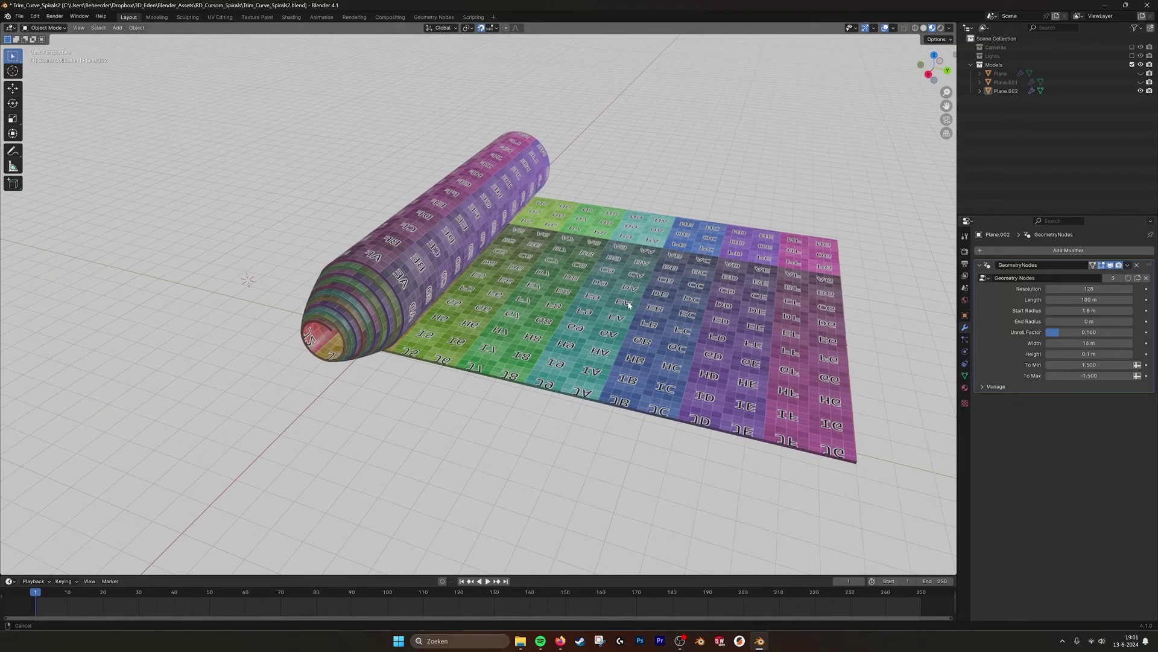
left_click(1099, 300)
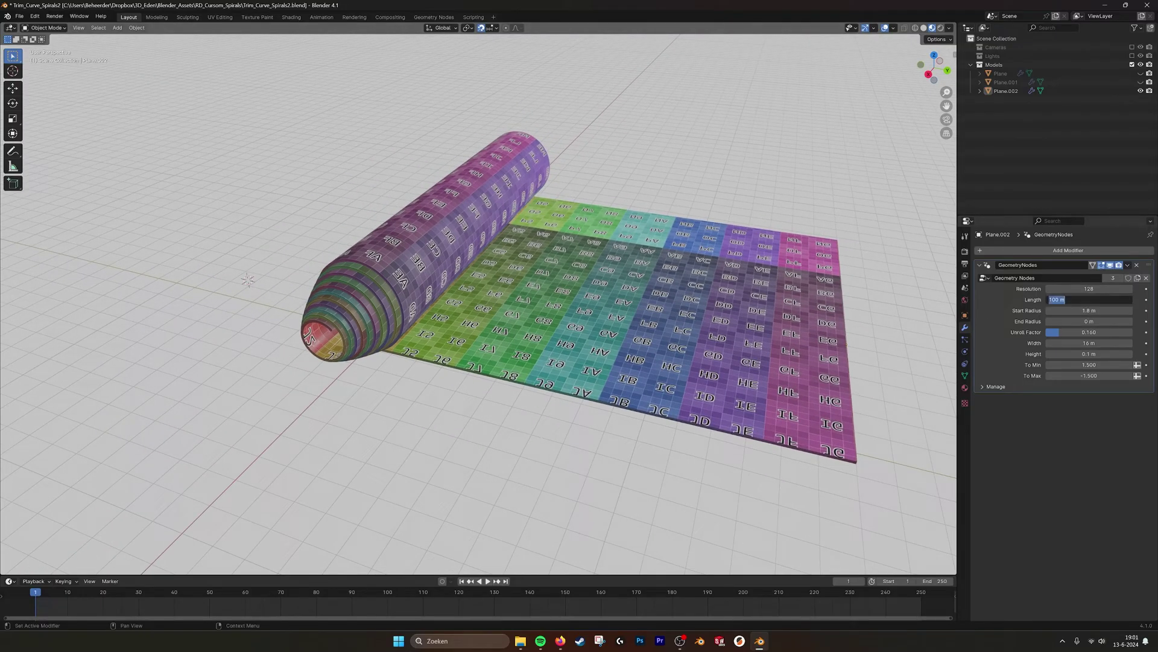
left_click(1103, 368)
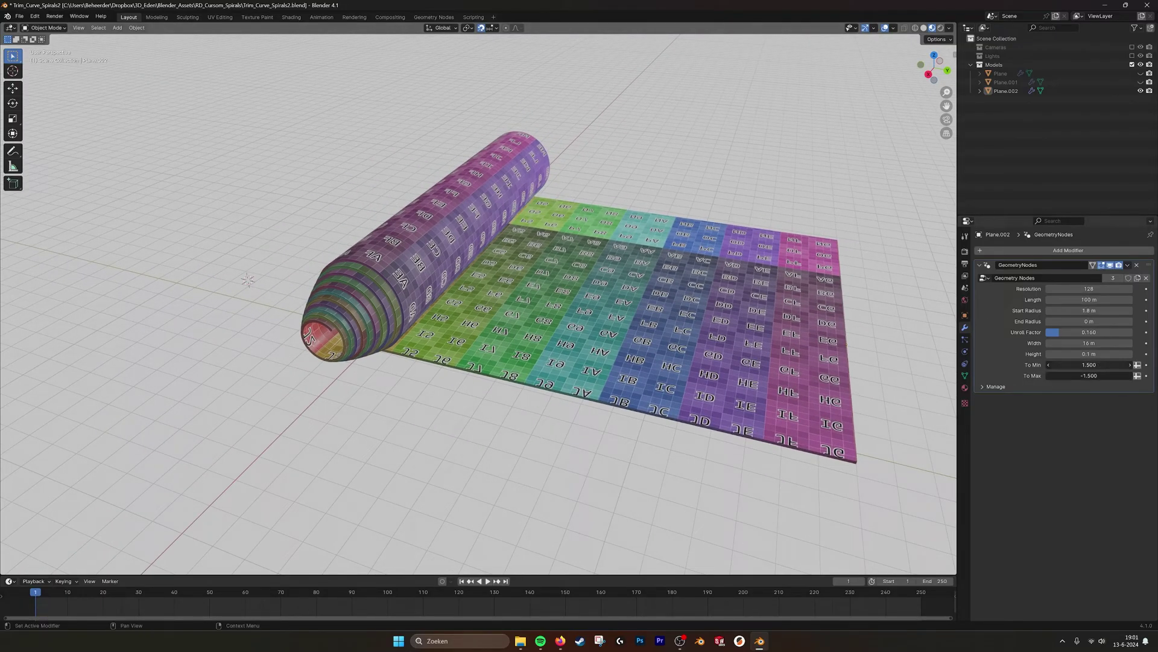
type("0")
key("Return")
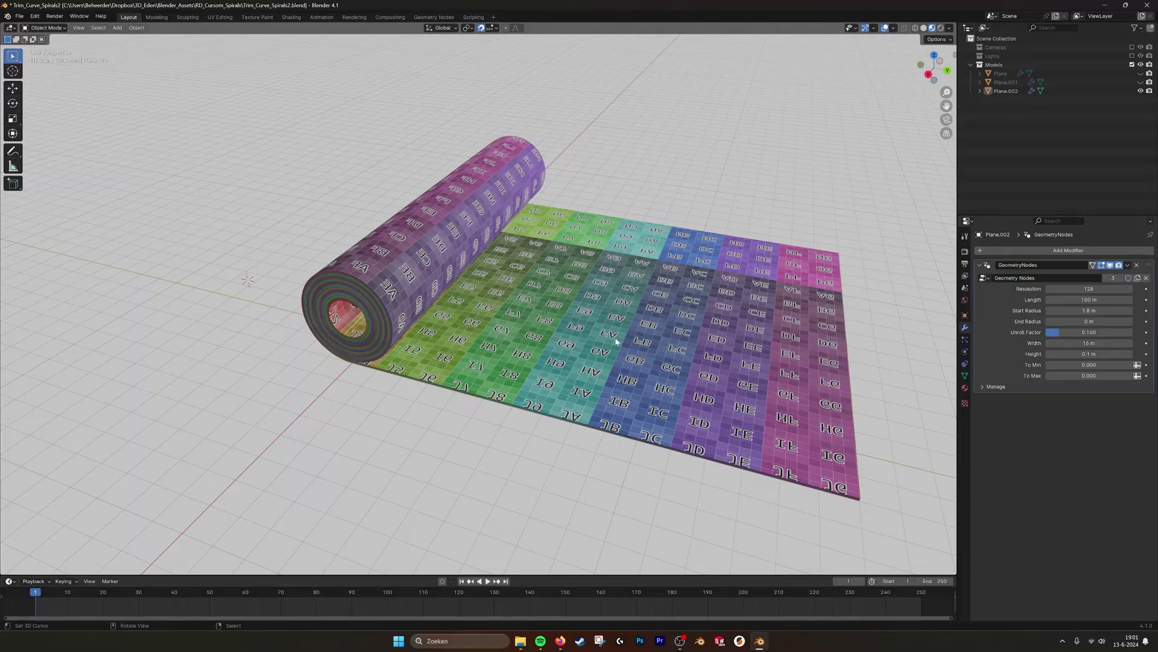
Step: Raise the Unroll Factor to about 0.993 so the carpet lies almost flat, and view it from above
key("KP_7")
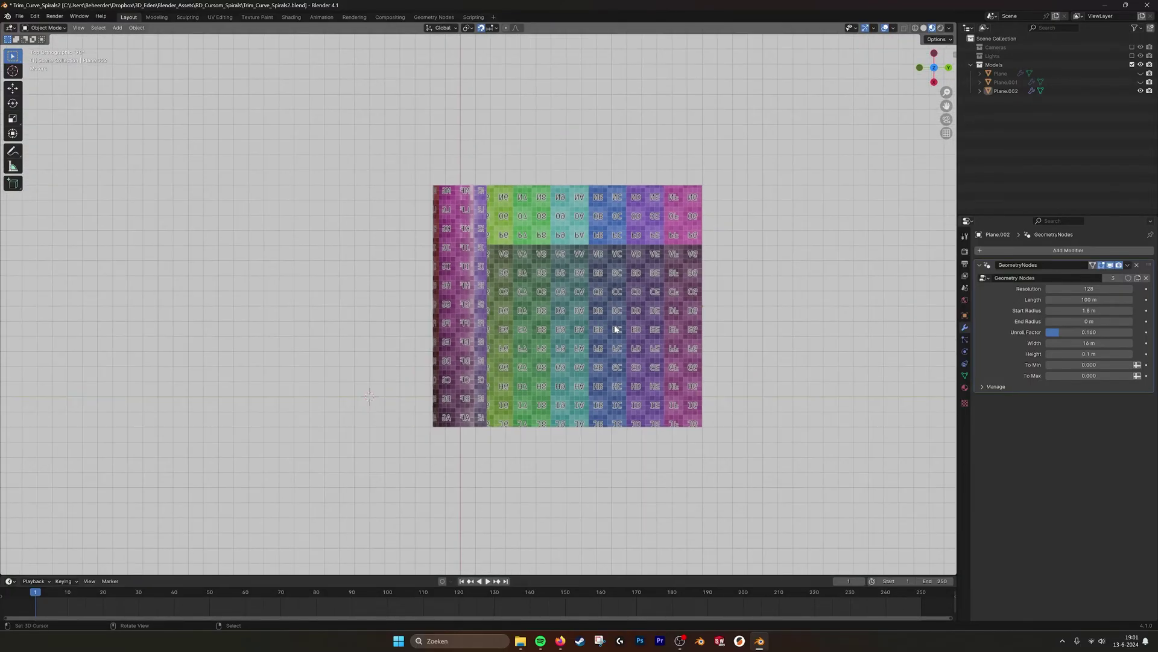
scroll(614, 328, "up", 2)
left_click_drag(1089, 332, 1113, 332)
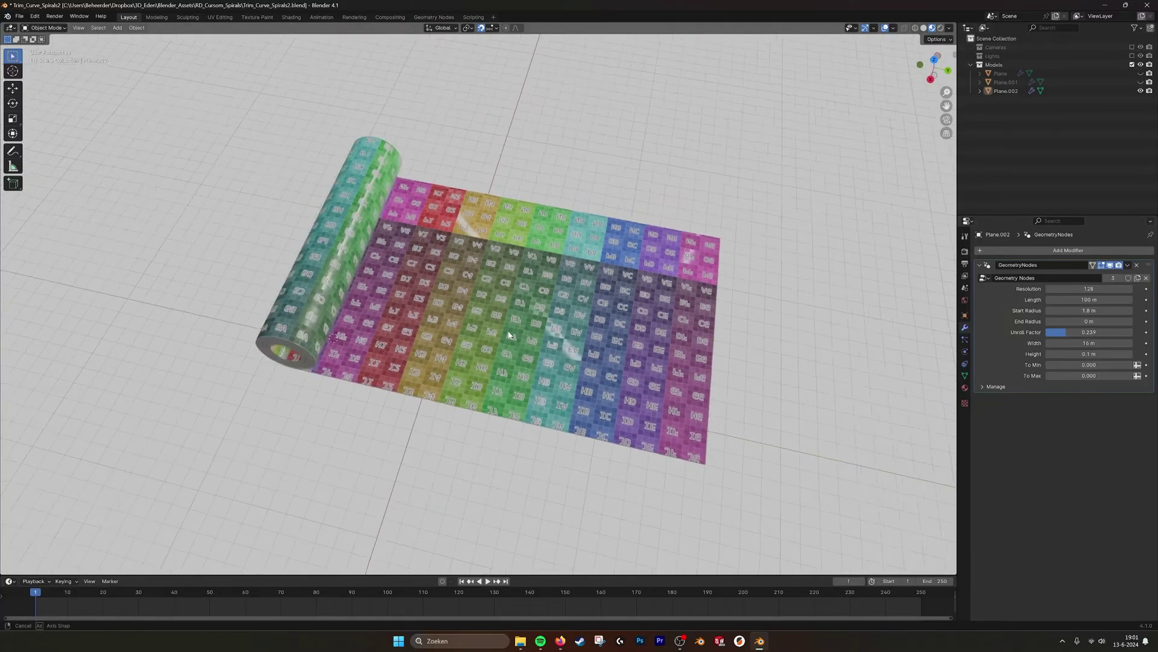
middle_click_drag(459, 259, 608, 306)
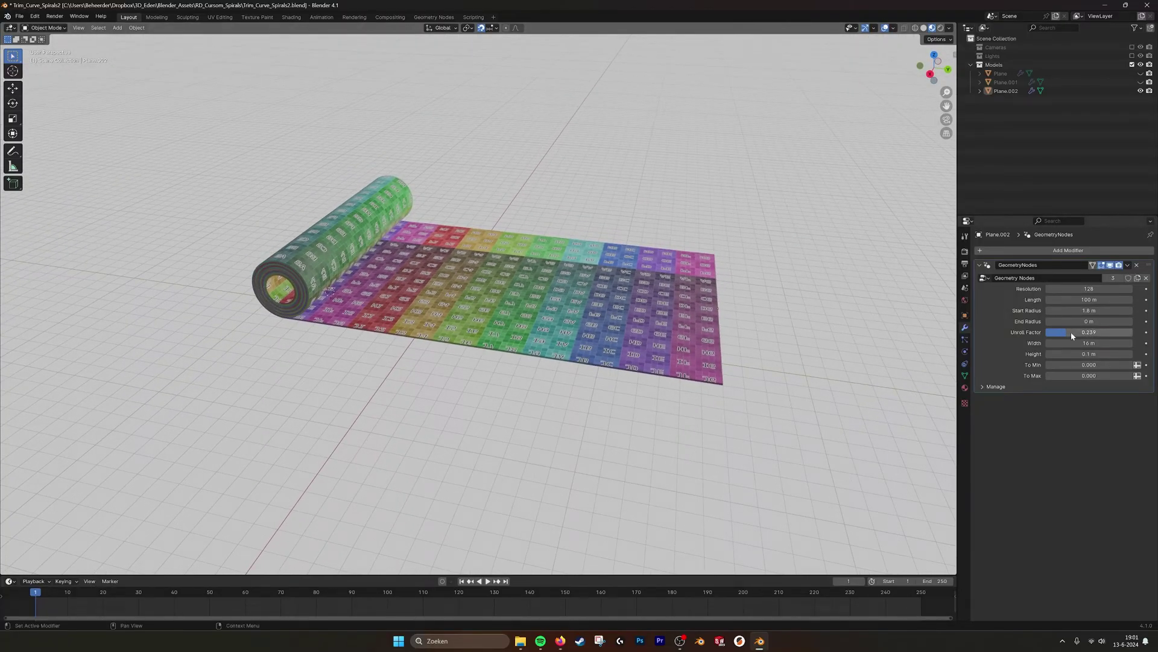
left_click_drag(1070, 332, 1133, 332)
scroll(406, 295, "down", 3)
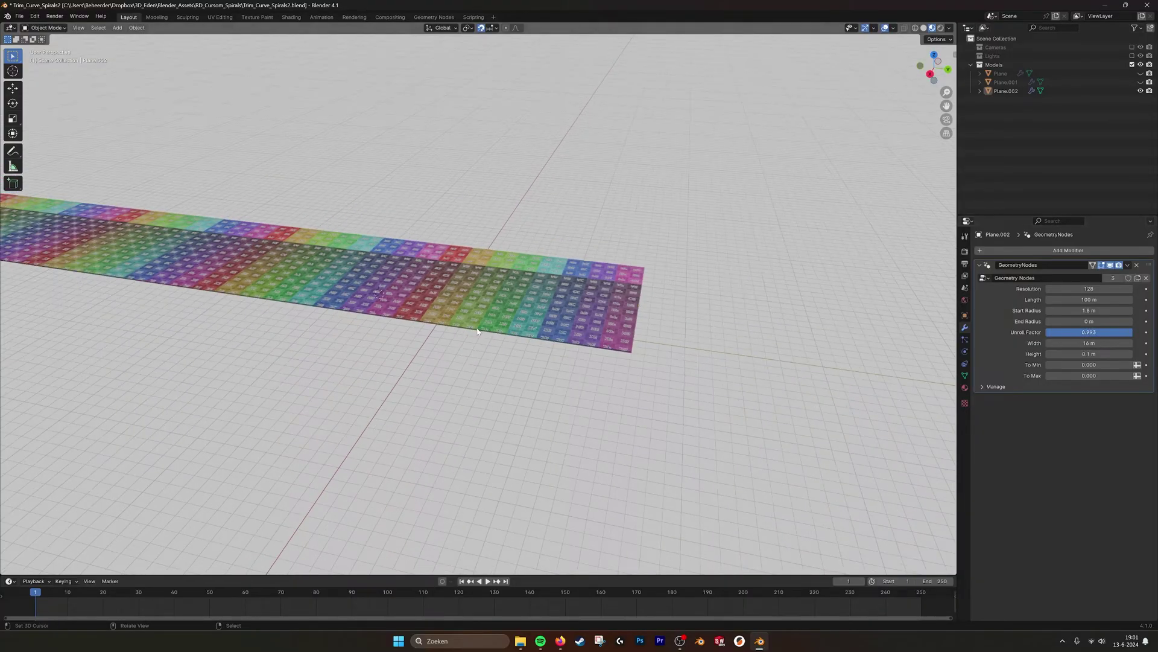
middle_click_drag(406, 295, 642, 323, "shift")
scroll(622, 323, "down", 1)
key("KP_7")
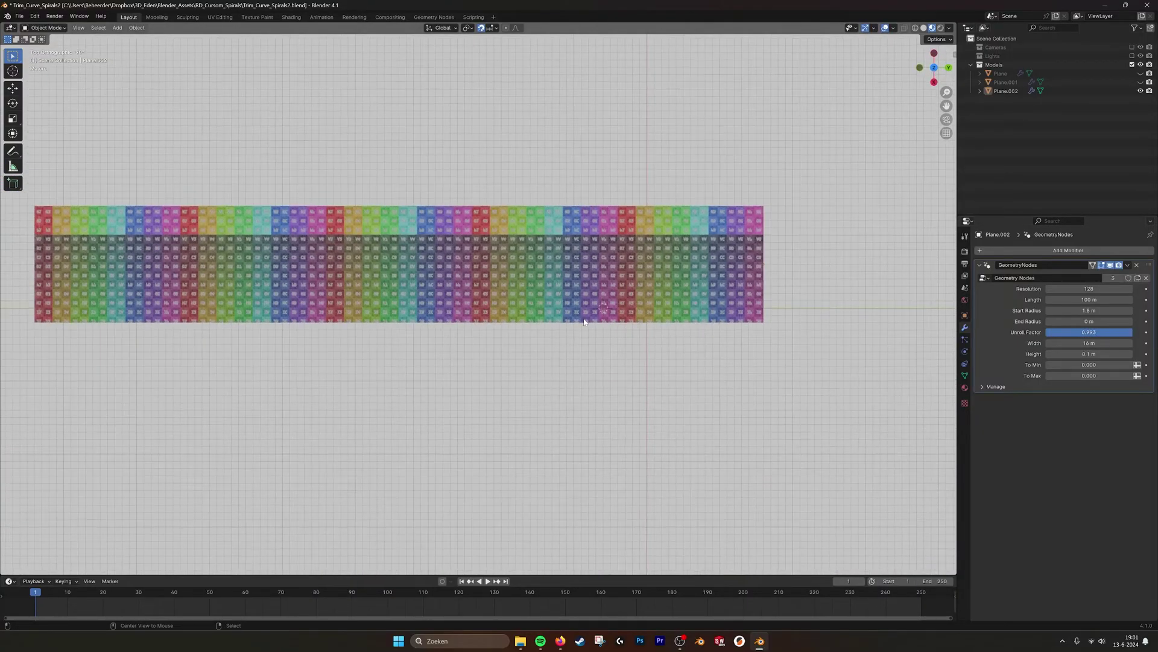
Step: Move the flat carpet to X -12 m, Y 0 m so its end edge lies on the world X axis
middle_click_drag(481, 304, 566, 315, "shift")
scroll(568, 314, "down", 1)
left_click(688, 287)
key("g")
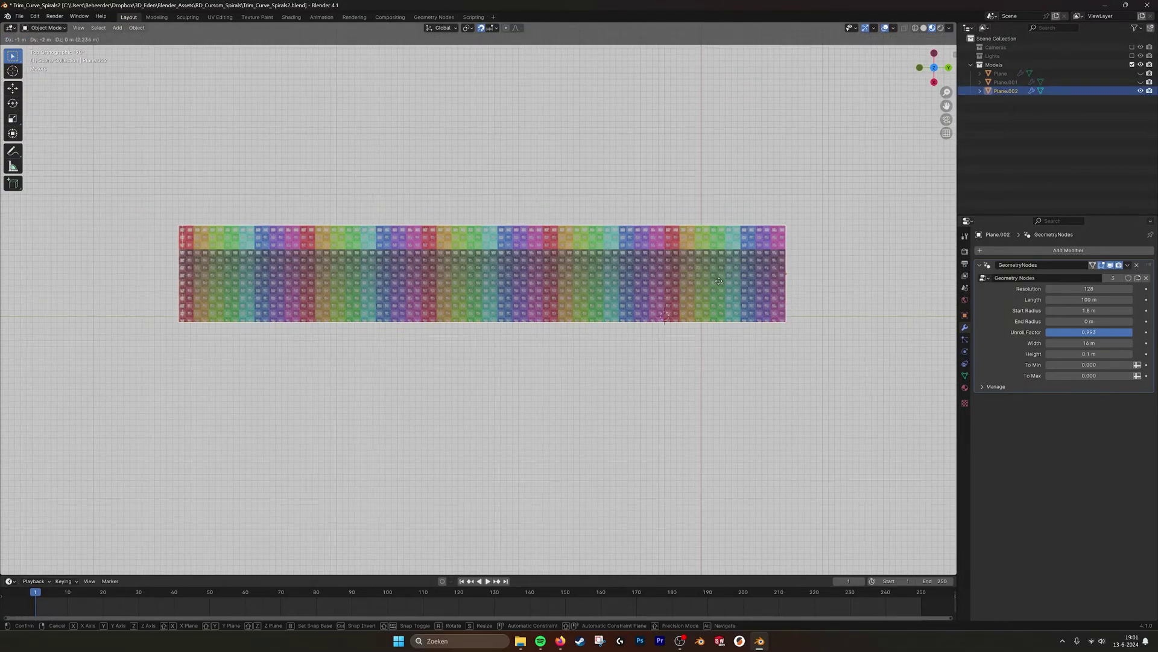
left_click(656, 255)
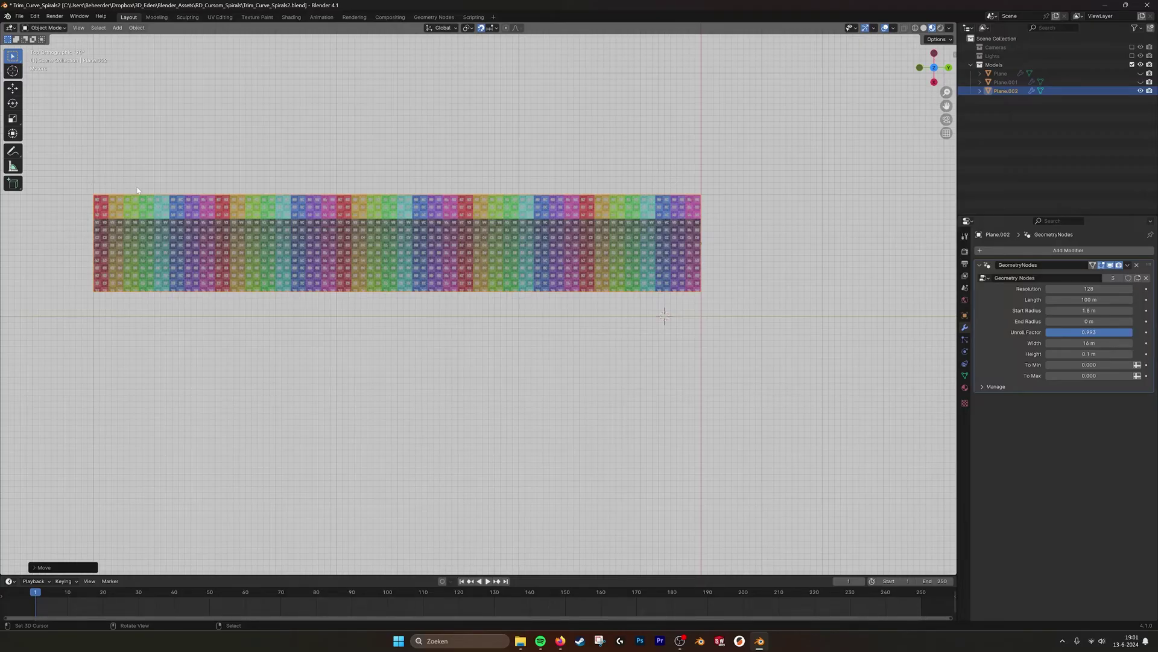
Step: Set the Unroll Factor to 0 so the carpet is completely rolled up
scroll(137, 190, "down", 8)
scroll(393, 261, "up", 6)
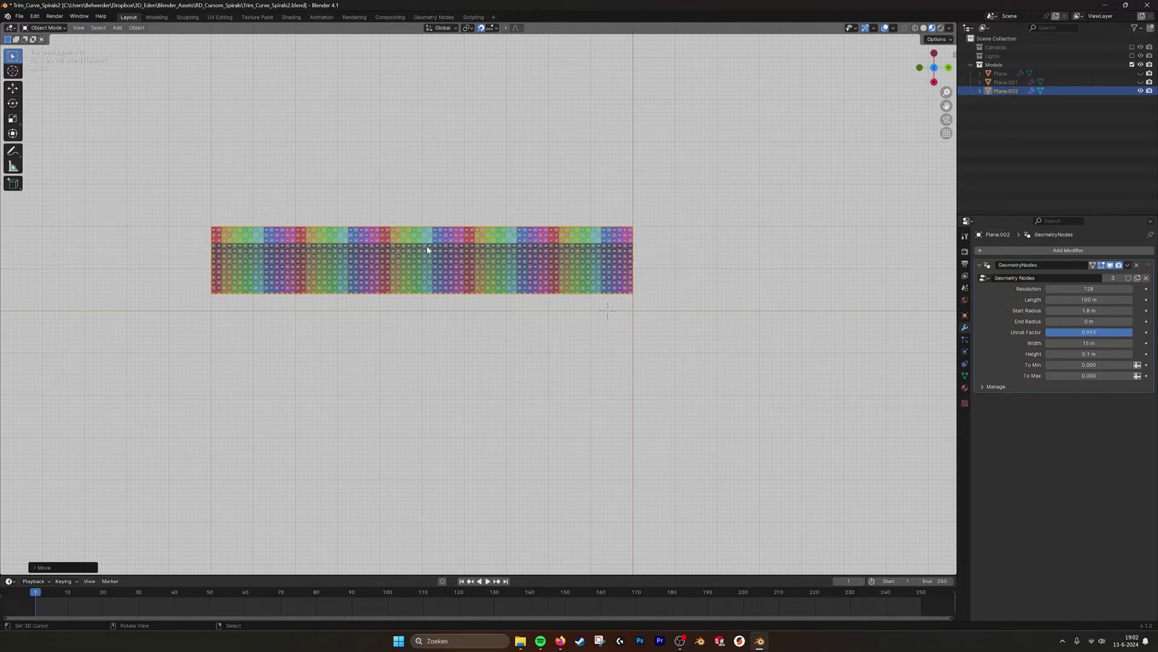
middle_click_drag(511, 275, 682, 295)
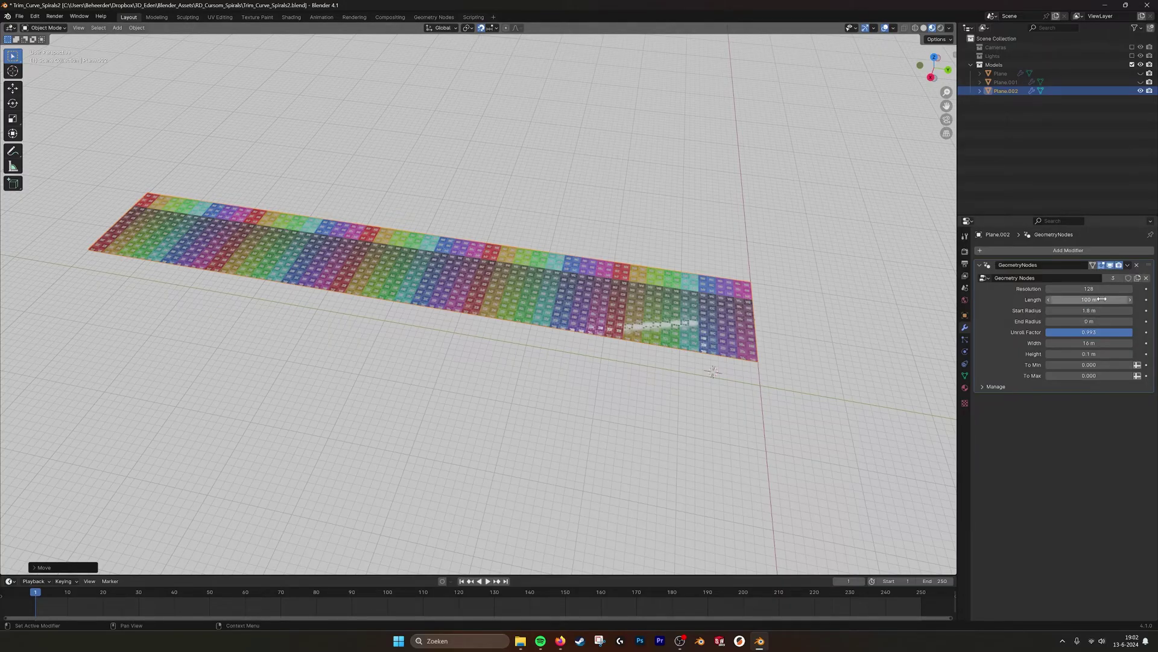
left_click_drag(1089, 332, 1046, 332)
middle_click_drag(783, 358, 606, 314, "shift")
scroll(694, 284, "up", 6)
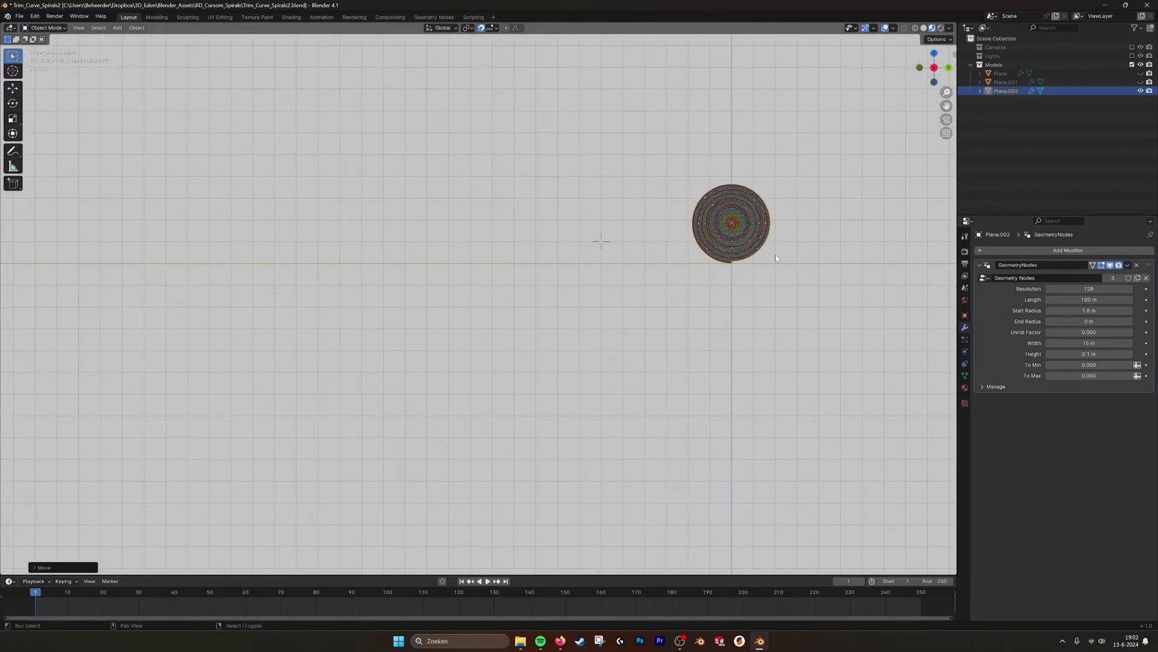
Step: Viewing the spiral end-on, set the roll's Start Radius to 2.85 m and its End Radius to 2.2 m
middle_click_drag(776, 254, 588, 315, "shift")
scroll(623, 329, "up", 11)
scroll(694, 310, "down", 10)
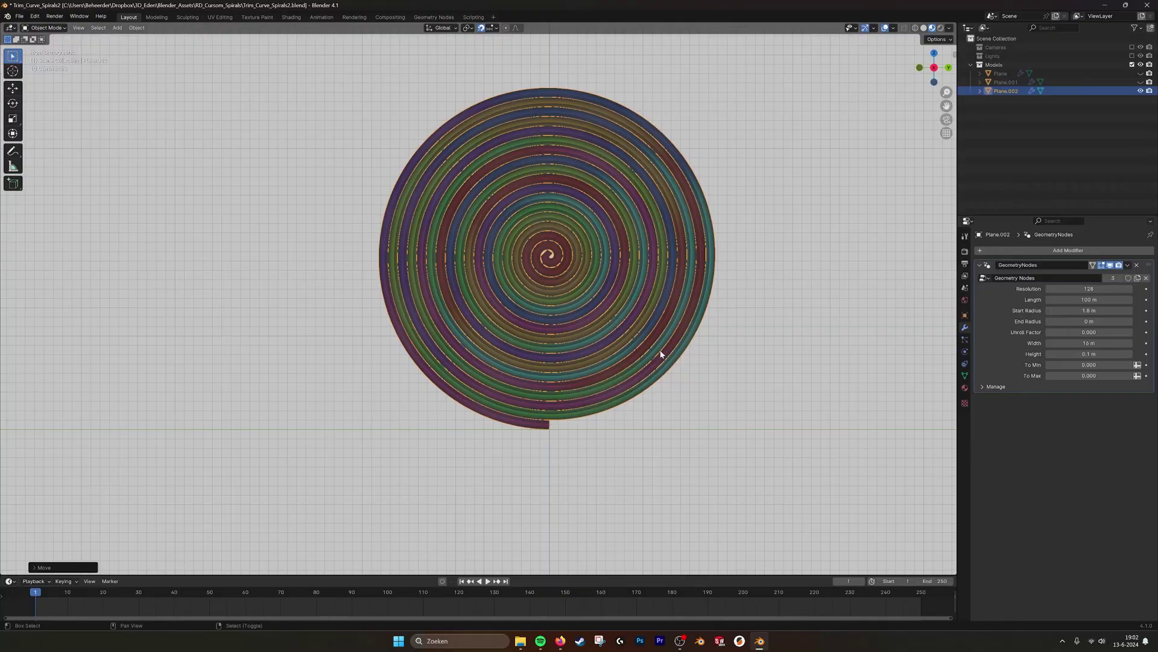
scroll(660, 357, "down", 2)
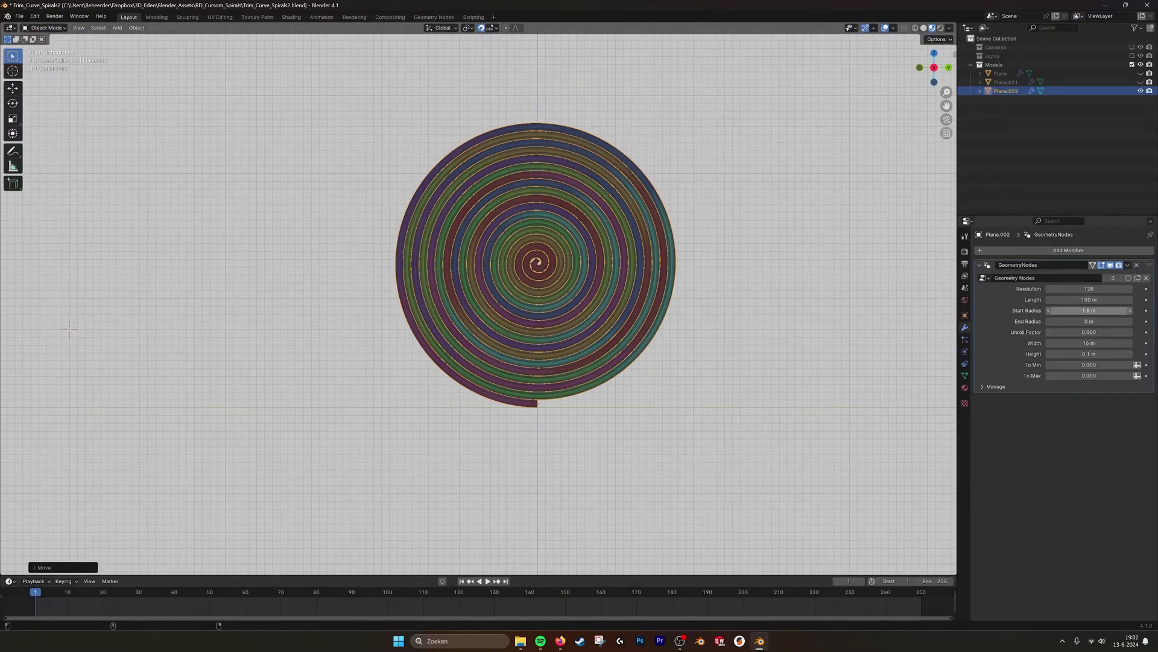
left_click_drag(1089, 310, 1125, 310)
key("ctrl+z")
middle_click_drag(745, 279, 746, 343, "shift")
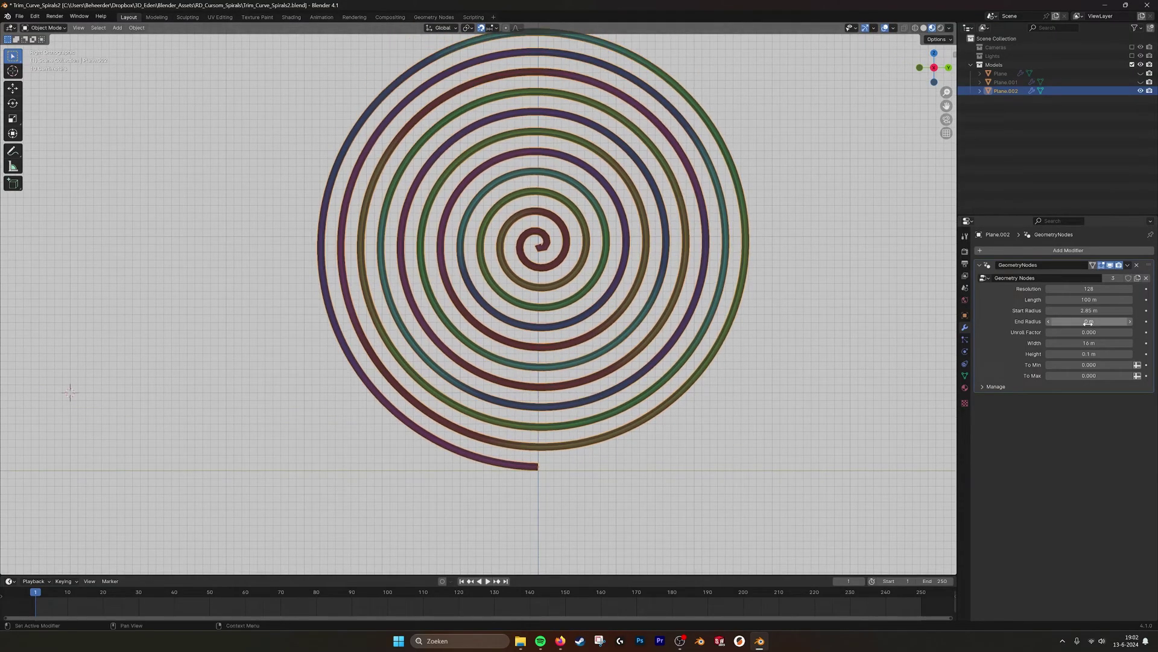
left_click_drag(1089, 321, 1125, 321)
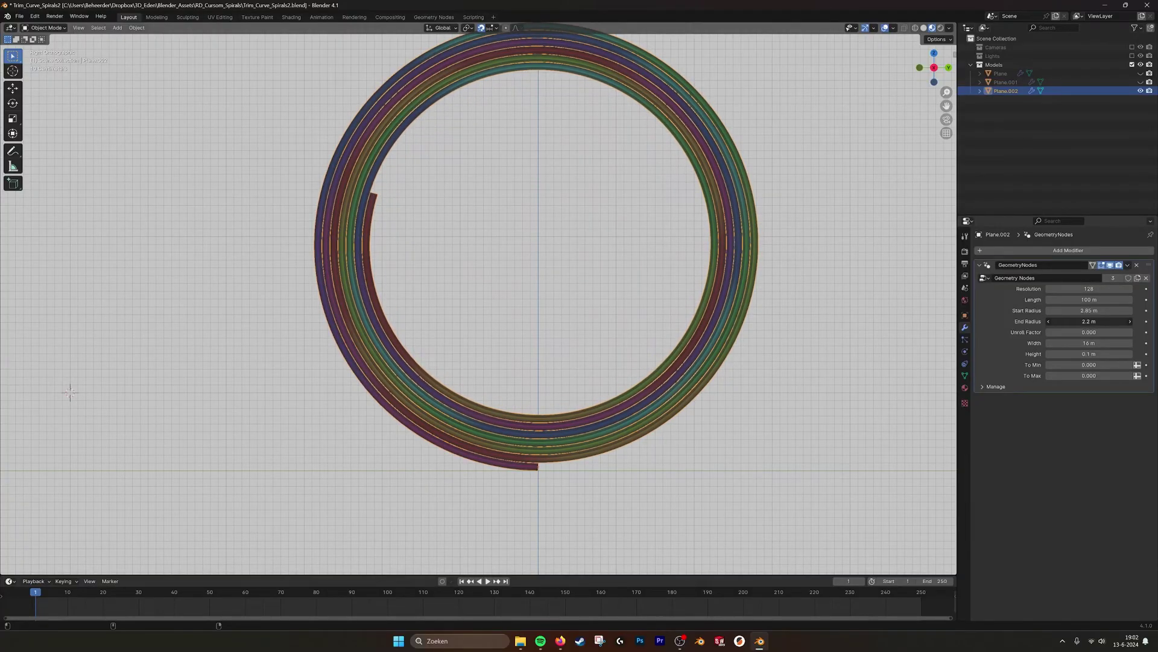
Step: Test the hollow roll with an Unroll Factor of about 0.48 and return the factor to 0
middle_click_drag(602, 284, 535, 297)
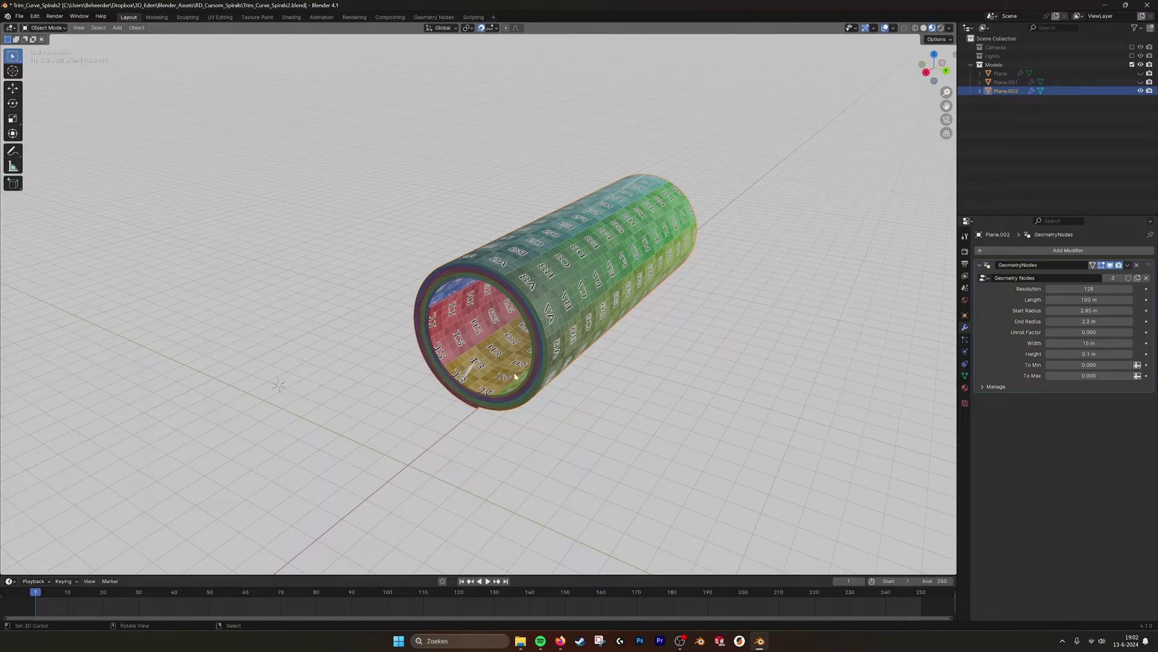
middle_click_drag(435, 324, 574, 350)
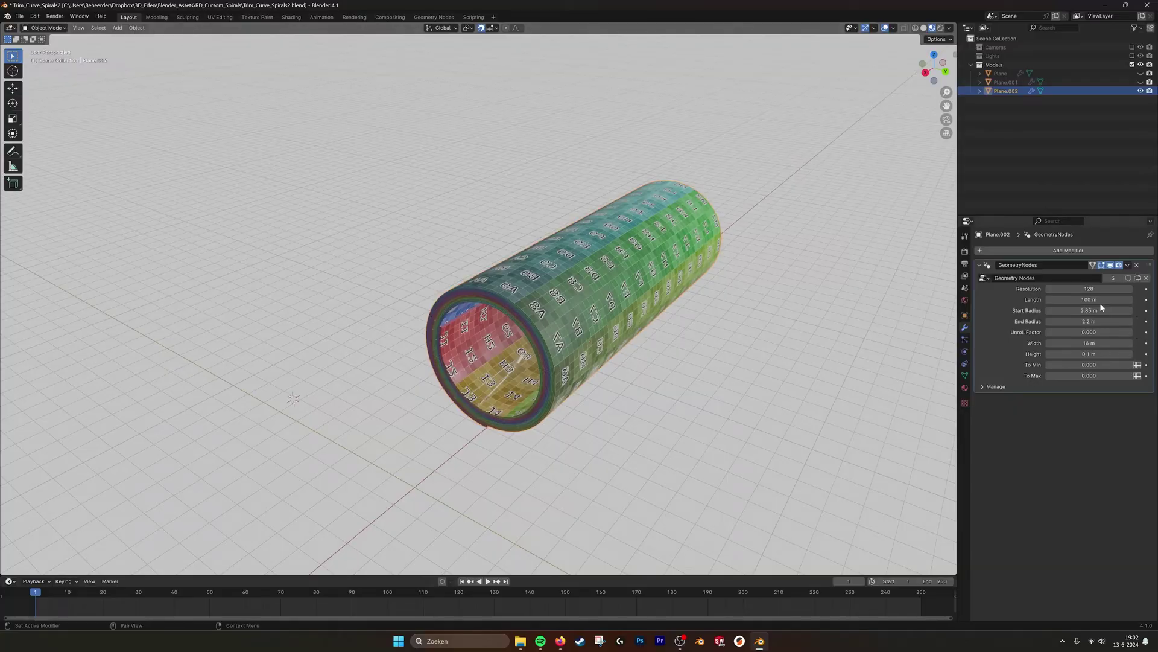
left_click_drag(1099, 300, 1092, 332)
scroll(541, 321, "down", 4)
middle_click_drag(540, 321, 551, 346)
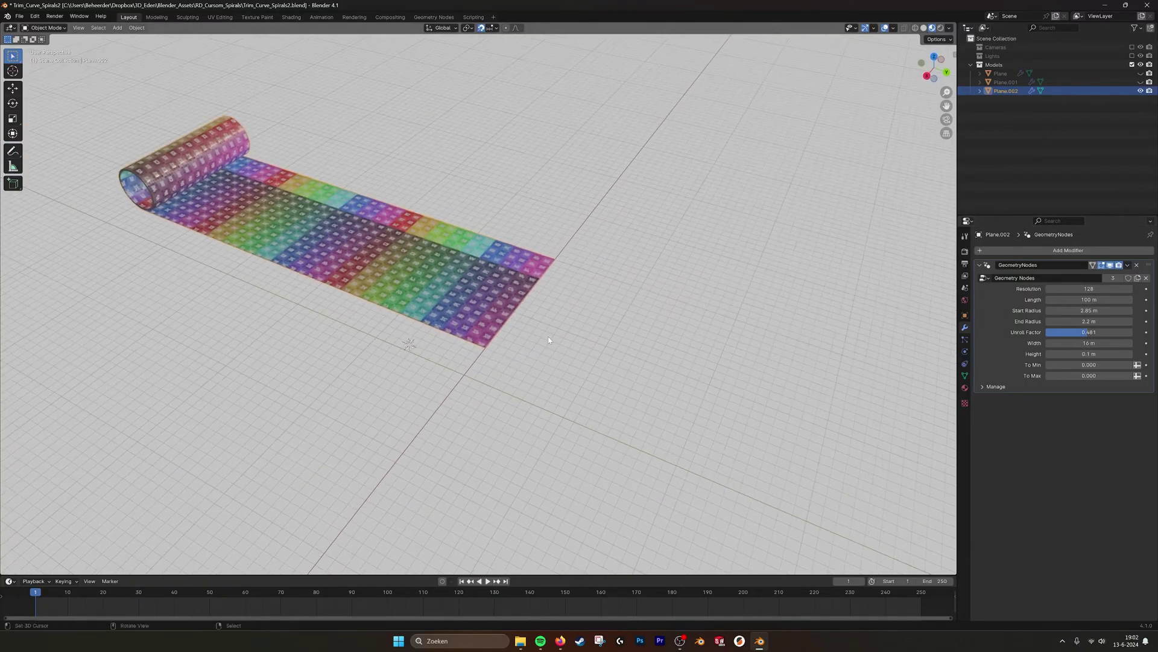
scroll(551, 345, "down", 2)
left_click_drag(1088, 333, 1053, 333)
scroll(495, 333, "up", 6)
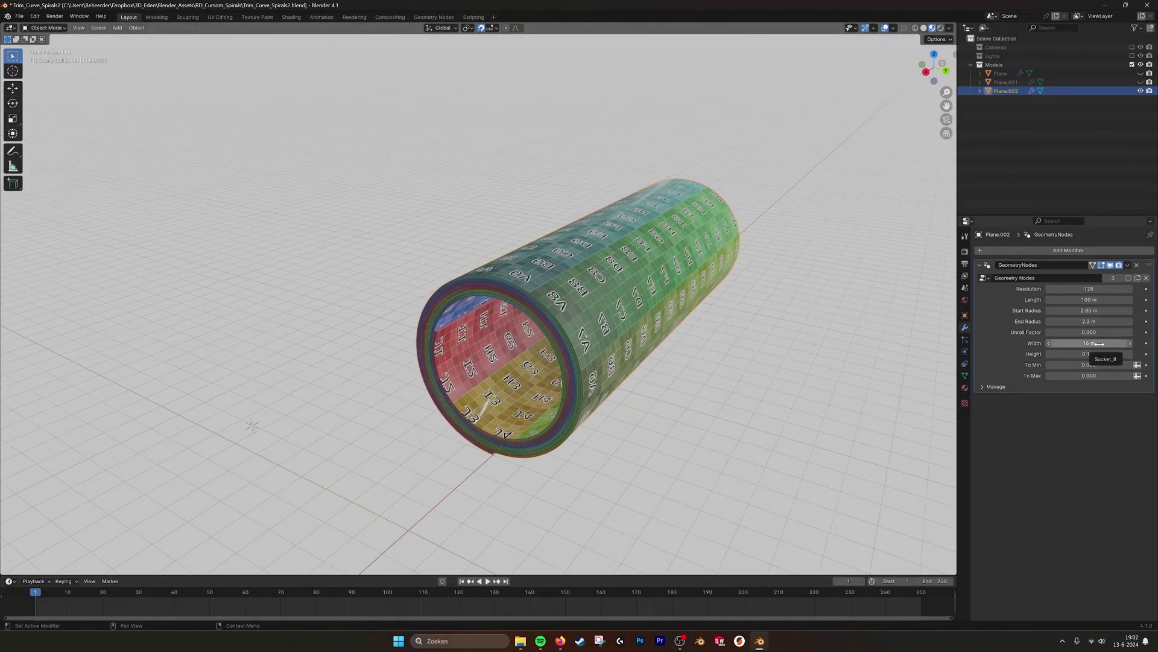
Step: Set To Min to about 2.443 and To Max to about -3.259 so the layers at the roll's ends are offset
left_click_drag(1100, 344, 1081, 378)
key("ctrl+z")
scroll(515, 338, "down", 4)
middle_click_drag(515, 336, 519, 356)
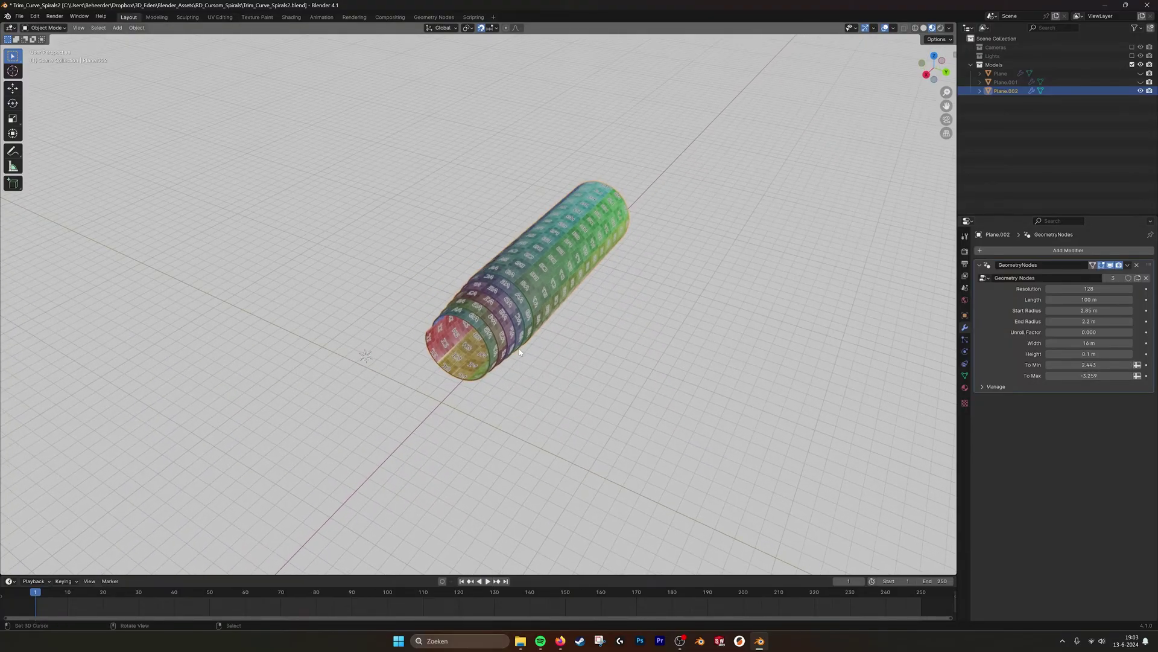
scroll(538, 324, "up", 1)
scroll(492, 273, "up", 2)
scroll(527, 295, "down", 3)
middle_click_drag(725, 278, 727, 299)
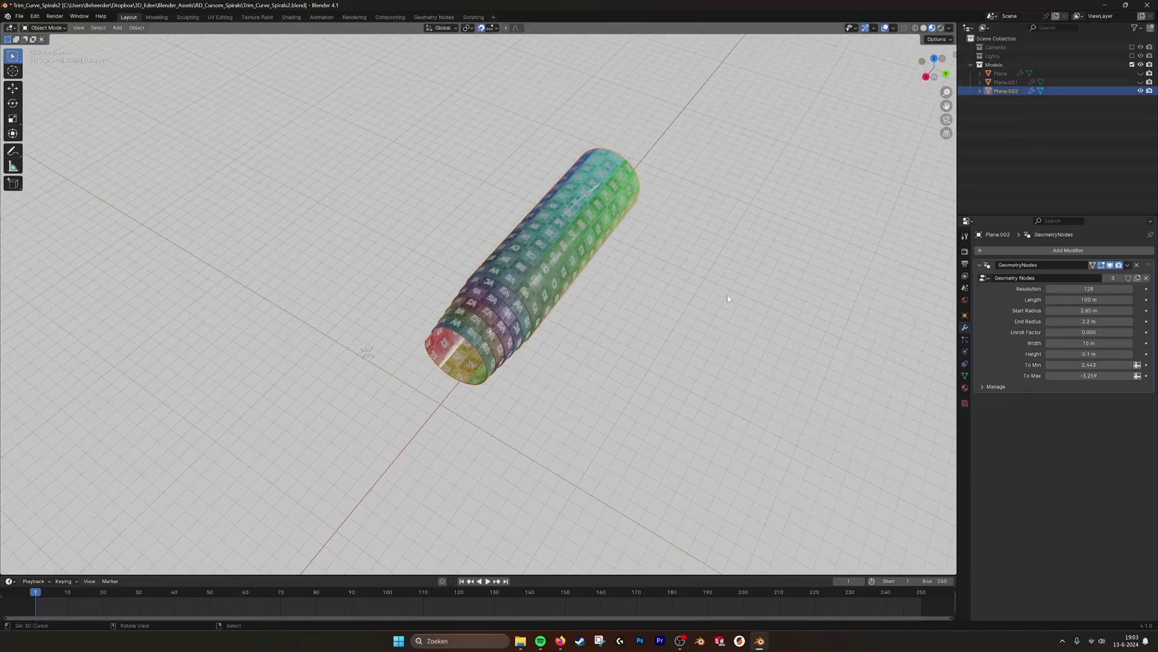
Step: Set the Unroll Factor to 1 to check the fully flat carpet, and undo that change
left_click_drag(1064, 331, 1133, 332)
scroll(475, 243, "down", 4)
middle_click_drag(398, 238, 491, 255)
middle_click_drag(310, 284, 621, 213, "shift")
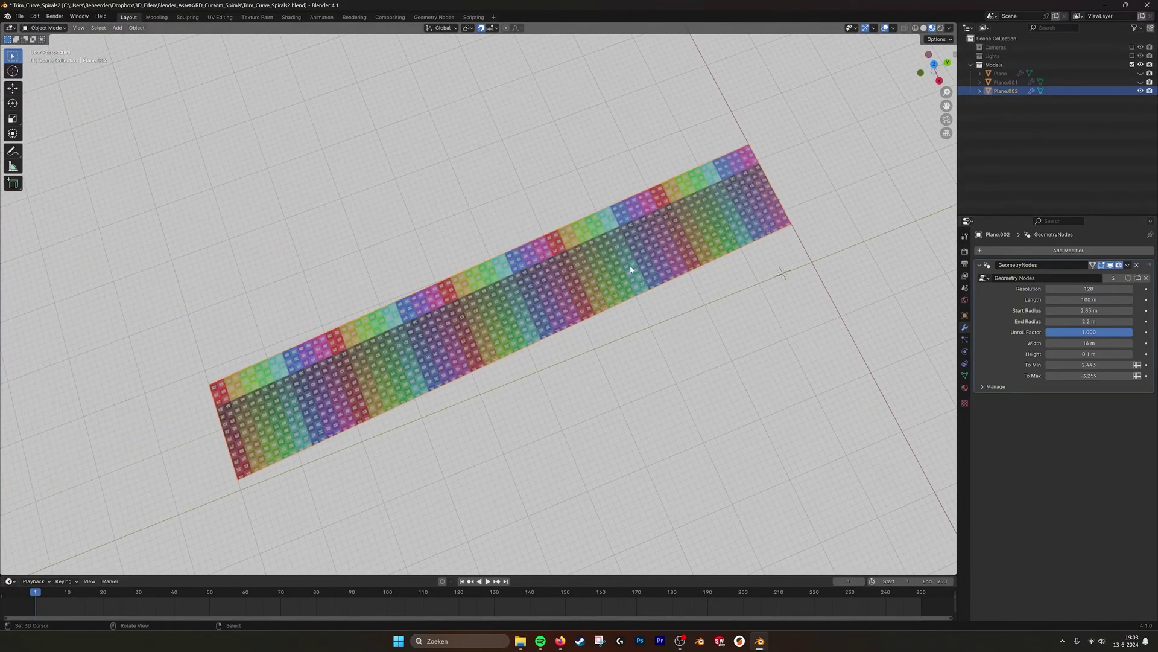
key("ctrl+z")
middle_click_drag(847, 199, 761, 157)
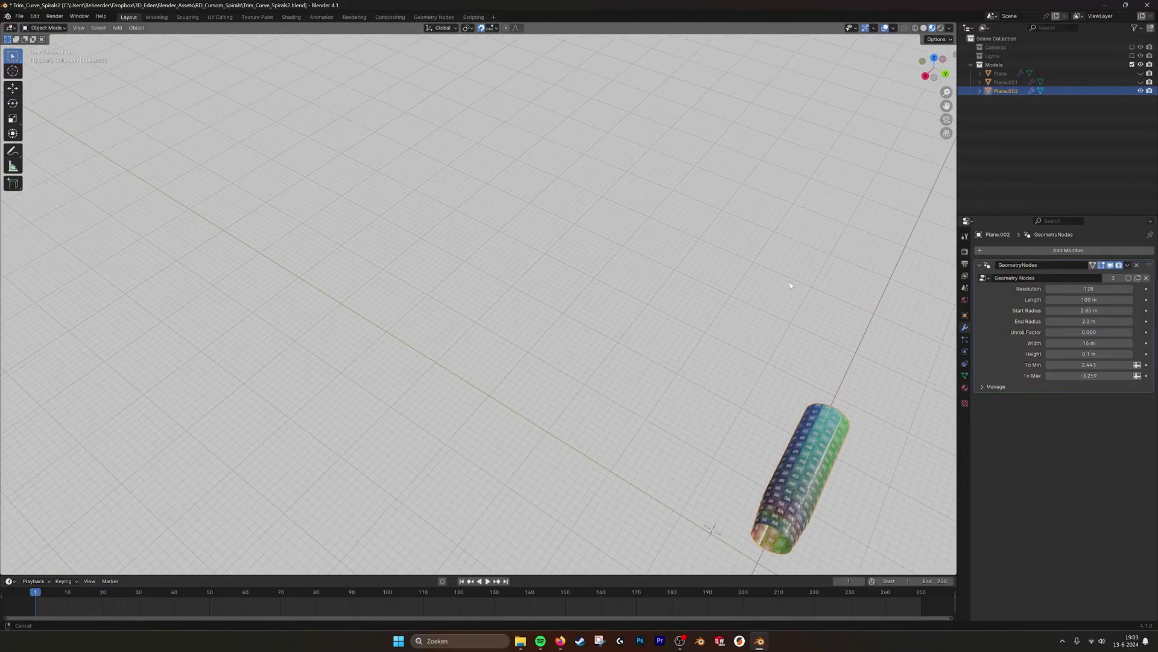
middle_click_drag(816, 417, 505, 272, "shift")
scroll(542, 199, "up", 6)
scroll(591, 245, "down", 4)
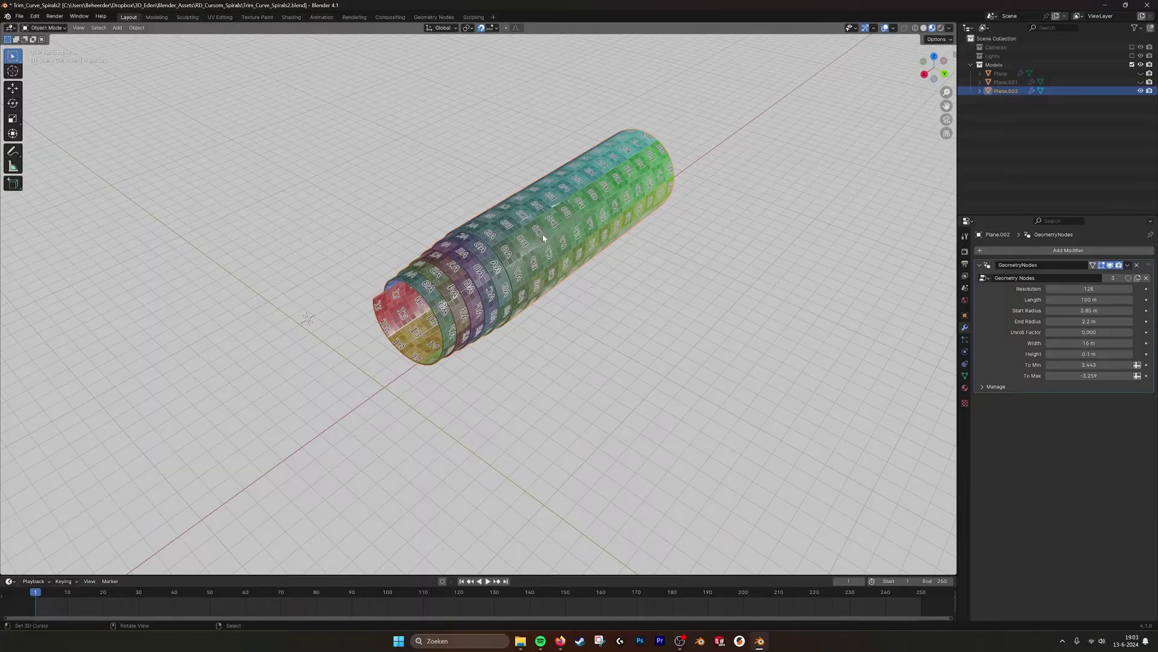
Step: In the Geometry Nodes workspace, duplicate the RD_Roll_Up_Spiral group node and place the copy above the Set Material node
left_click(433, 16)
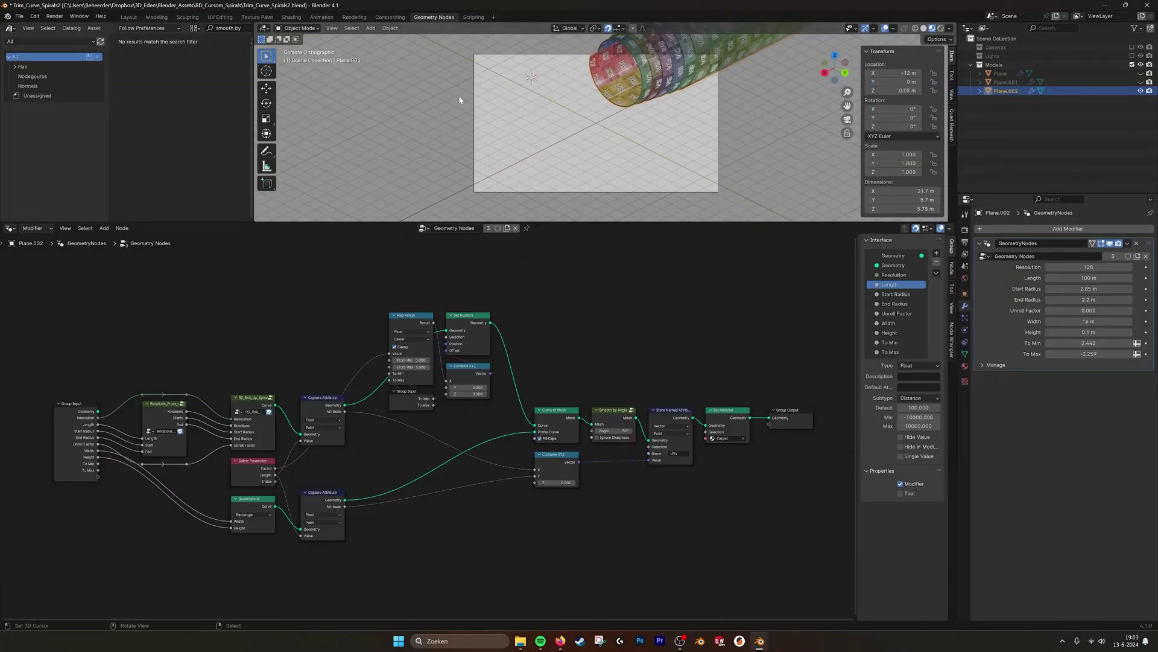
scroll(561, 336, "up", 5)
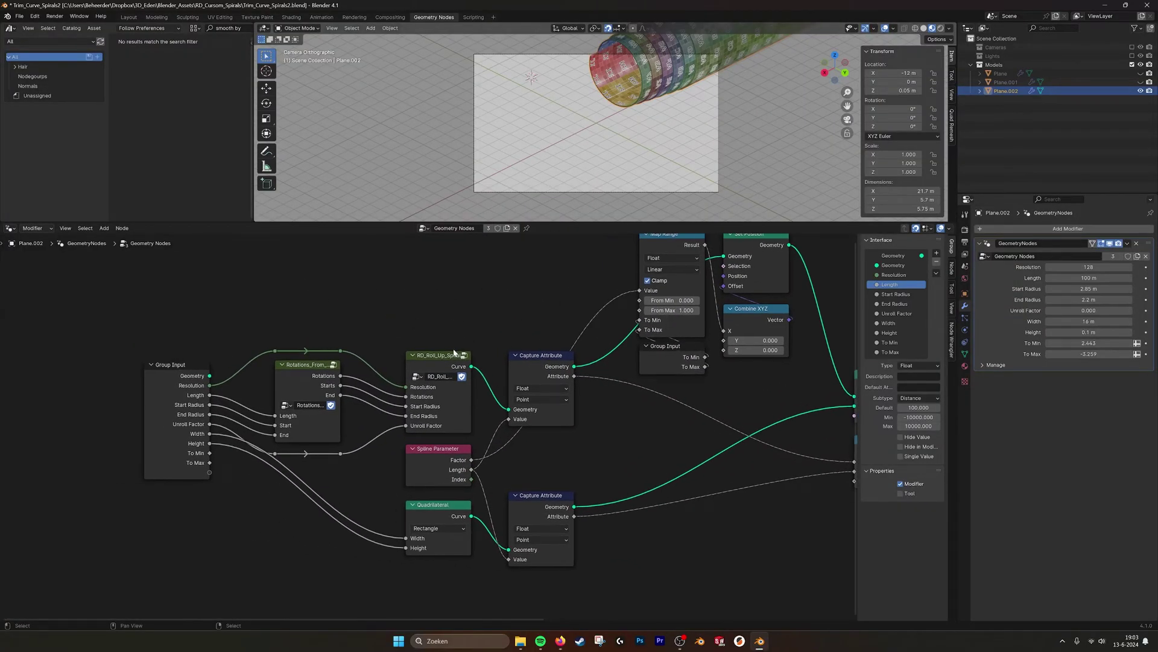
left_click(455, 353)
scroll(468, 366, "down", 4)
middle_click_drag(683, 368, 425, 409)
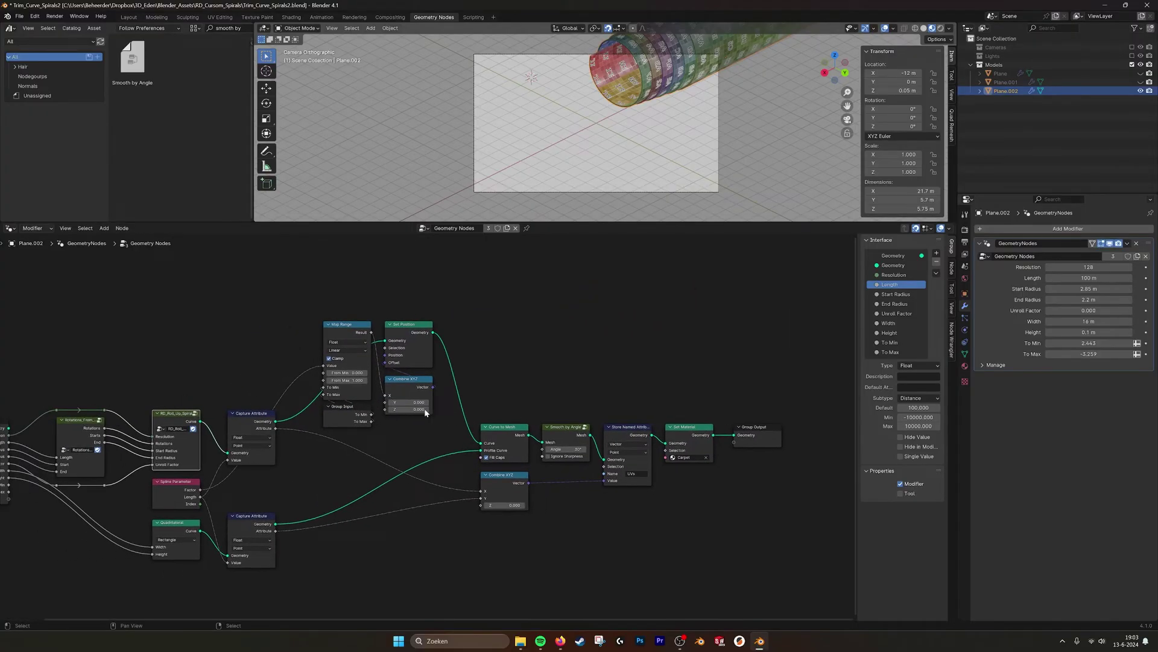
key("g")
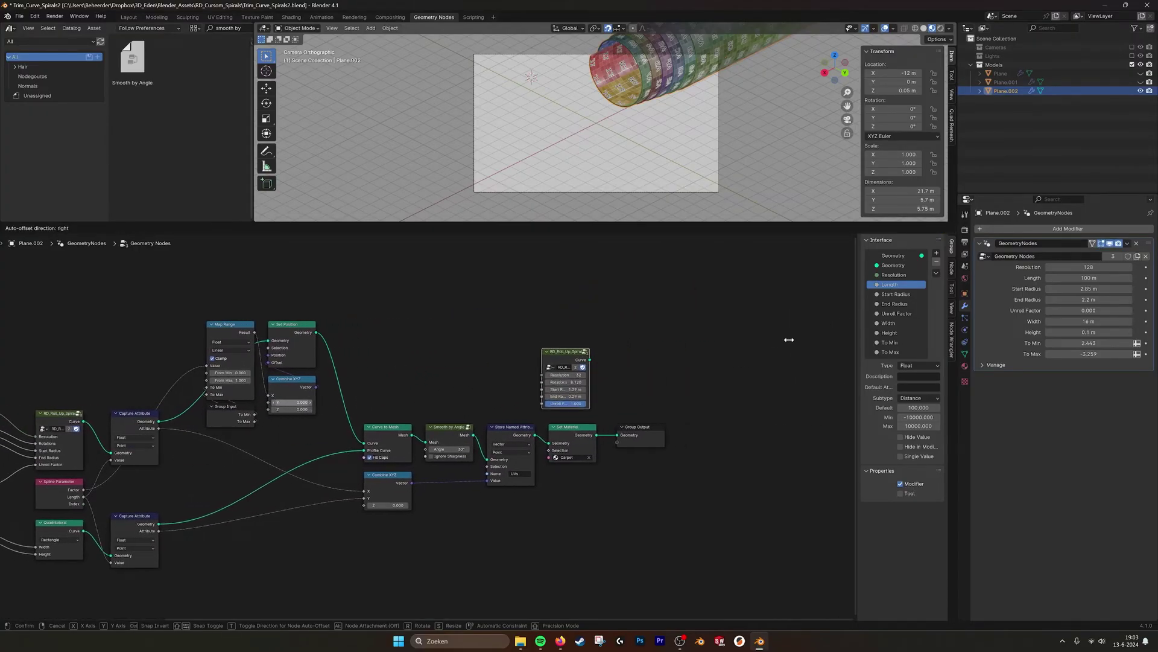
left_click(789, 339)
Step: Feed the duplicated spiral node's Curve output into the repositioned Group Output and switch the viewport to solid shading
left_click_drag(621, 441, 675, 375)
scroll(675, 375, "up", 3)
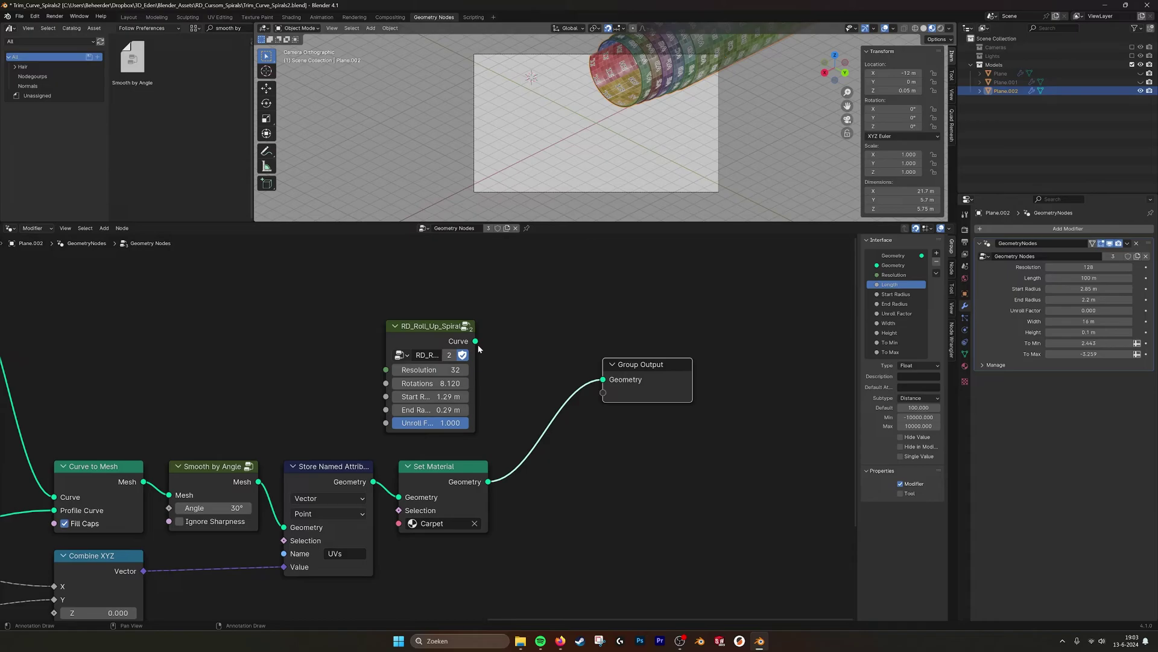
left_click_drag(476, 341, 609, 381)
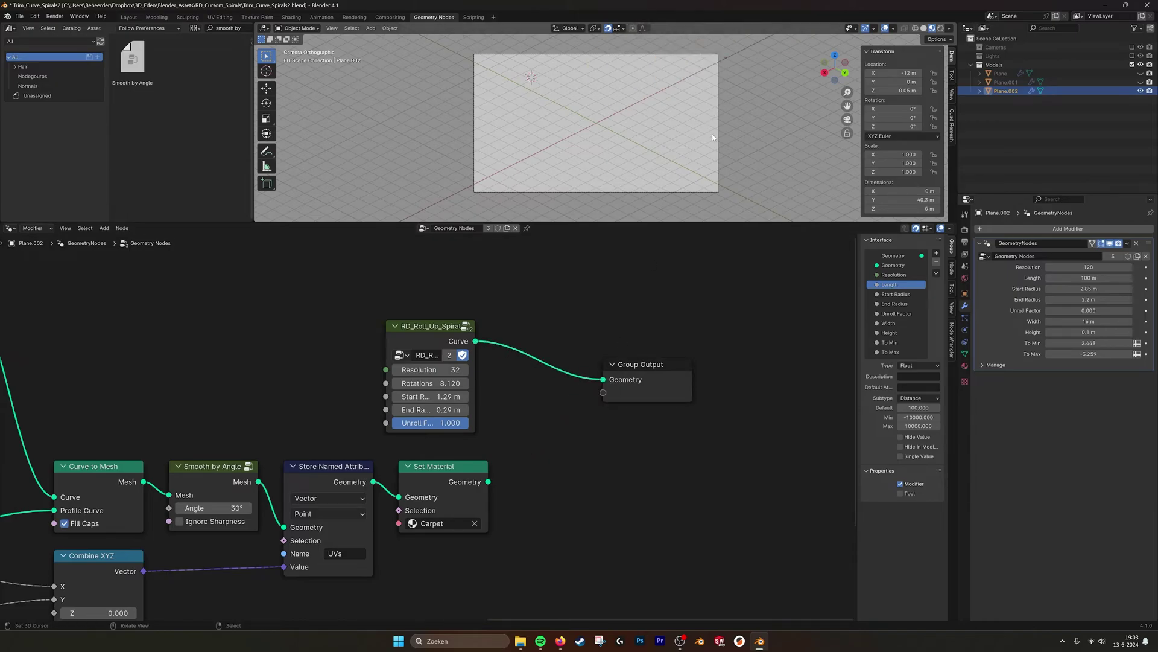
left_click(923, 28)
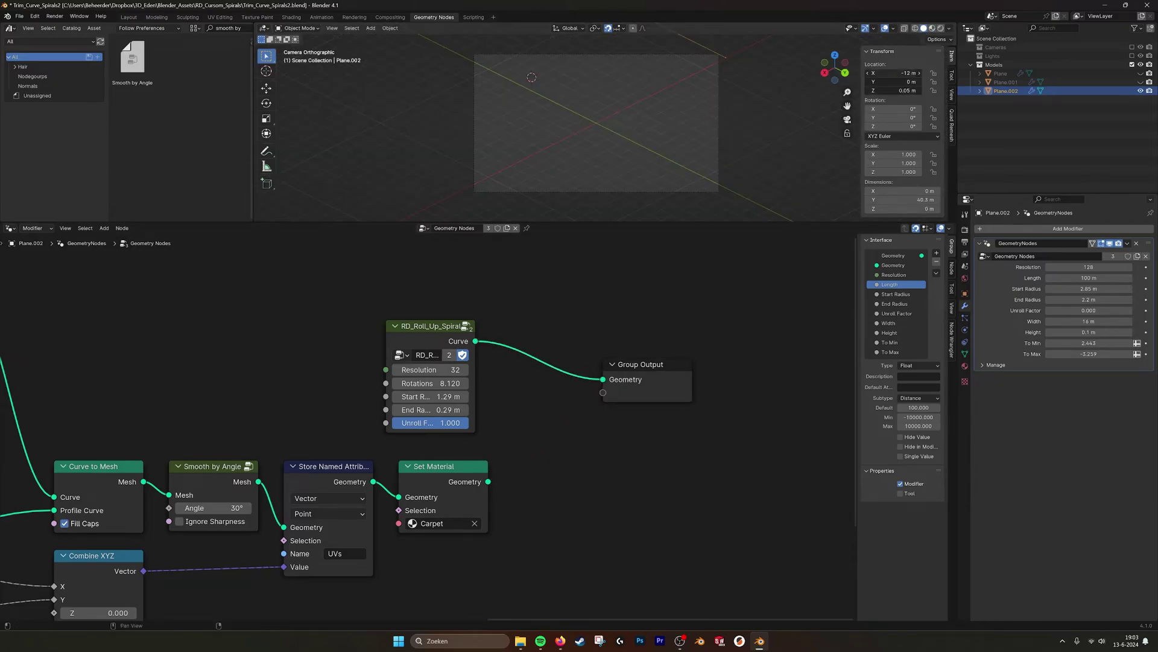
type("0")
key("Return")
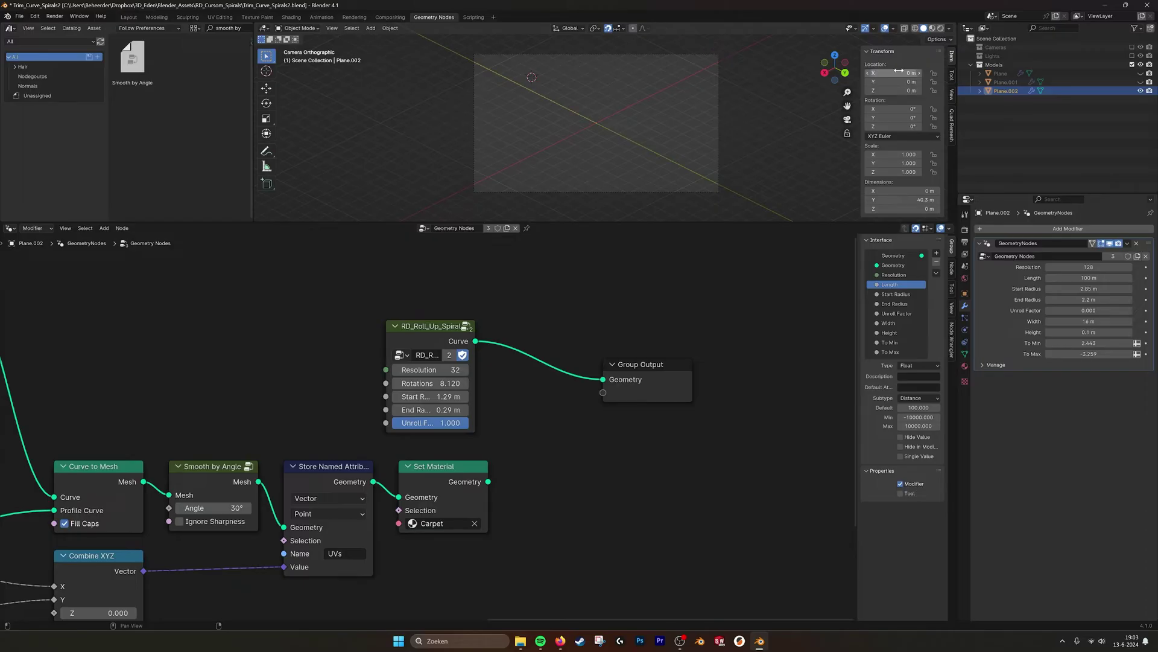
key("ctrl+z")
Step: Viewing the curve from the right, test rolling it up by lowering the duplicated spiral's Unroll Factor to about 0.105
key("KP_3")
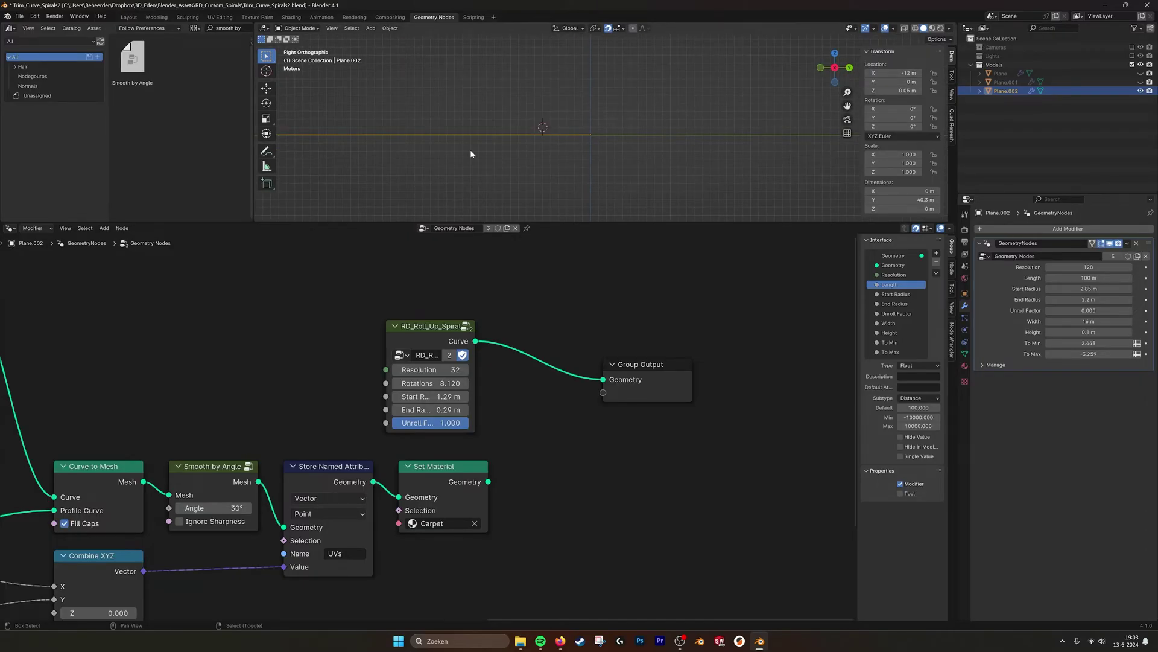
middle_click_drag(675, 155, 575, 162, "shift")
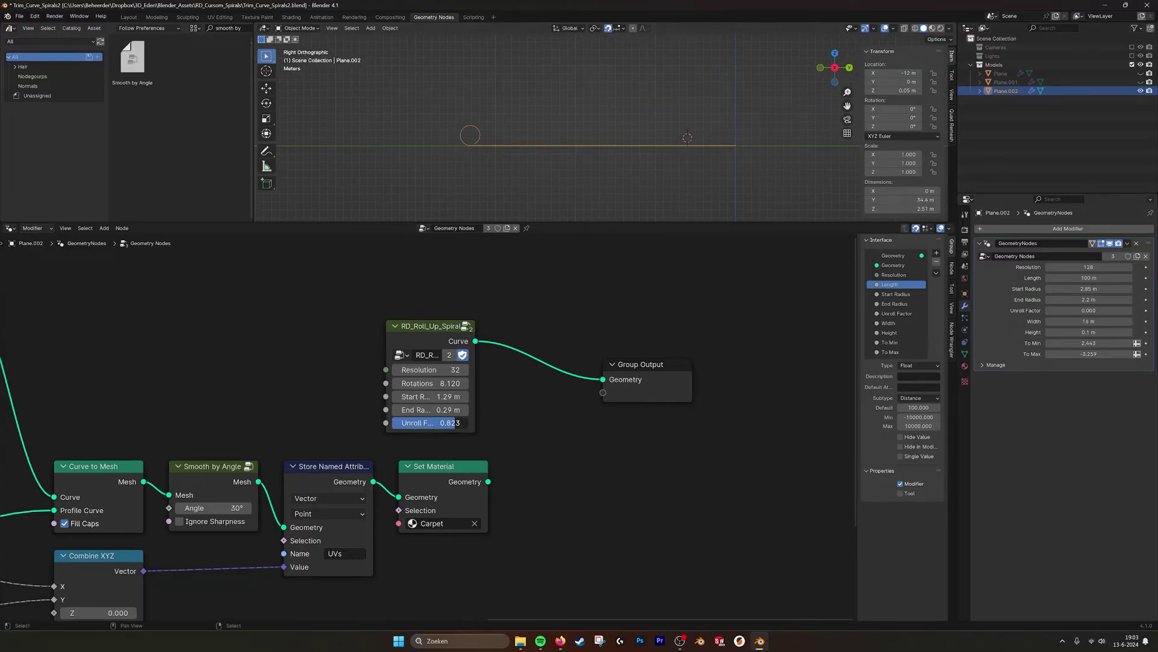
left_click_drag(427, 422, 415, 422)
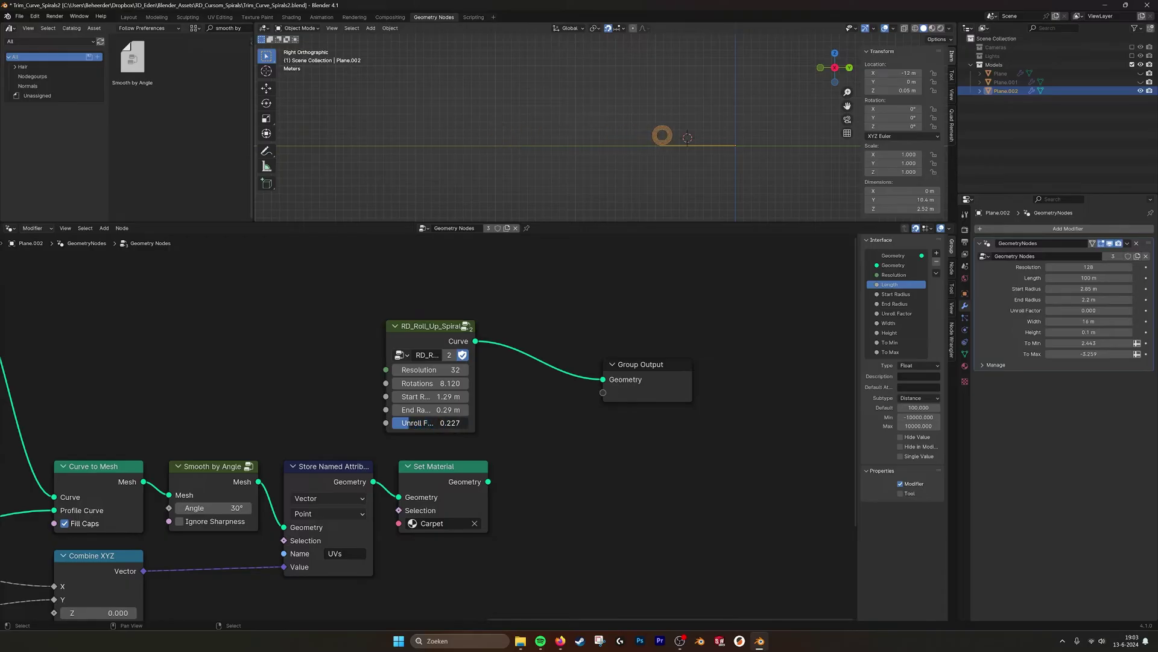
scroll(714, 170, "up", 5)
middle_click_drag(754, 173, 571, 163, "shift")
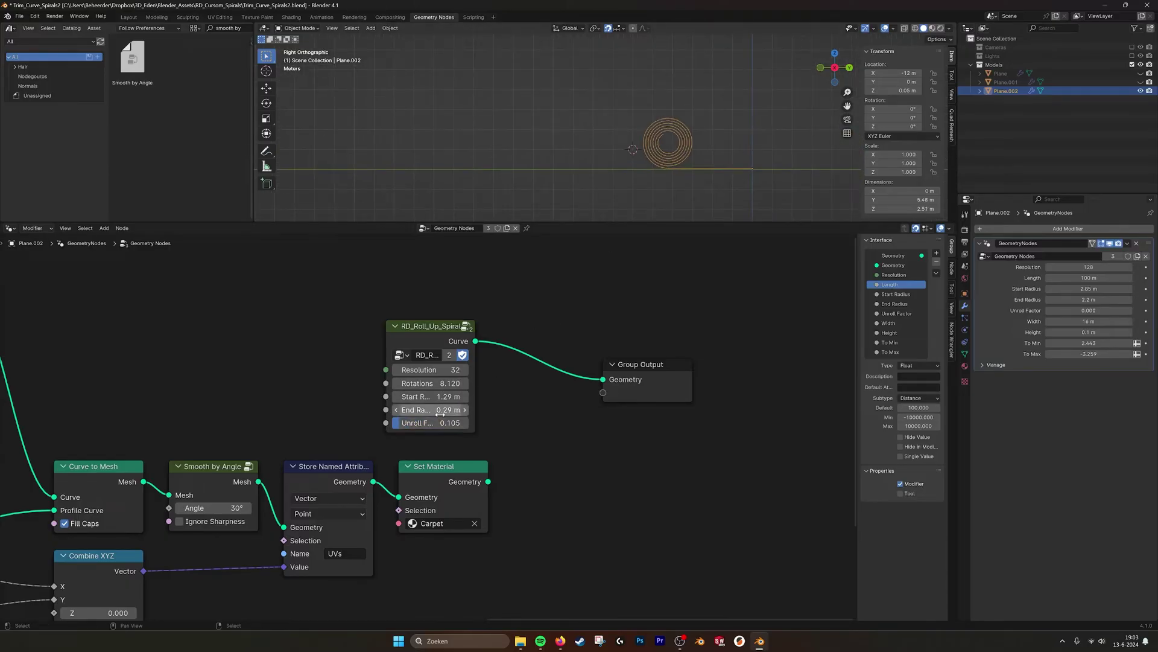
Step: Set the duplicated spiral's Unroll Factor to about 0.199, Rotations to 8.52, Start Radius to about 2.68 m and End Radius to about -0.06 m
mouse_move(439, 423)
left_mouse_down()
mouse_move(394, 423)
mouse_move(428, 422)
left_mouse_up()
scroll(430, 423, "up", 1)
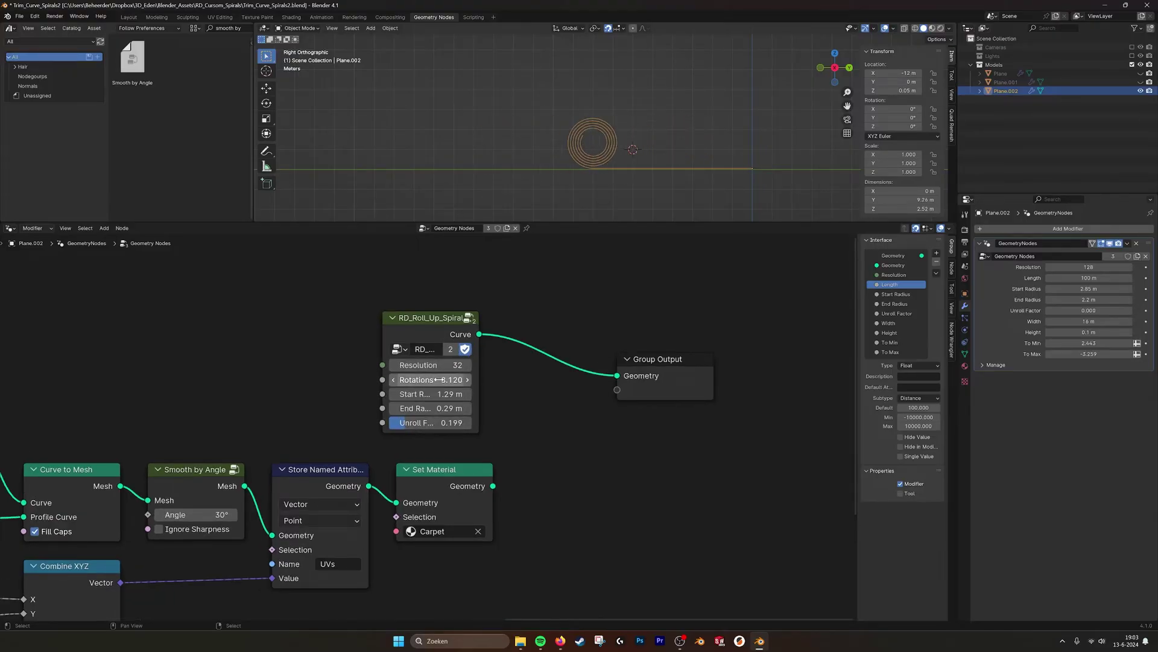
left_click_drag(430, 379, 431, 407)
scroll(352, 424, "down", 13)
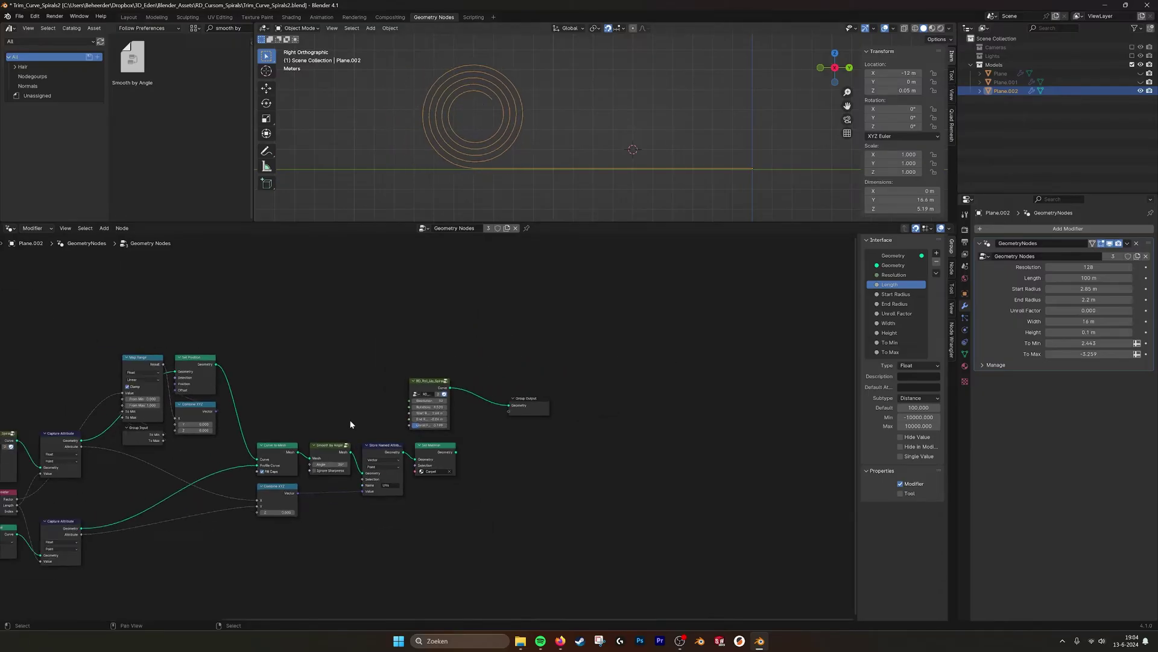
Step: Duplicate the Rotations_From group node and place the copy just before the duplicated RD_Roll_Up_Spiral node
middle_click_drag(328, 423, 406, 416)
middle_click_drag(126, 433, 302, 413)
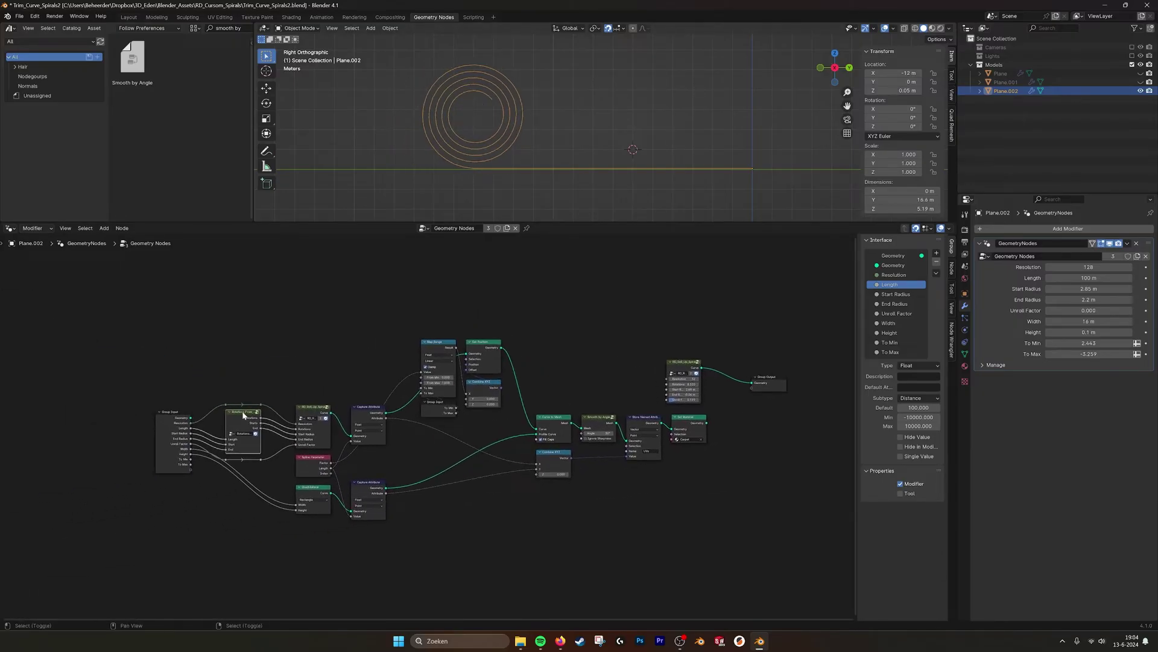
key("shift+d")
left_click(631, 365)
scroll(631, 364, "up", 3)
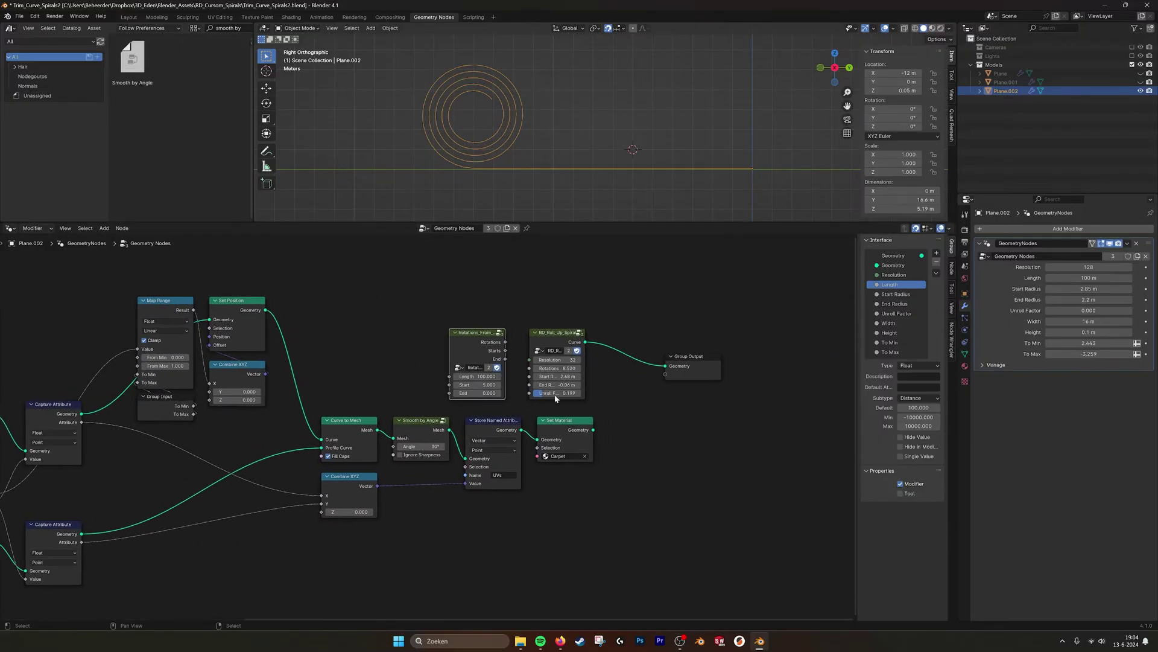
Step: Link the copied node's Rotations, Starts and End outputs to the spiral's Rotations, Start Radius and End Radius, and set Unroll Factor to about 0.11
scroll(555, 397, "up", 6)
middle_click_drag(615, 358, 558, 398)
middle_click_drag(573, 358, 531, 380)
scroll(530, 381, "up", 3)
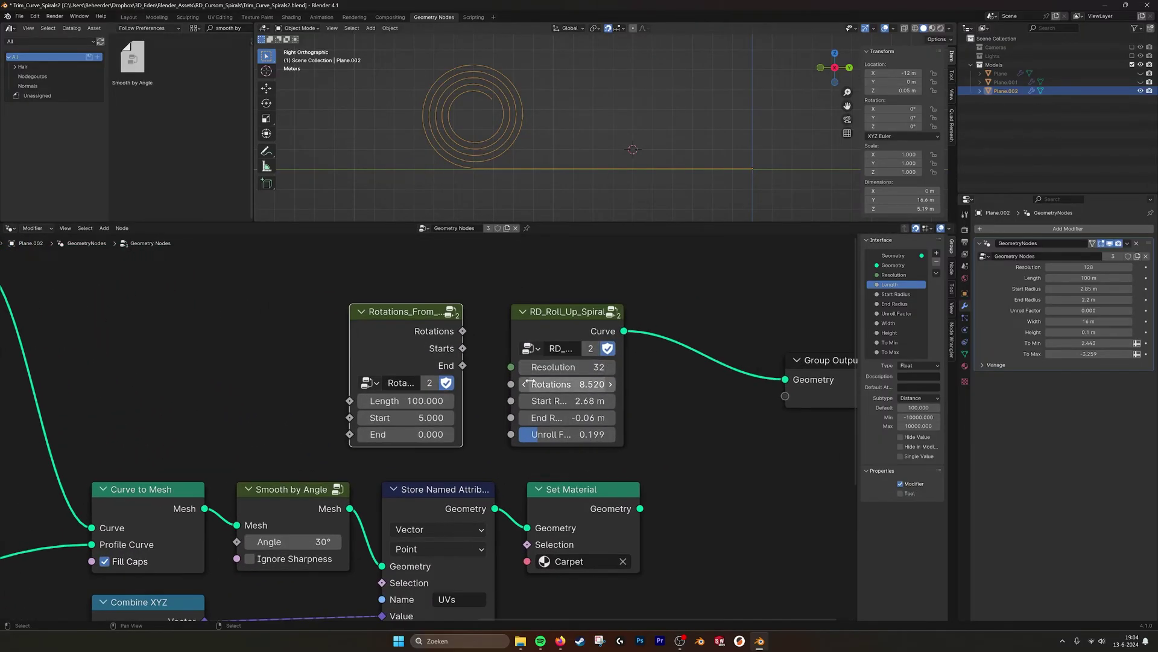
left_click_drag(462, 331, 511, 401)
left_click_drag(462, 365, 509, 412)
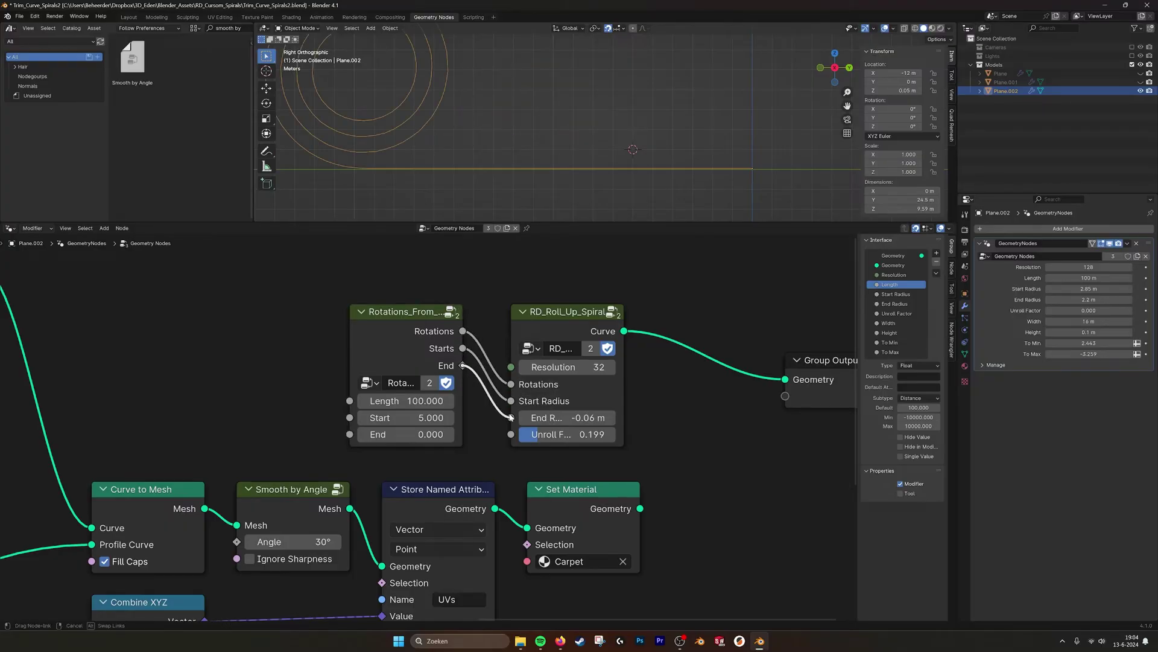
left_click_drag(511, 418, 530, 435)
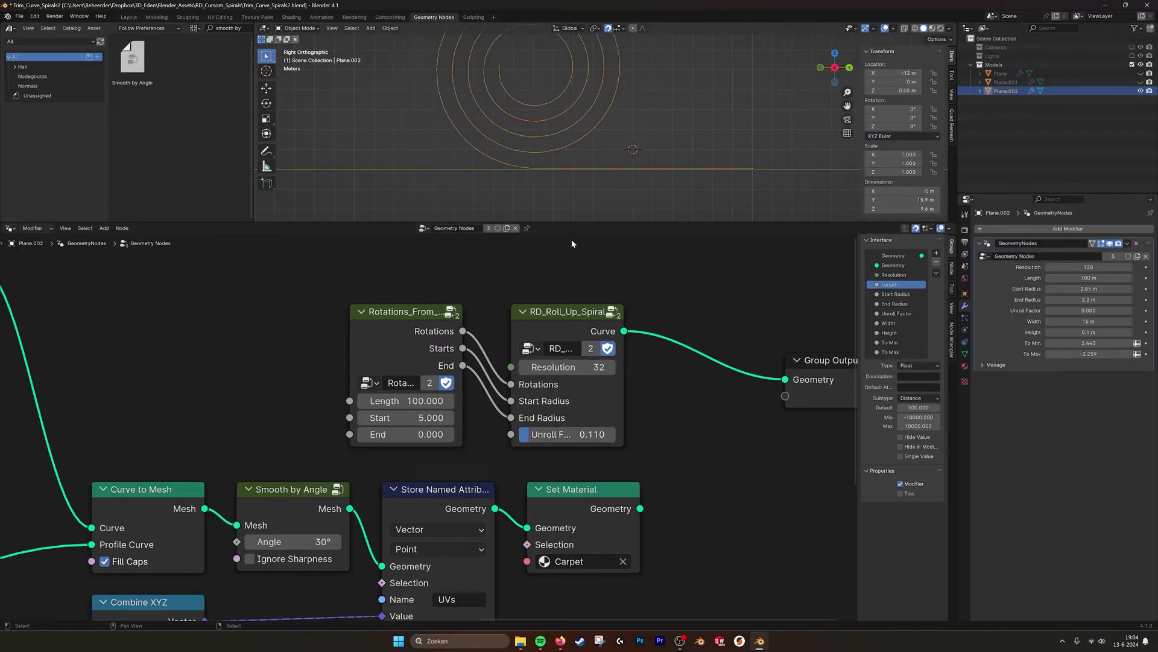
Step: Set the Length of the duplicated Rotations_From node to 30
mouse_move(403, 400)
left_mouse_down()
mouse_move(459, 400)
mouse_move(389, 401)
left_mouse_up()
left_click(403, 401)
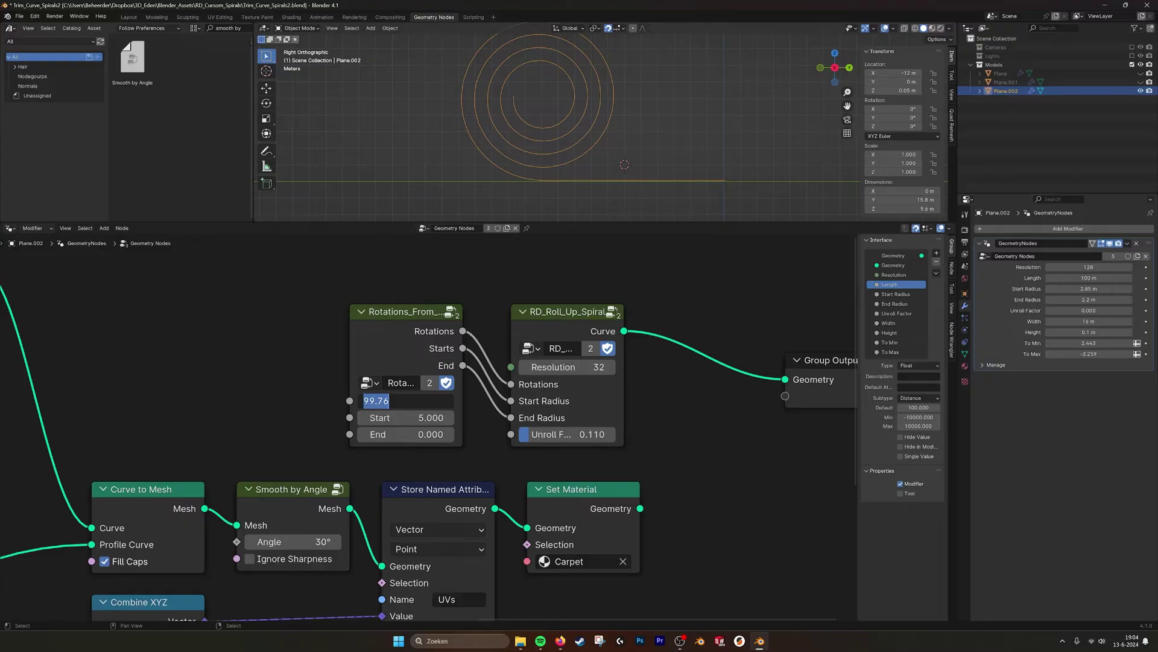
key("Return")
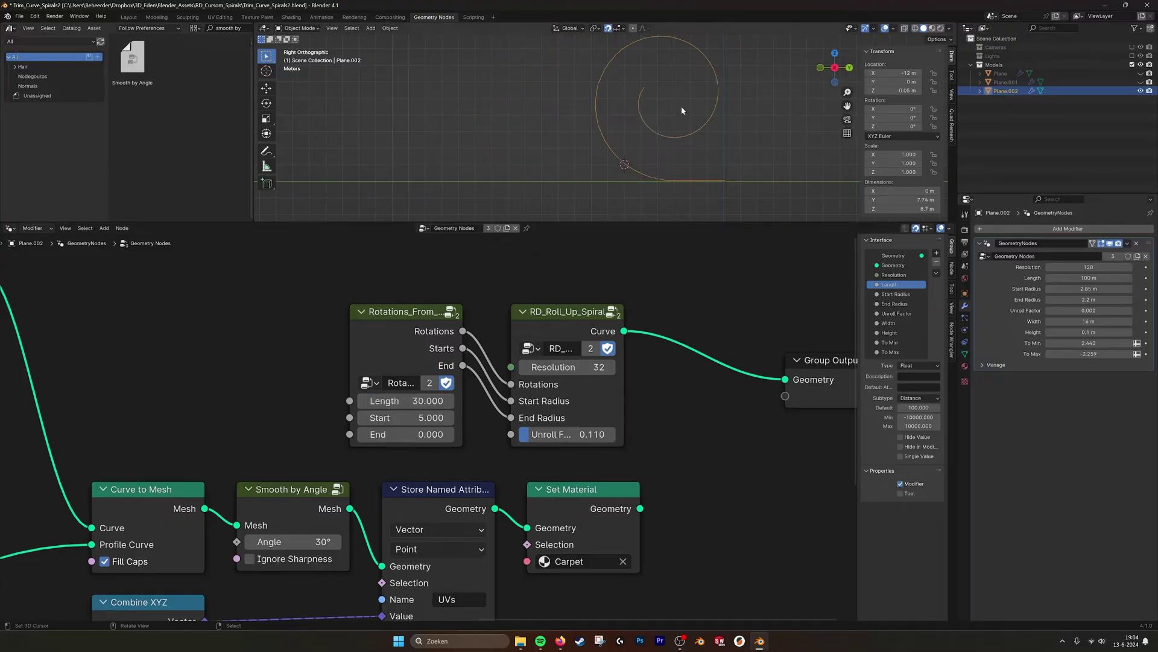
Step: Set the duplicated spiral's Unroll Factor to 1, test an End value of about 4.4 on the Rotations_From copy, and reset End to 0
scroll(667, 123, "down", 3)
scroll(634, 335, "down", 1)
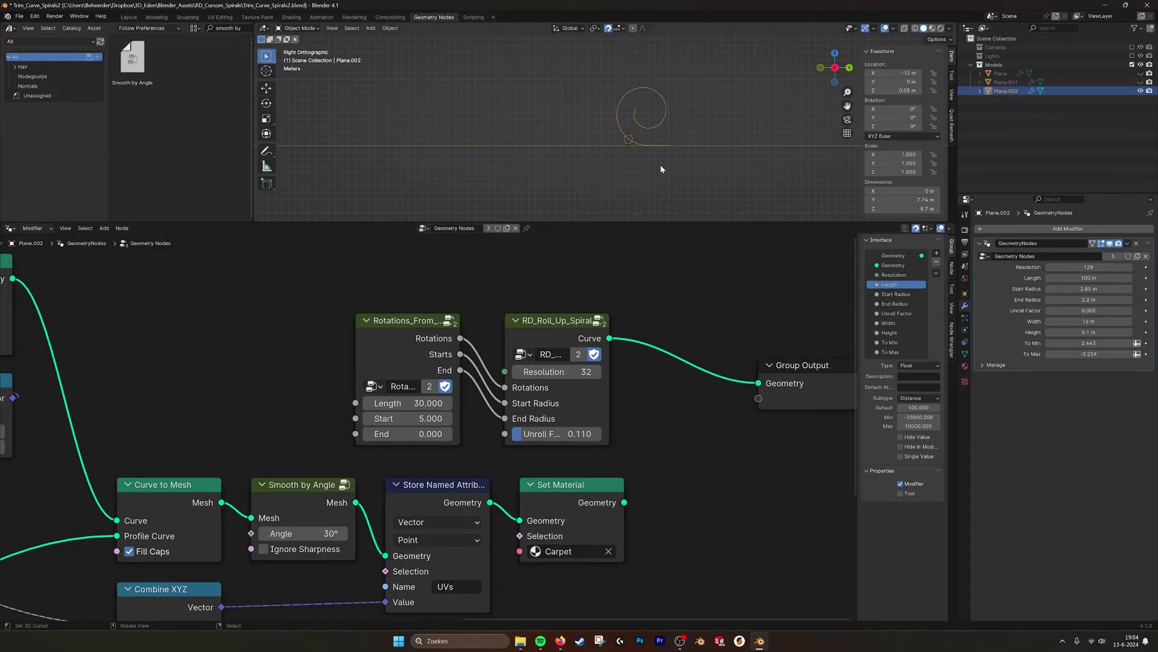
left_click_drag(555, 434, 586, 433)
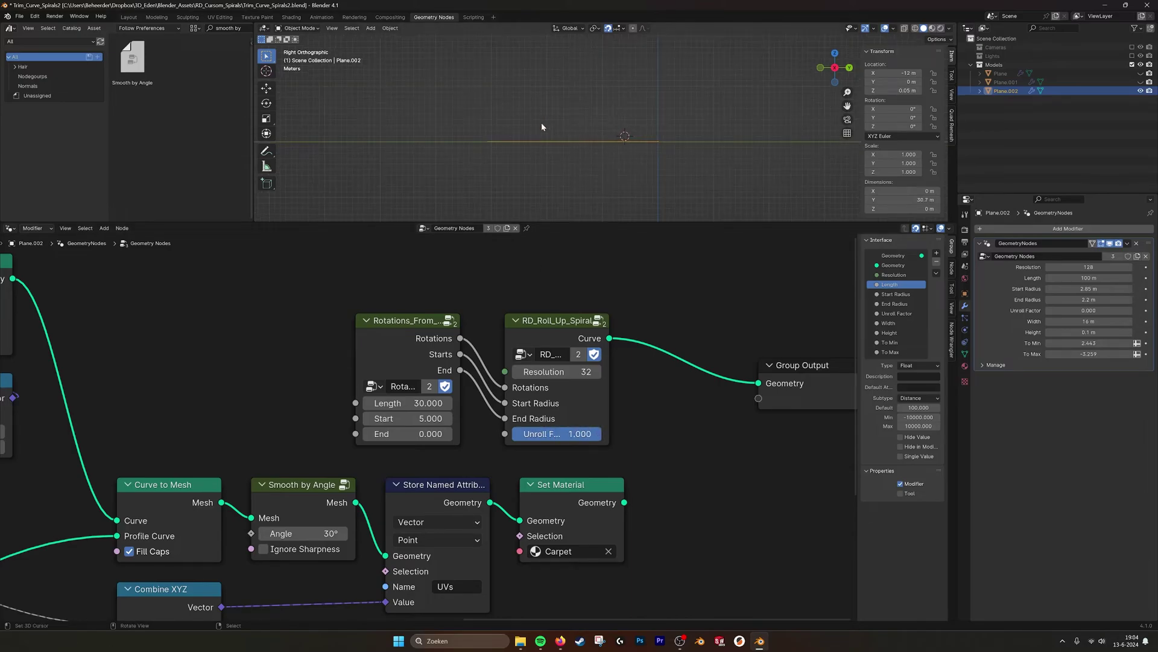
middle_click_drag(541, 122, 573, 107)
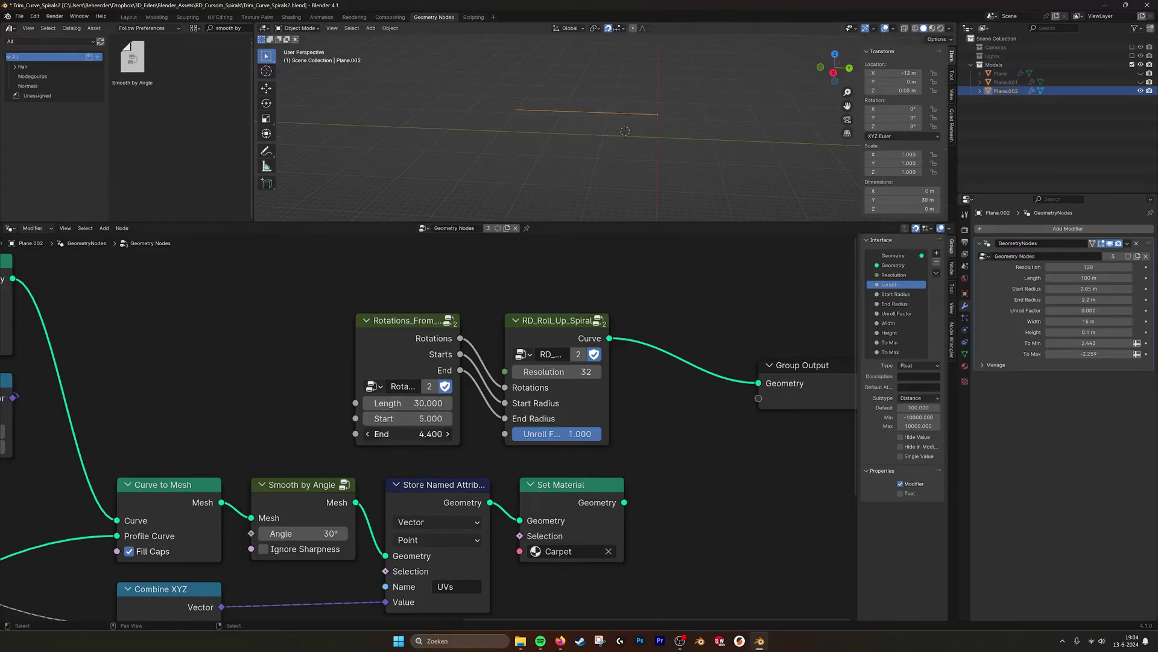
key("BackSpace")
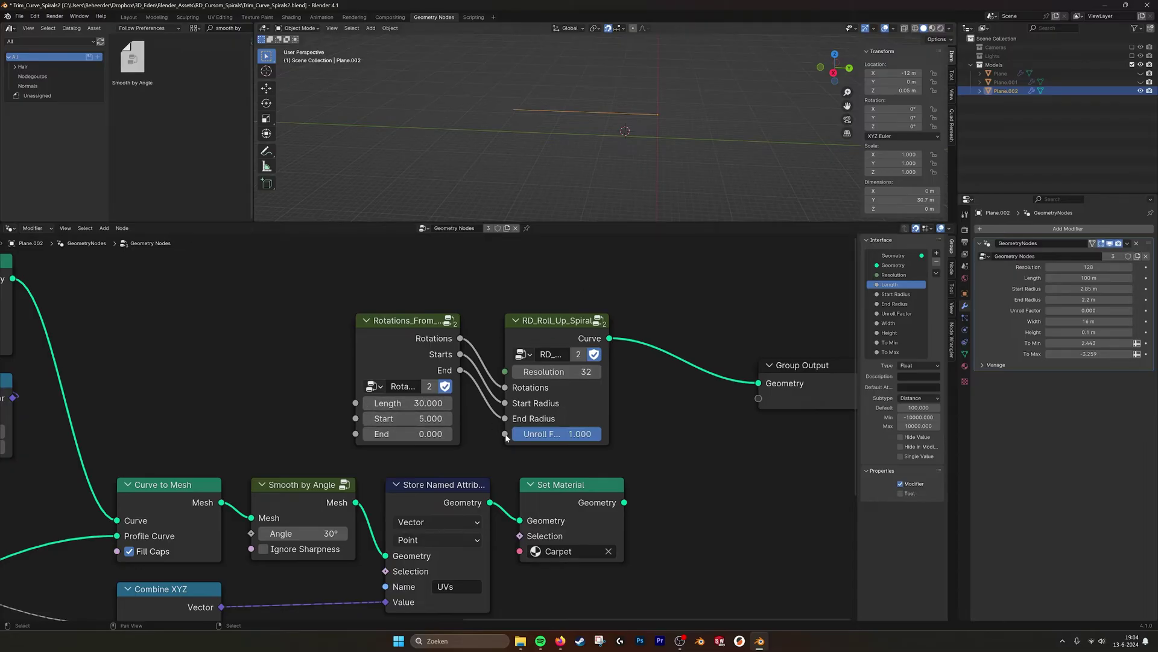
Step: Cut the links between the two duplicated nodes and delete the Rotations_From copy
right_click_drag(491, 367, 493, 399, "ctrl")
left_click(416, 320)
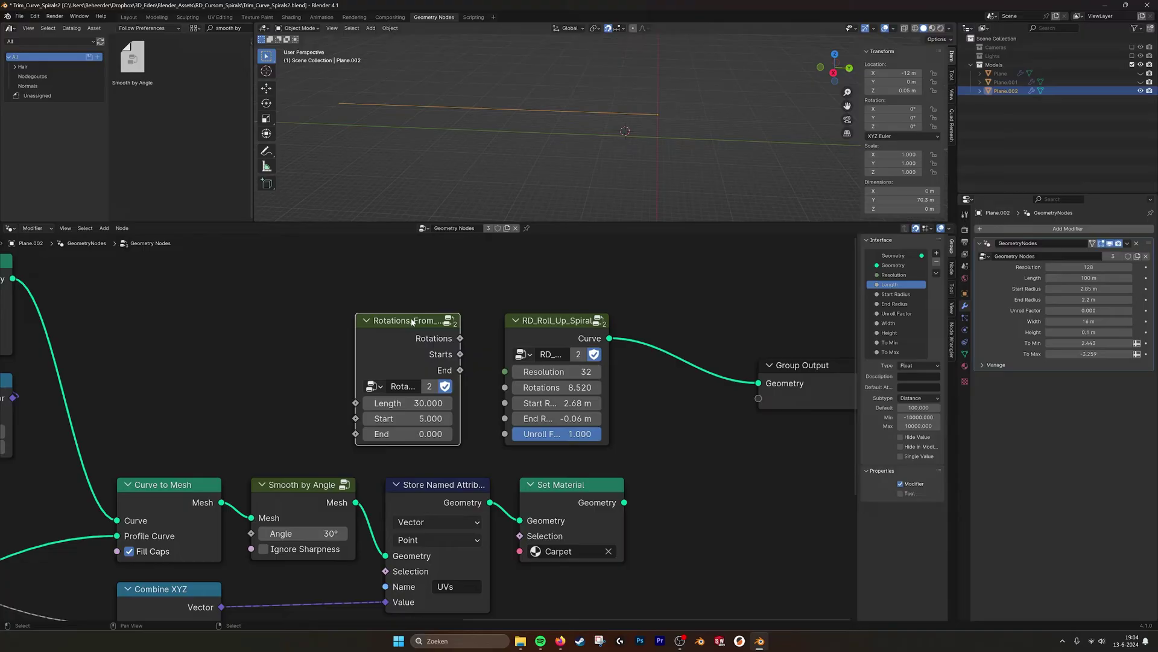
key("x")
Step: Reconnect Set Material's Geometry output to the Group Output and delete the duplicated RD_Roll_Up_Spiral node
scroll(367, 336, "down", 3)
middle_click_drag(370, 336, 600, 324)
scroll(418, 338, "down", 4)
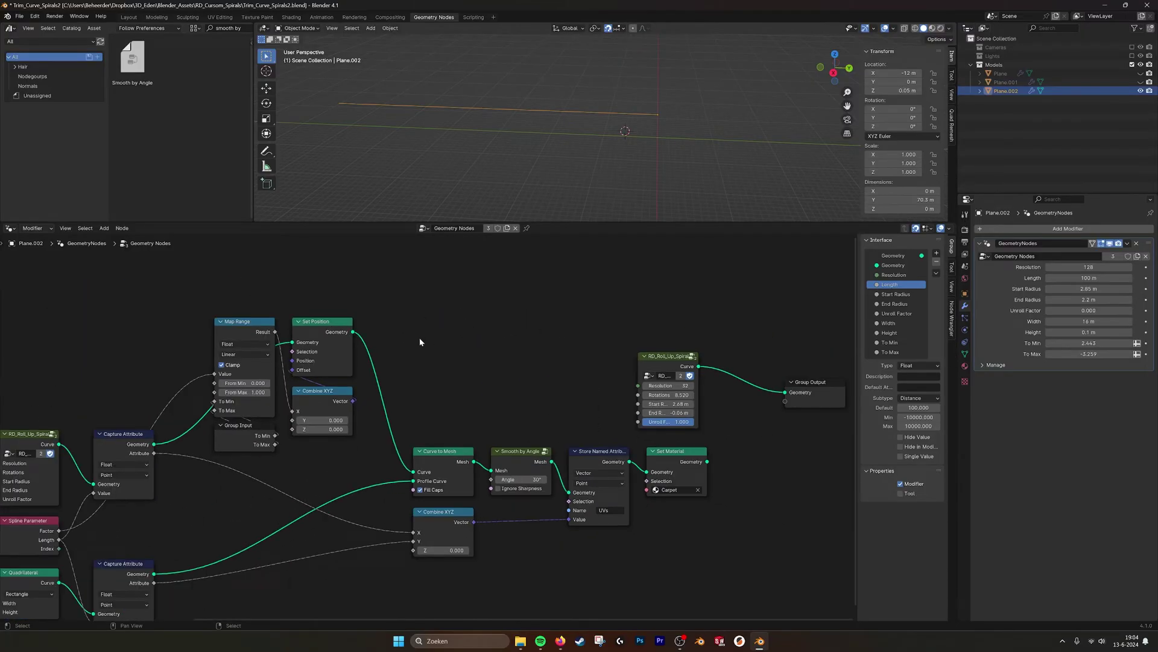
middle_click_drag(419, 338, 453, 321)
middle_click_drag(674, 321, 529, 319)
left_click_drag(596, 443, 619, 432)
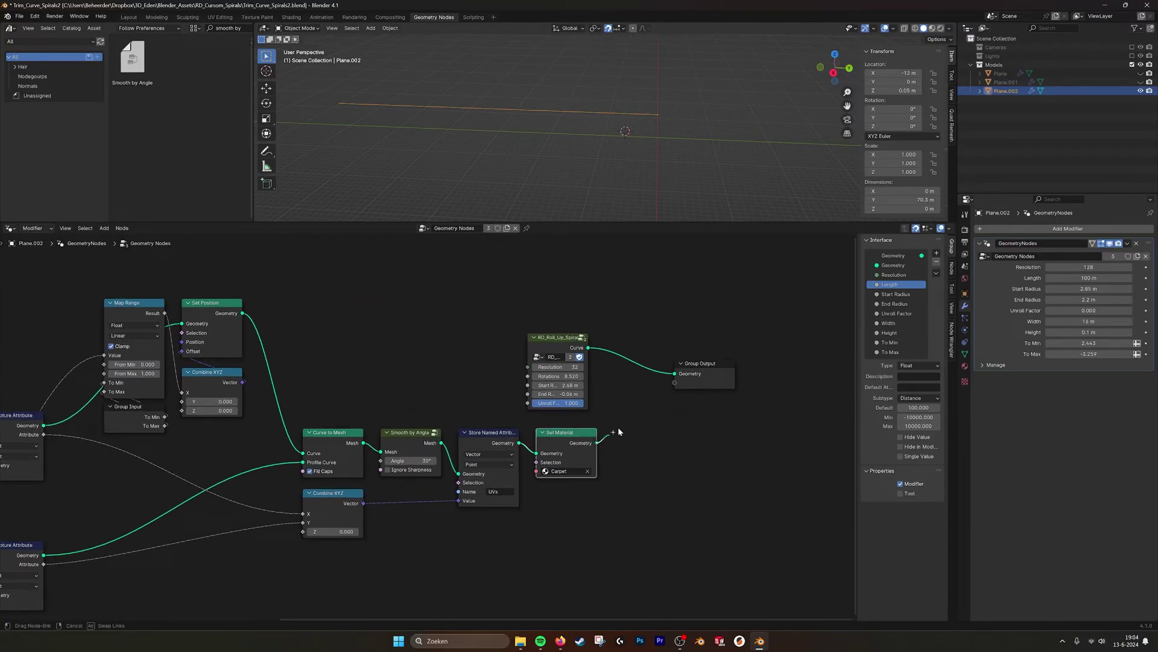
left_click_drag(673, 382, 660, 376)
left_click(563, 337)
key("x")
Step: Set both To Min and To Max of the carpet's modifier to 0
middle_click_drag(393, 314, 527, 338)
middle_click_drag(721, 68, 694, 96)
middle_click_drag(371, 382, 435, 350)
left_click_drag(1089, 342, 1089, 354)
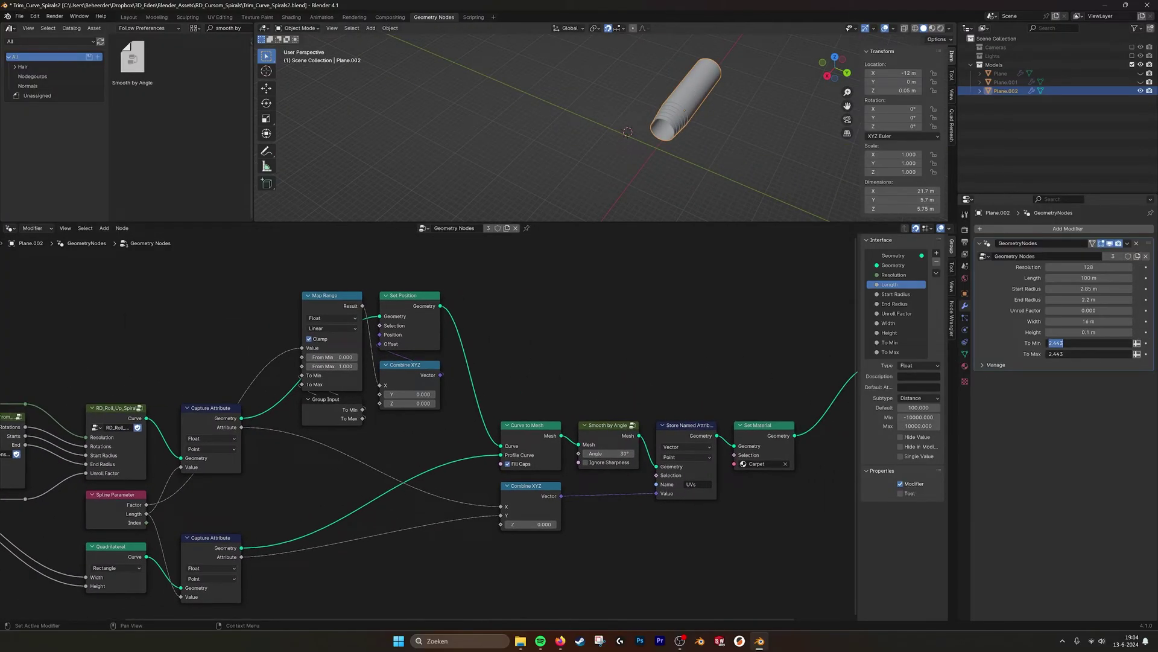
type("0")
key("Return")
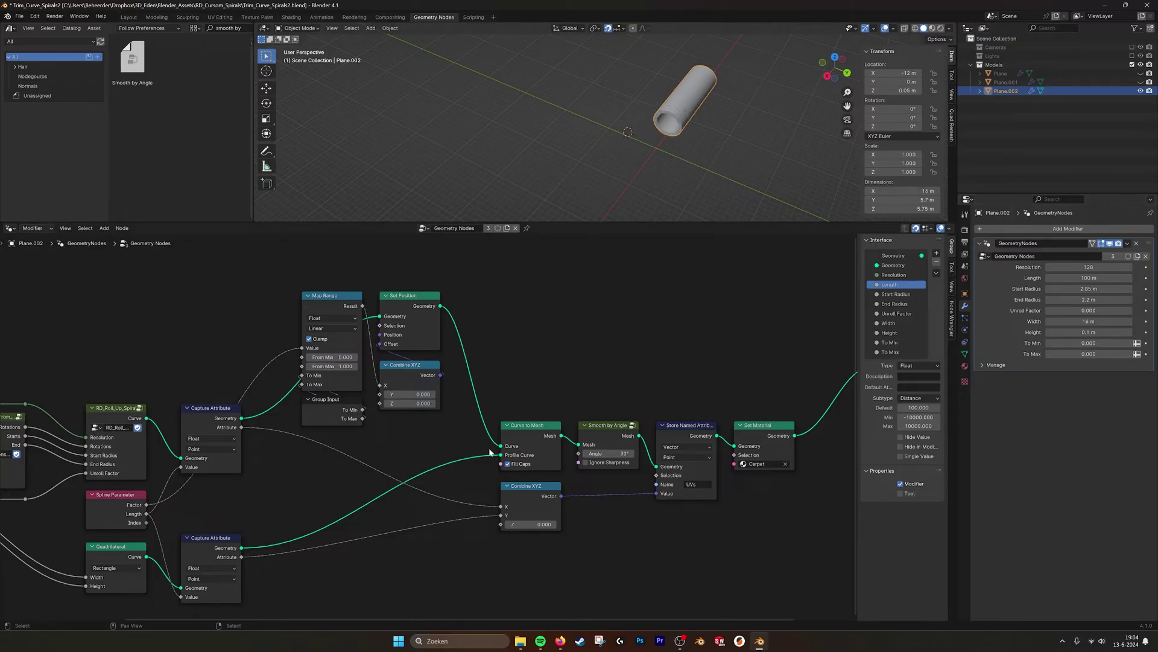
Step: Fully unroll the carpet by setting the modifier's Unroll Factor to 1
middle_click_drag(661, 387, 629, 387)
left_click_drag(1071, 309, 1129, 309)
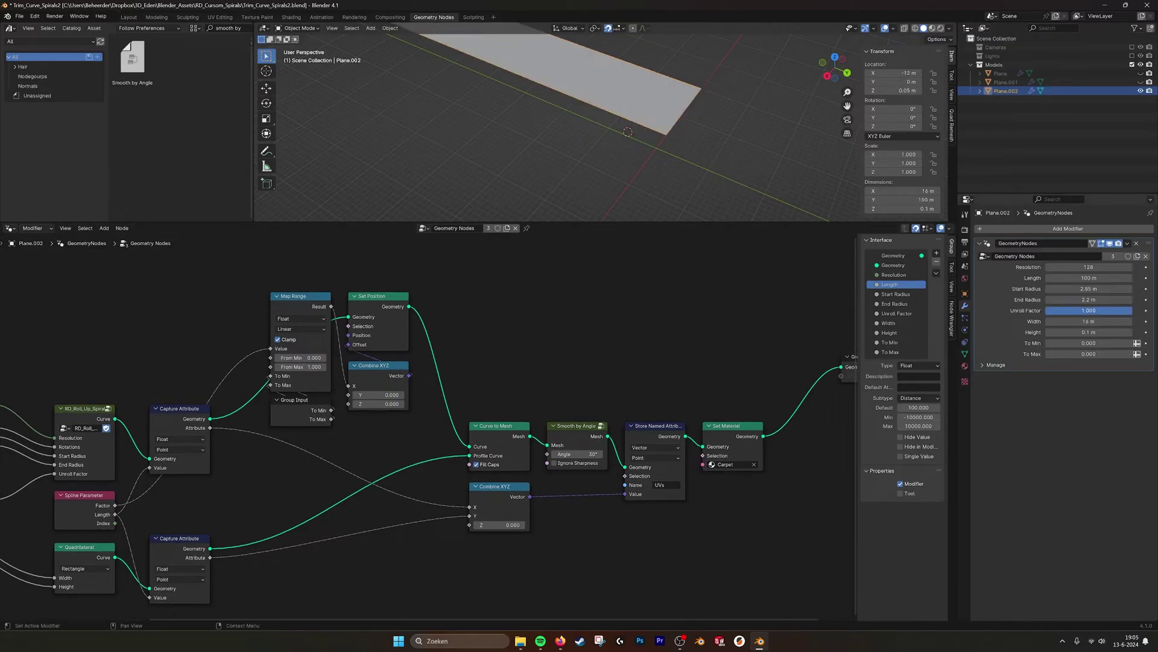
scroll(717, 128, "up", 1)
scroll(491, 386, "down", 2)
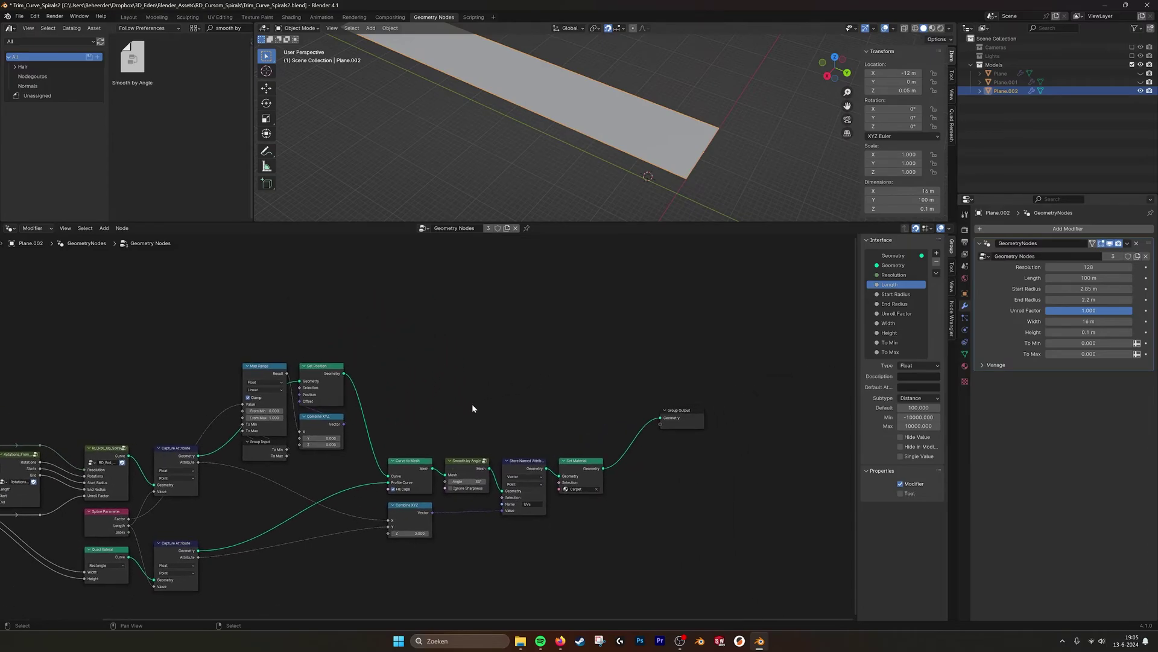
Step: Make room before the Group Output and insert a Join Geometry node between it and Set Material
left_click_drag(702, 417, 786, 385)
key("shift+a")
left_click(632, 342)
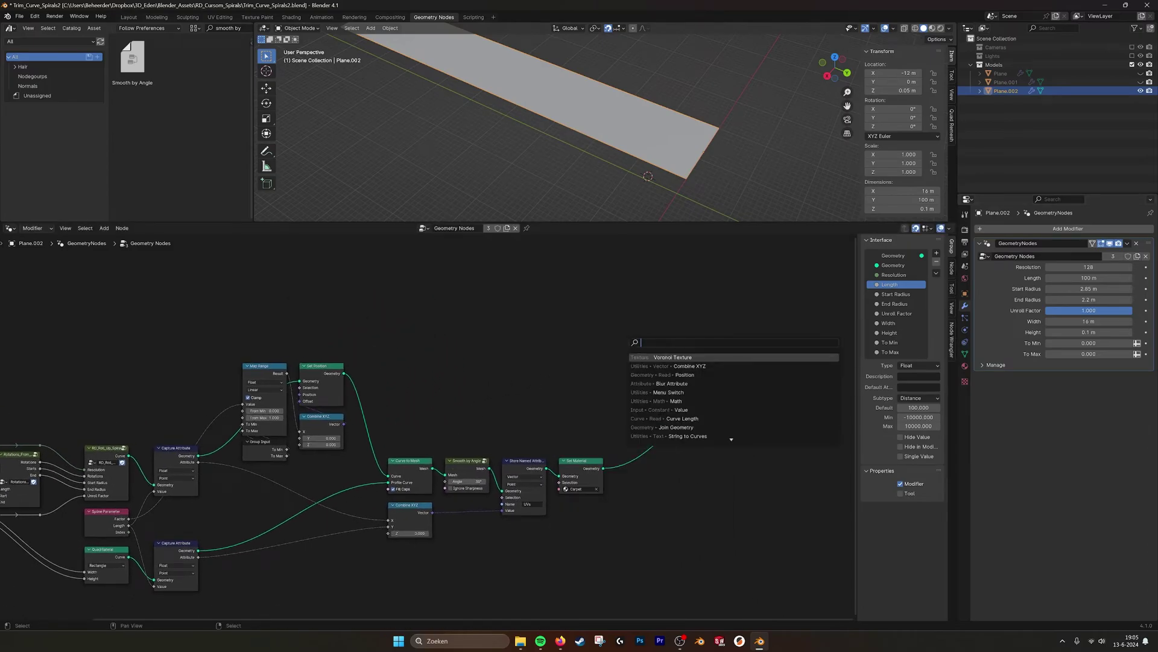
type("join ge")
key("Return")
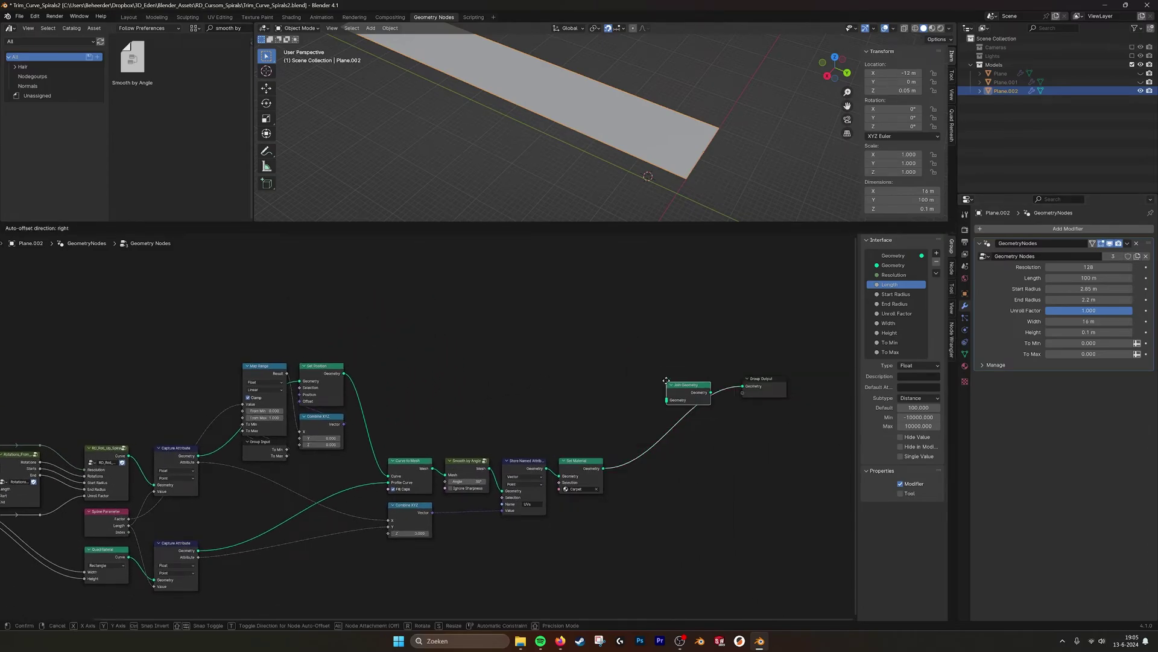
left_click(666, 380)
scroll(399, 400, "up", 2)
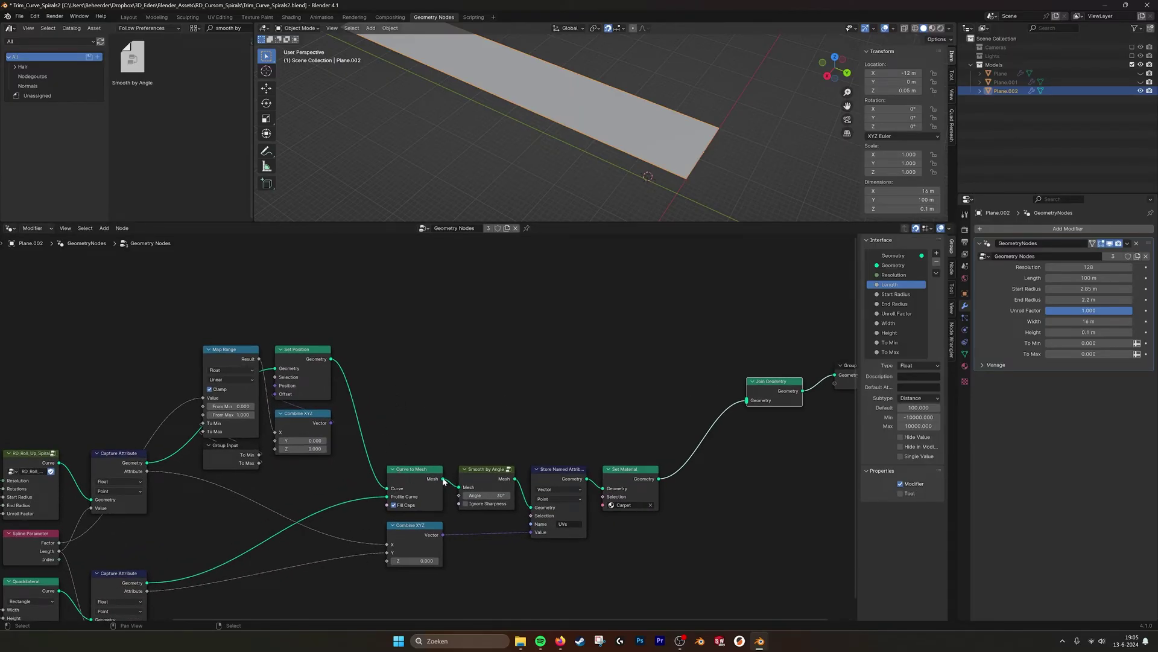
left_click_drag(443, 479, 482, 336)
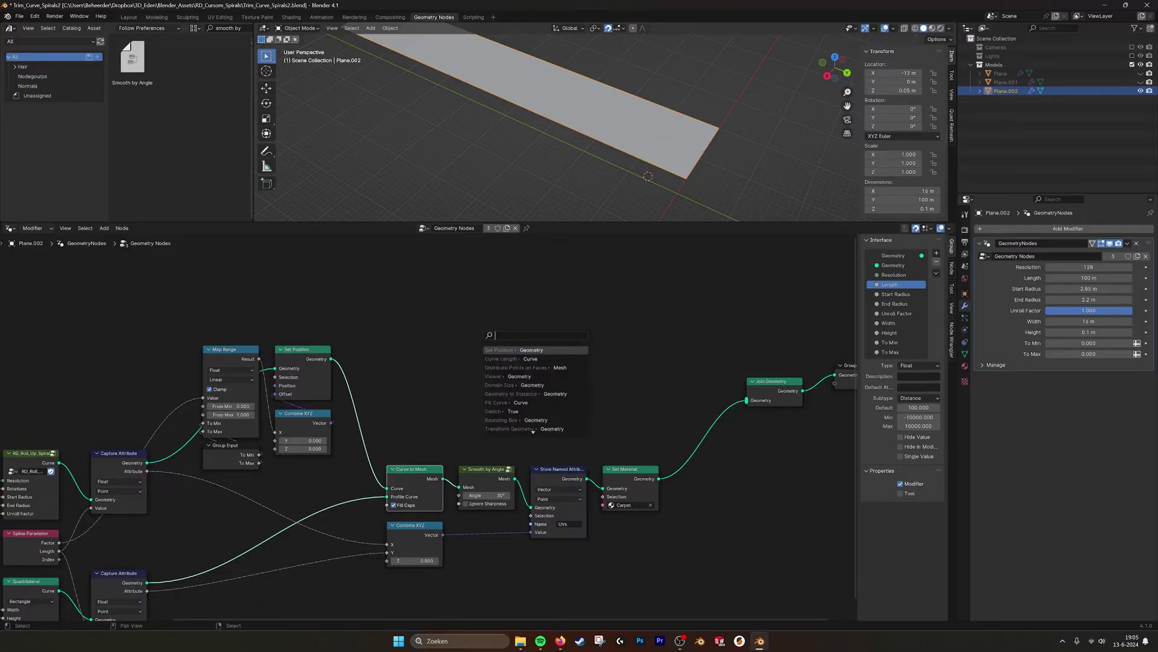
type("me")
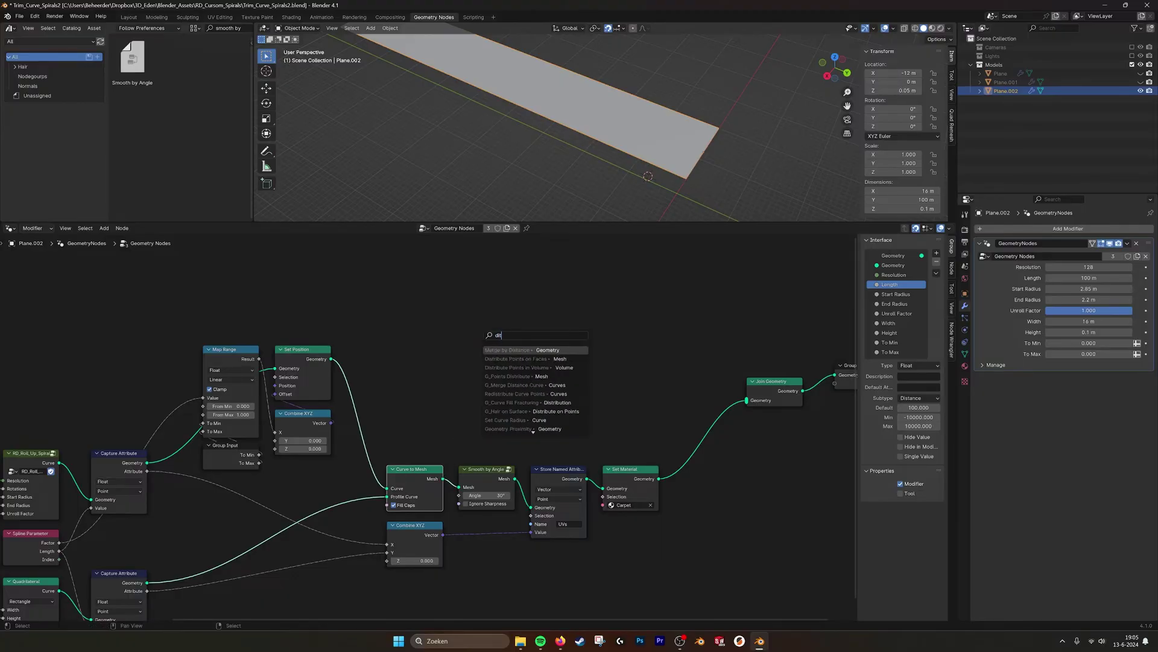
key("Return")
key("Escape")
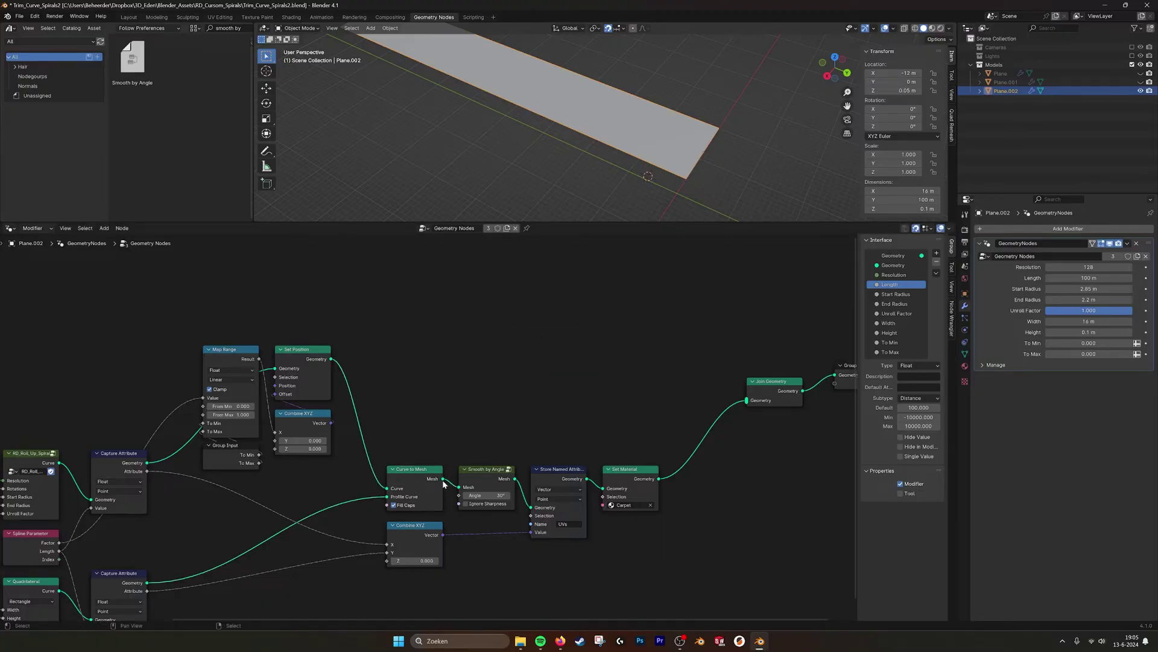
Step: Add a Distribute Points on Faces node fed by Curve to Mesh's Mesh output and connect its Points to Join Geometry
left_click_drag(444, 482, 506, 381)
type("distr")
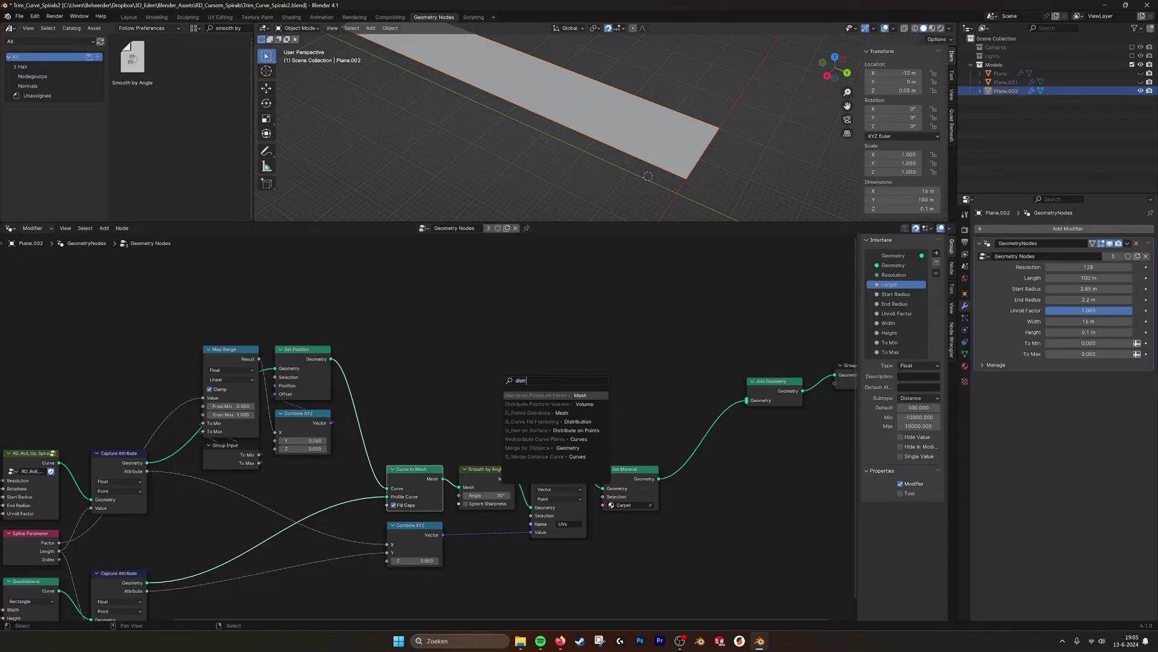
type(" po")
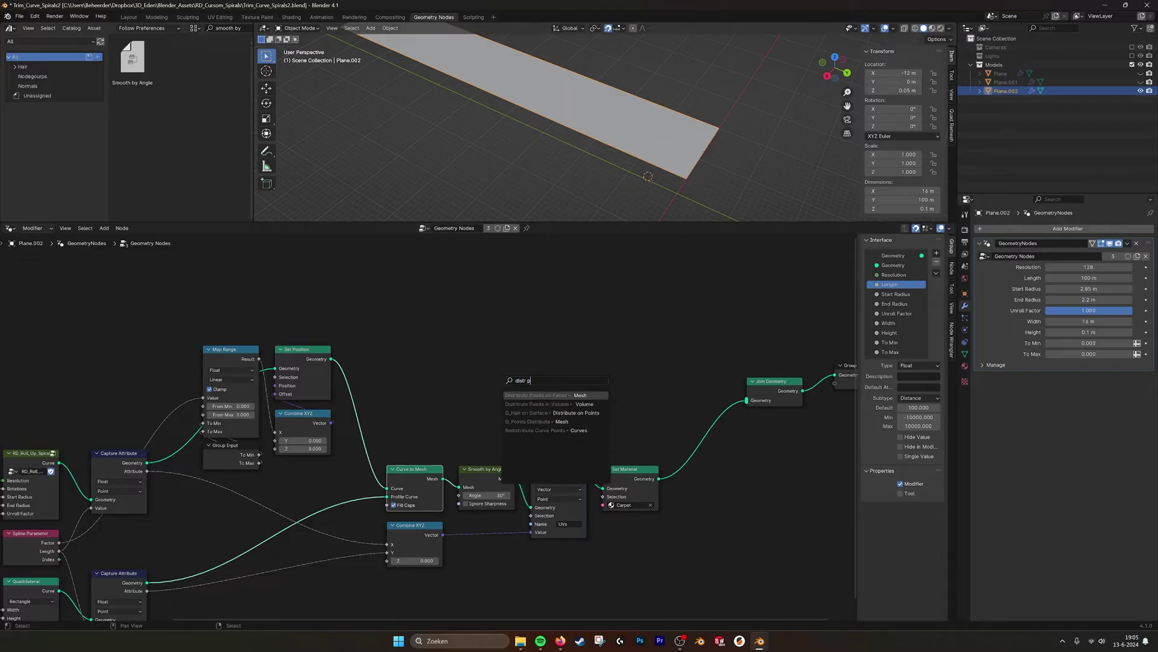
key("Return")
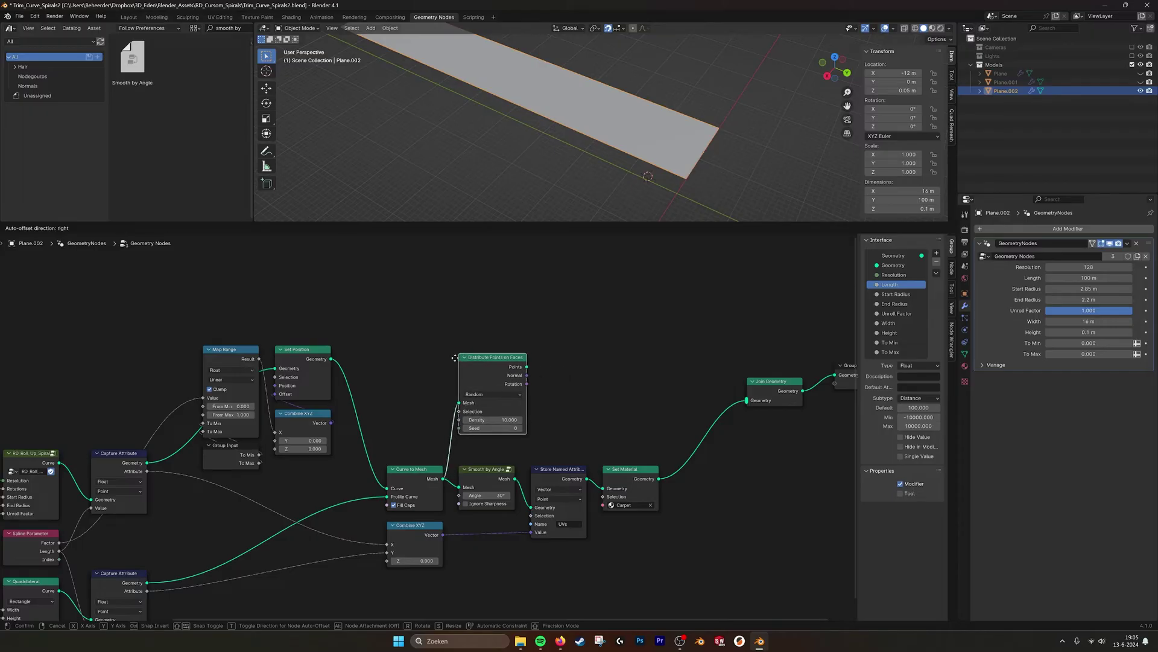
left_click(538, 354)
left_click_drag(525, 343, 746, 400)
left_click_drag(501, 331, 501, 321)
left_click(501, 322)
scroll(625, 140, "up", 4)
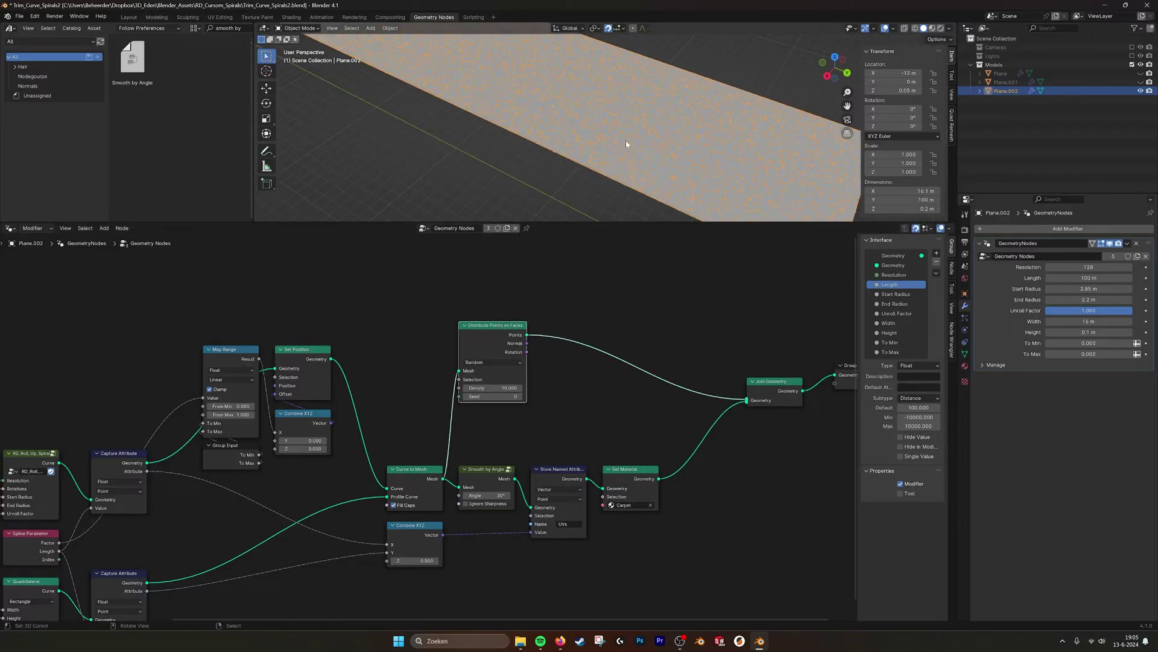
Step: Insert an Instance on Points node between Distribute Points on Faces and Join Geometry
key("shift+a")
left_click(584, 271)
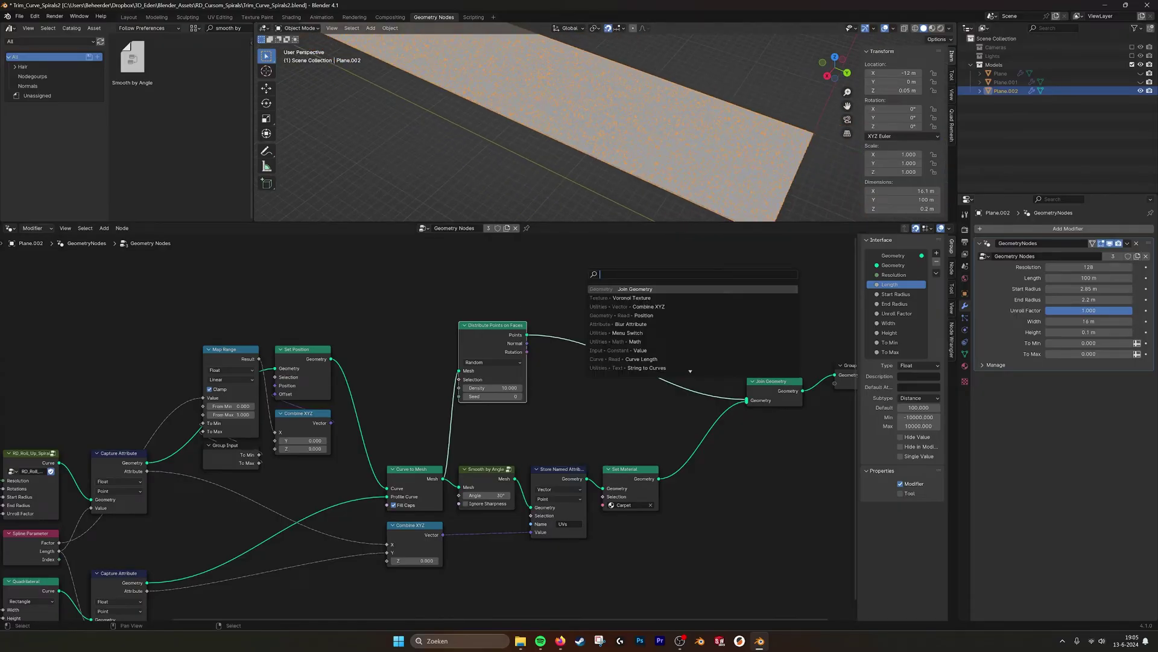
type("Insta ")
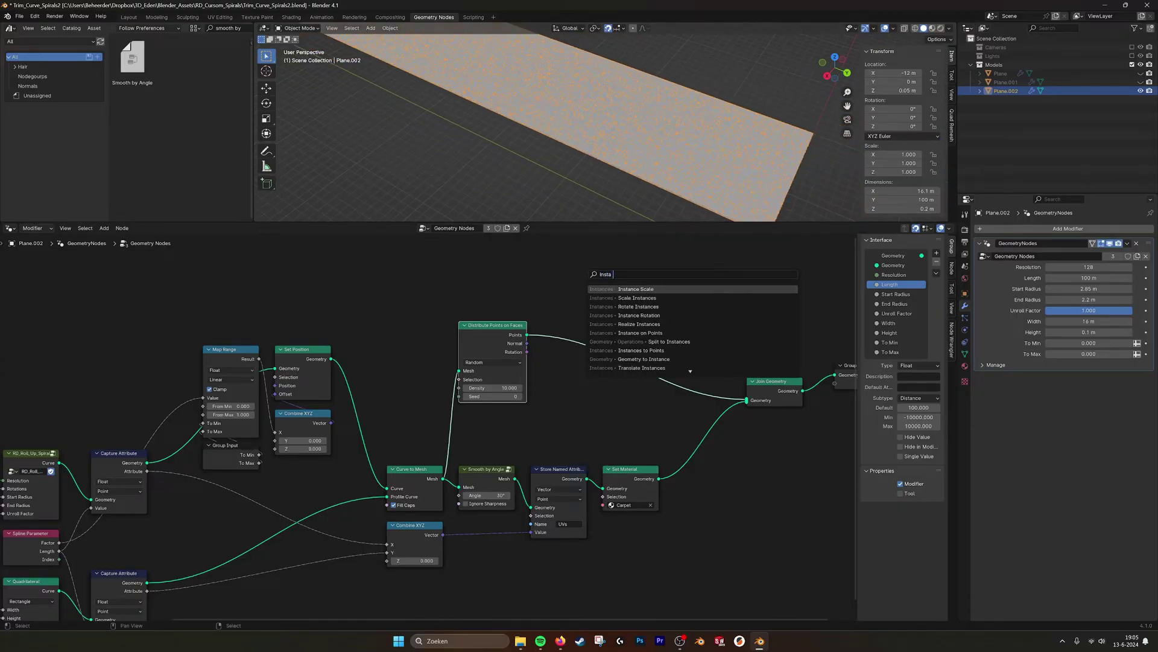
type("on")
key("Return")
left_click(584, 273)
left_click_drag(512, 322, 538, 267)
Step: Add an Ico Sphere node and connect its Mesh output to the Instance input of Instance on Points
left_click(386, 263)
key("shift+a")
left_click(386, 264)
type("ico")
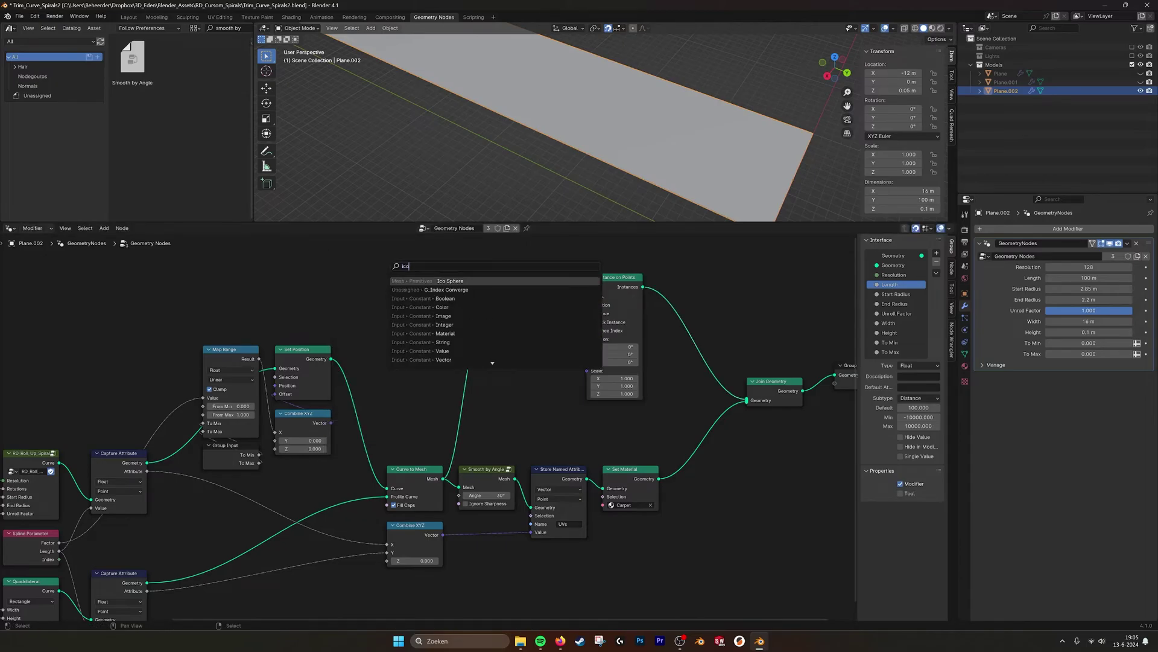
key("Return")
left_click(495, 363)
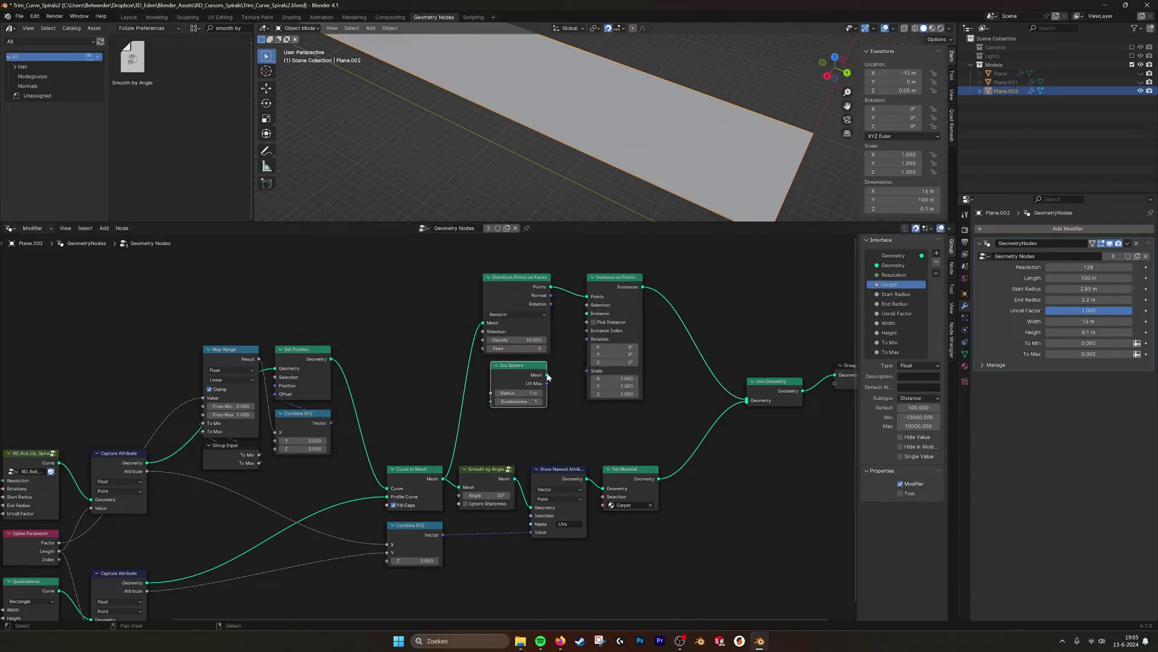
left_click_drag(547, 375, 586, 313)
Step: Set the Ico Sphere's Radius to 0.1 m and its Subdivisions to 3
double_click(515, 392)
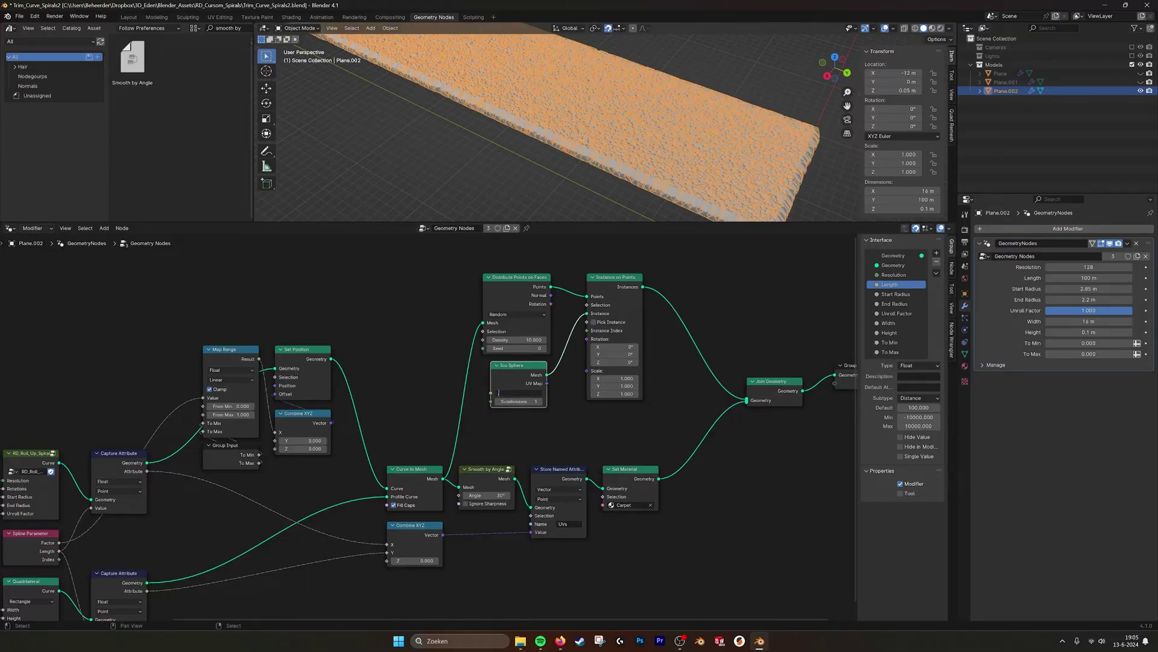
type("0.1")
key("Return")
left_click(521, 182)
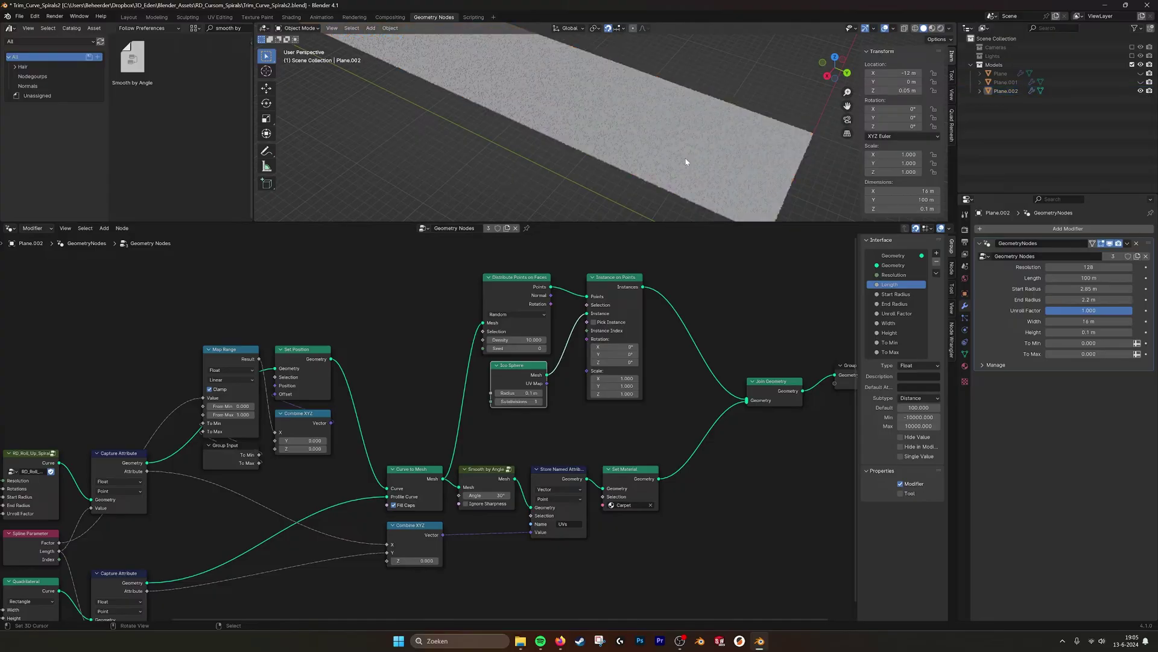
scroll(649, 144, "up", 3)
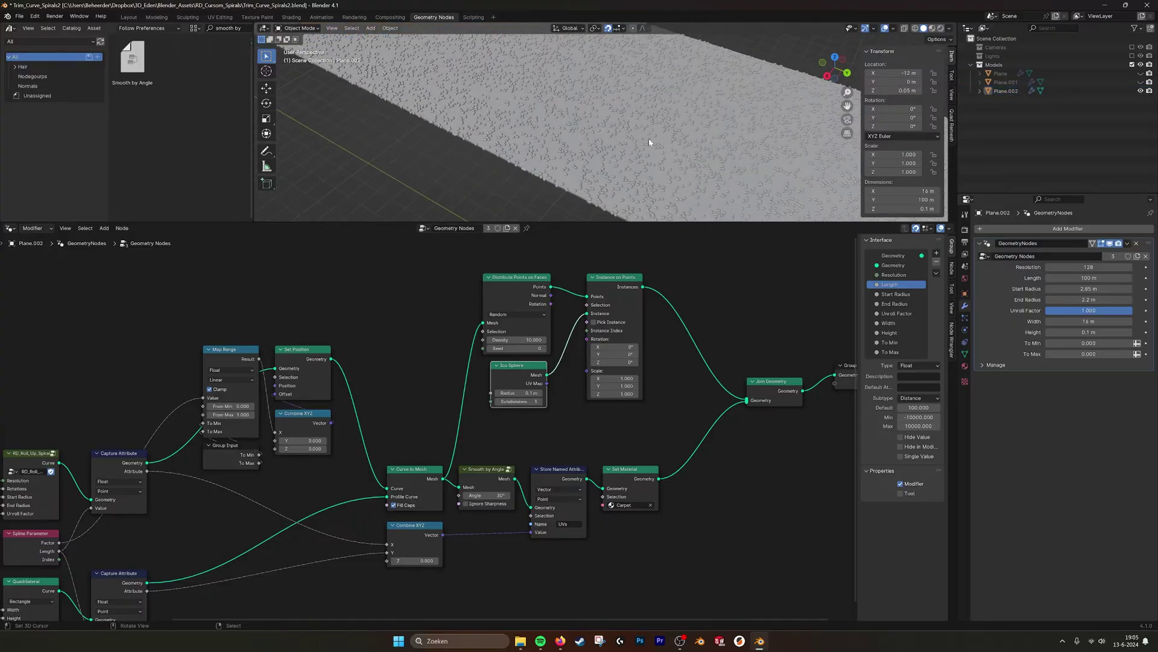
left_click(539, 401)
scroll(639, 153, "up", 3)
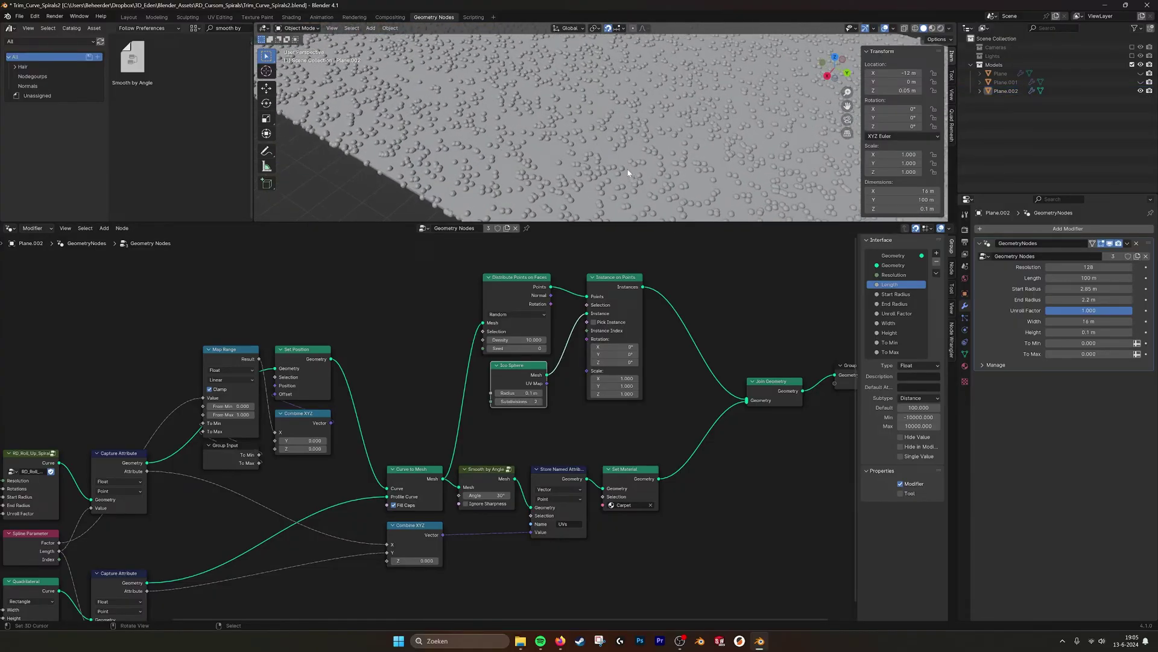
scroll(628, 155, "down", 4)
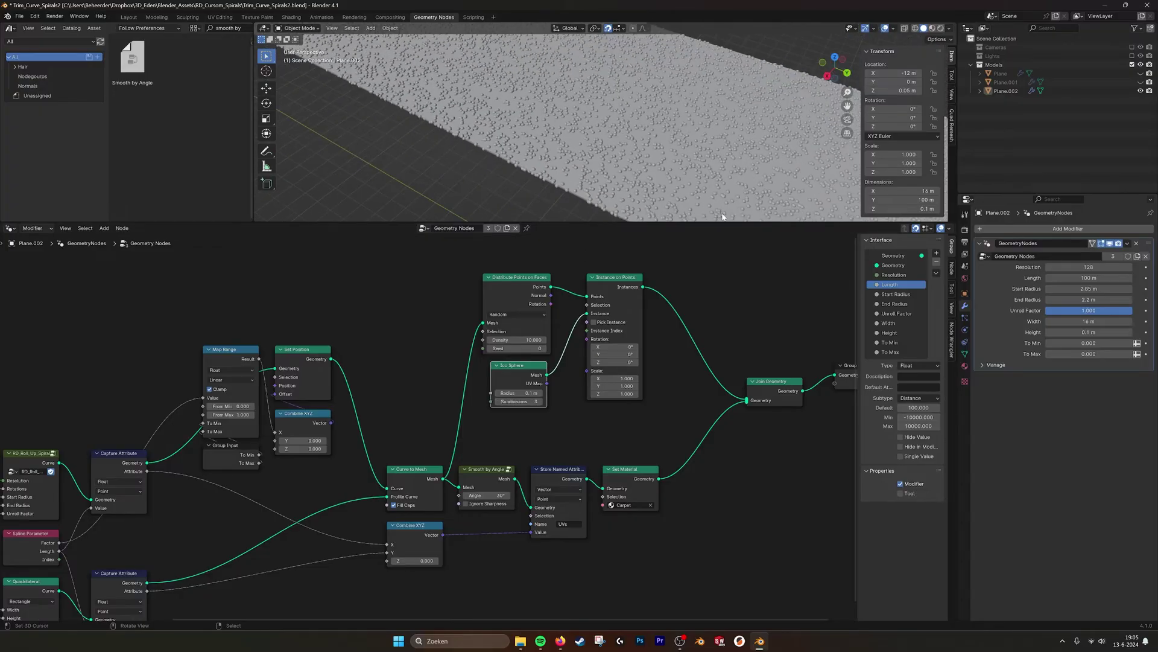
Step: Partly roll up the carpet with an Unroll Factor of 0.241 and display the viewport in wireframe
mouse_move(1092, 310)
left_mouse_down()
mouse_move(1059, 311)
mouse_move(1092, 310)
left_mouse_up()
scroll(694, 152, "down", 4)
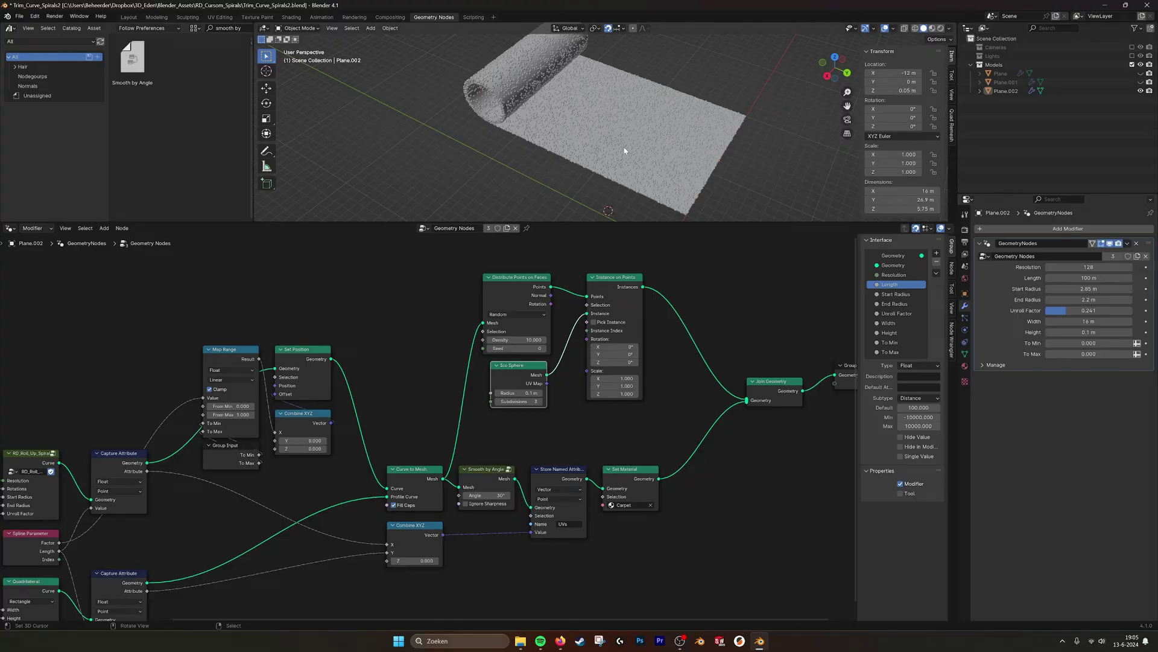
middle_click_drag(606, 159, 643, 172)
left_click(916, 28)
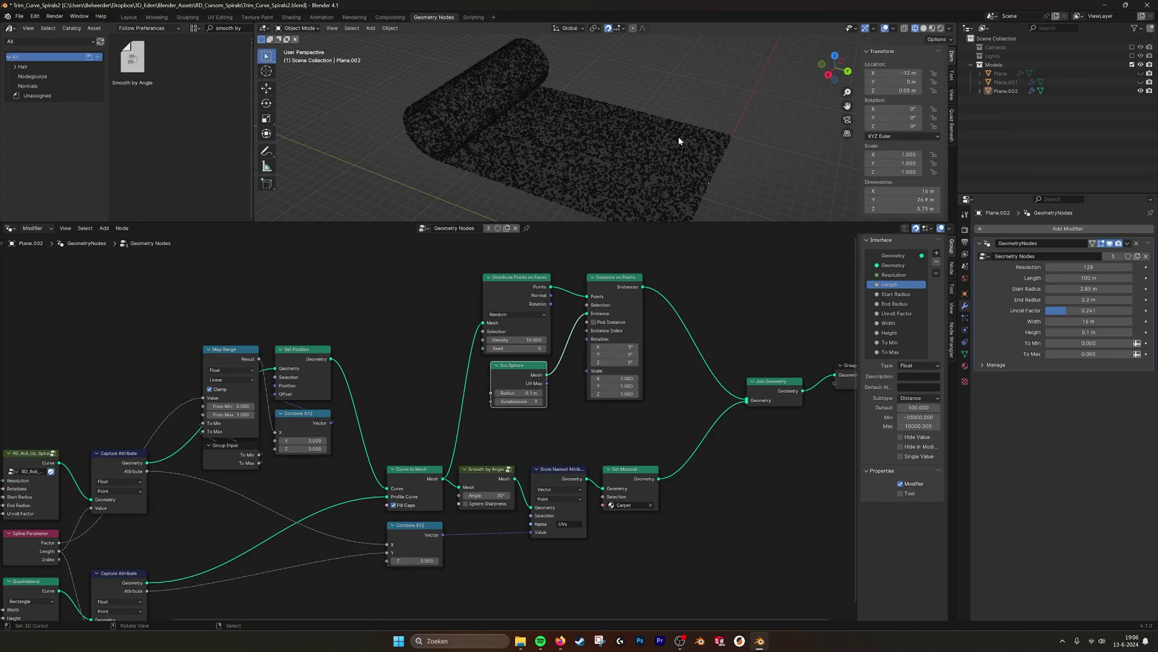
scroll(678, 136, "up", 3)
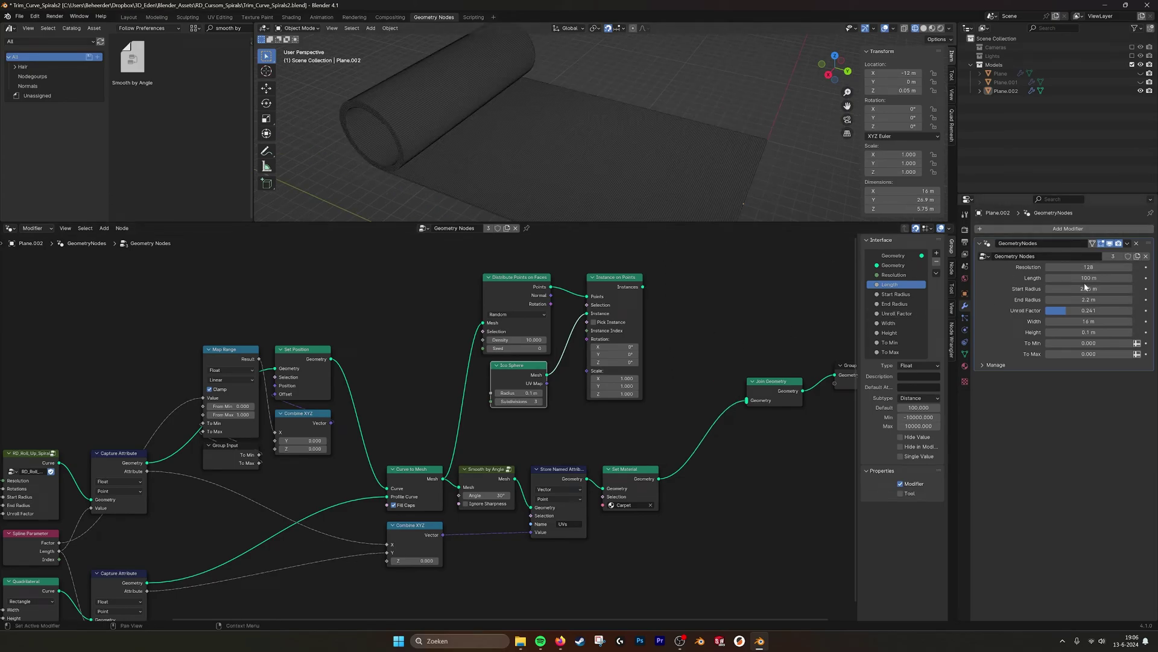
Step: Set the carpet's Unroll Factor to 0.175 with the instances disconnected from Join Geometry
mouse_move(1085, 310)
left_mouse_down()
mouse_move(1116, 310)
mouse_move(1080, 310)
left_mouse_up()
scroll(710, 312, "down", 2)
scroll(643, 326, "up", 3)
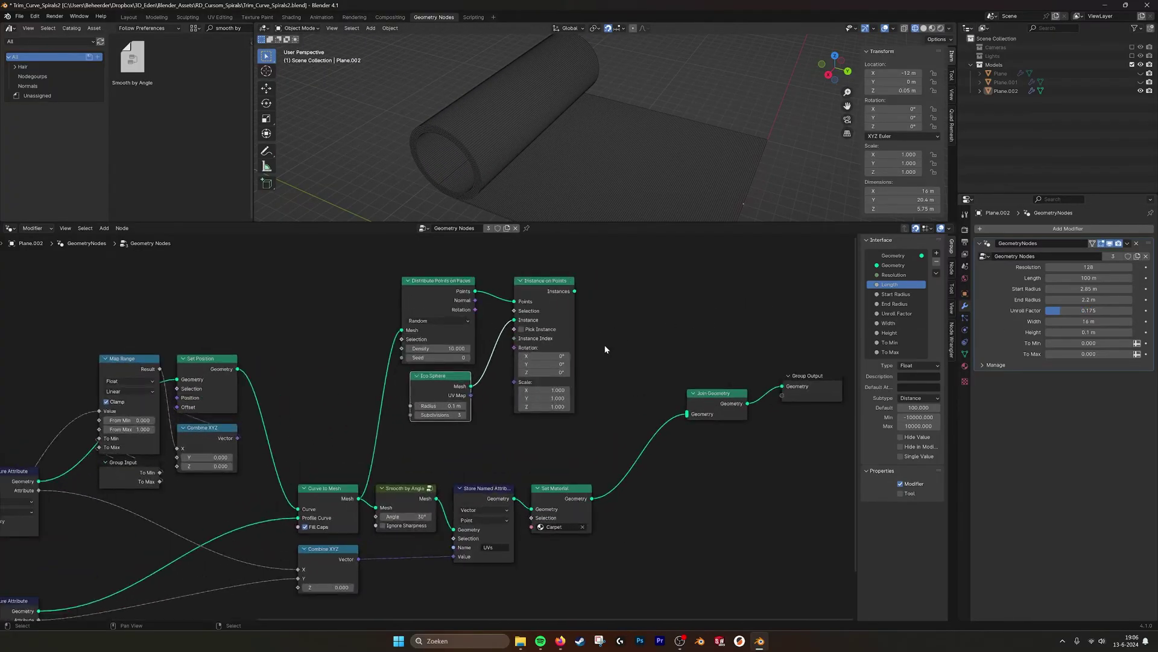
Step: Reconnect Instance on Points to Join Geometry and set the carpet's Unroll Factor to 0.230
left_click_drag(596, 294, 727, 437)
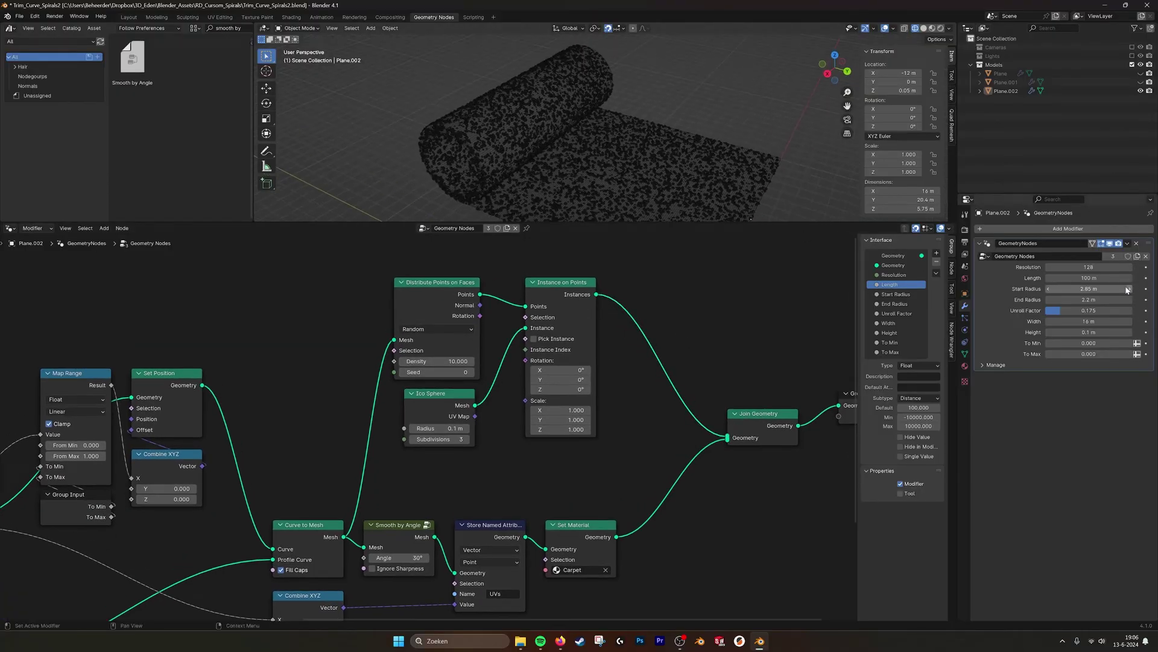
left_click_drag(1062, 310, 1066, 310)
Step: Delete the three point-instancing nodes and Join Geometry, linking Set Material directly to the Group Output
left_click_drag(374, 265, 604, 427)
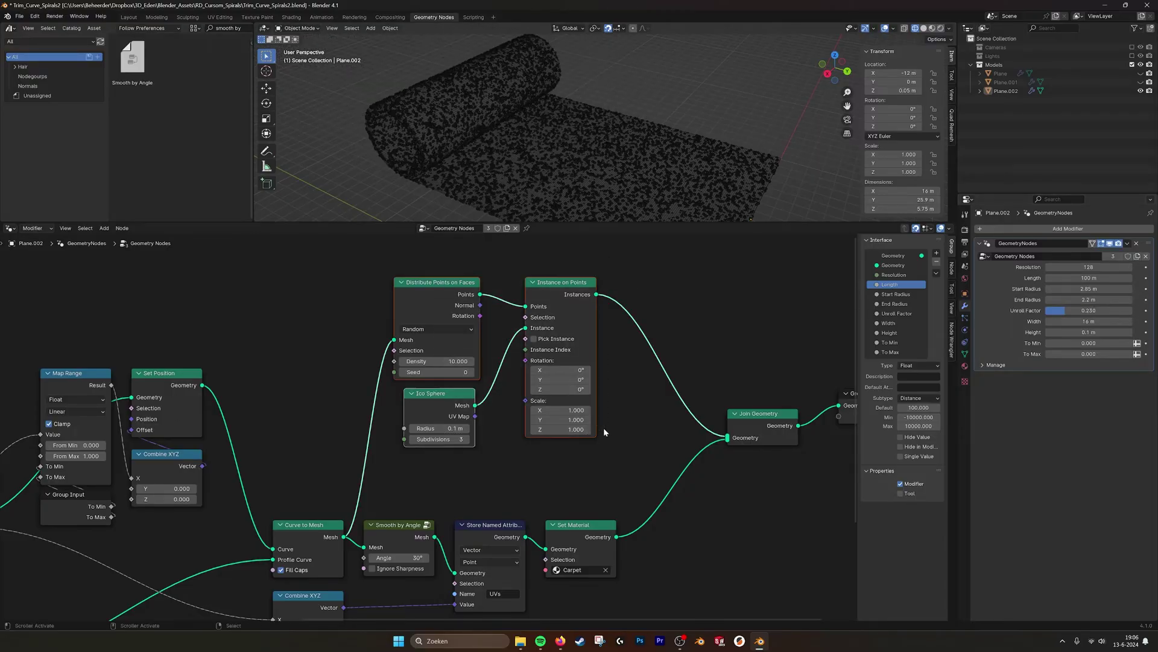
key("x")
middle_click_drag(708, 326, 510, 307)
left_click_drag(577, 396, 565, 480)
key("x")
left_click_drag(693, 389, 743, 389)
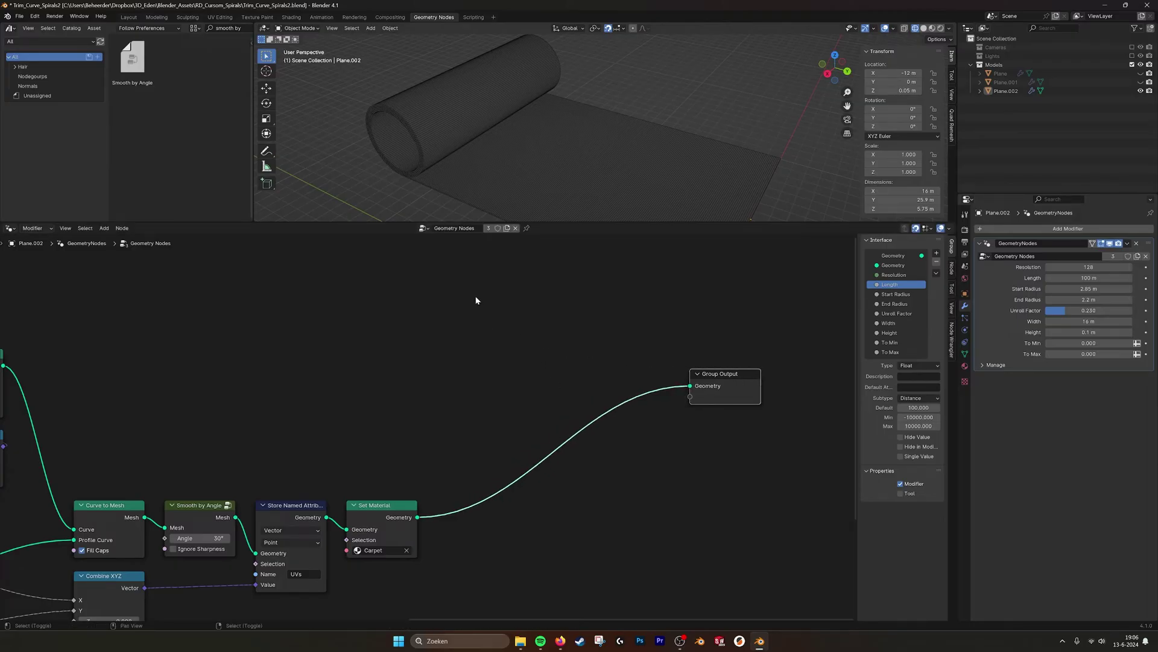
Step: Display the viewport in solid shading and look at the carpet in the right orthographic view
left_click(924, 28)
key("KP_3")
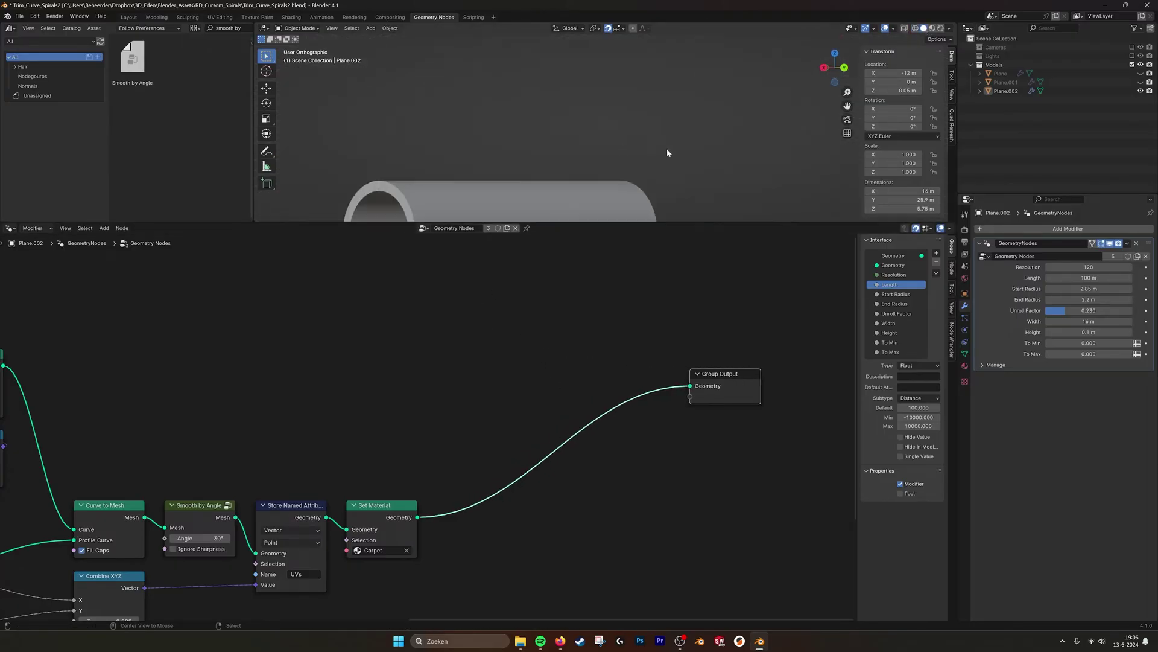
scroll(636, 165, "up", 4)
Step: Add a Curve Spiral node and connect its Curve output to the Group Output in place of Set Material
key("shift+a")
left_click(542, 331)
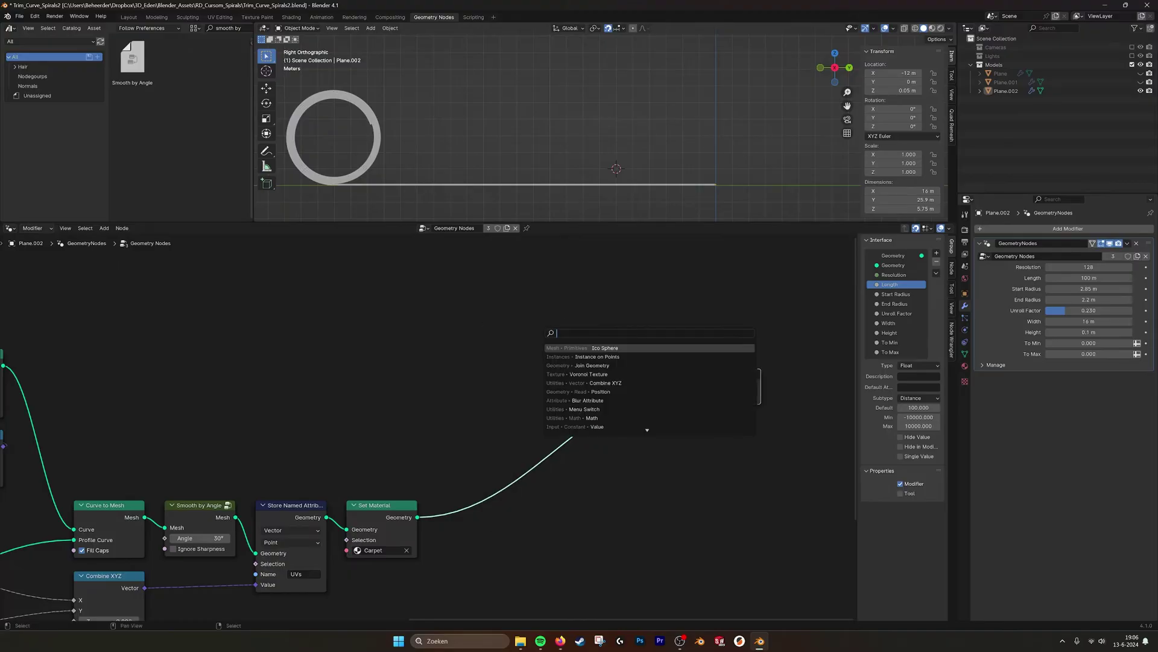
type("spiral")
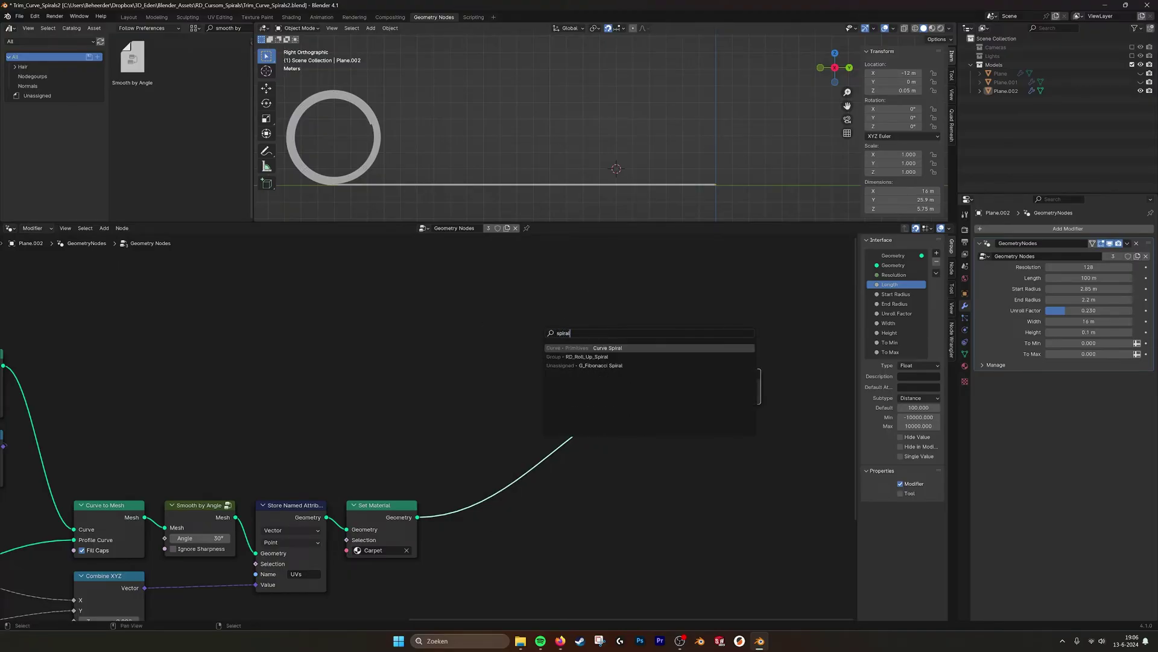
key("Return")
left_click(433, 304)
left_click_drag(528, 315, 691, 385)
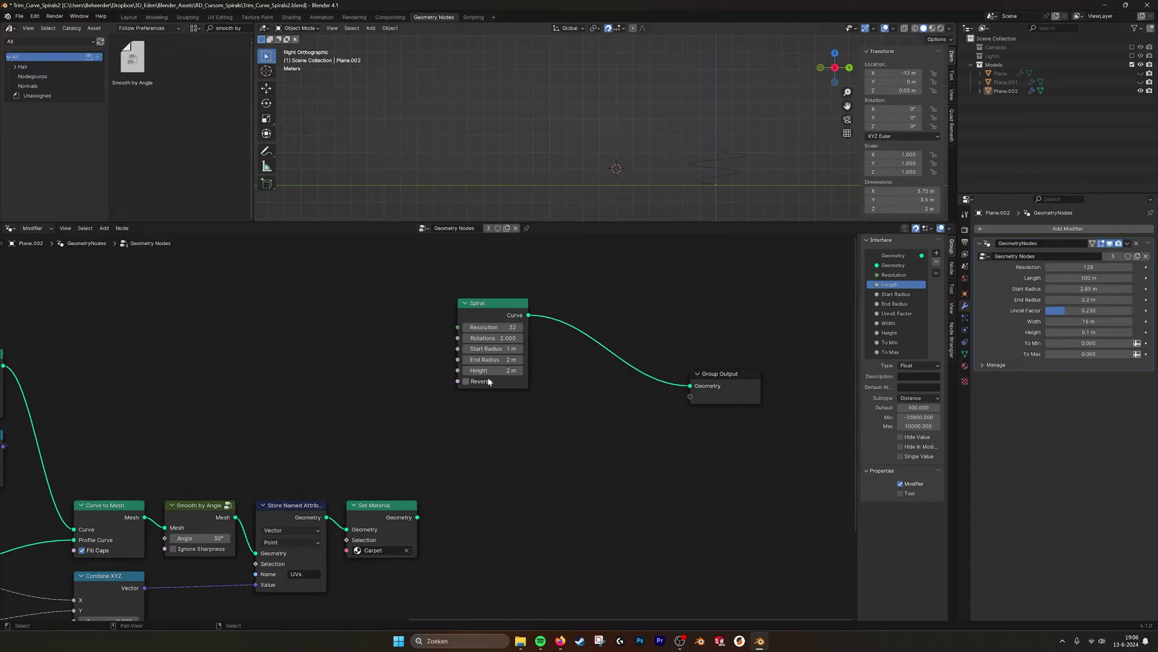
Step: Move the Spiral node farther from the Group Output and set its Height to 0 m
left_click_drag(498, 311, 377, 306)
double_click(443, 370)
type("0")
key("Return")
Step: Insert a Transform Geometry node between Spiral and Group Output and set its Y rotation to 90°
key("shift+a")
left_click(522, 282)
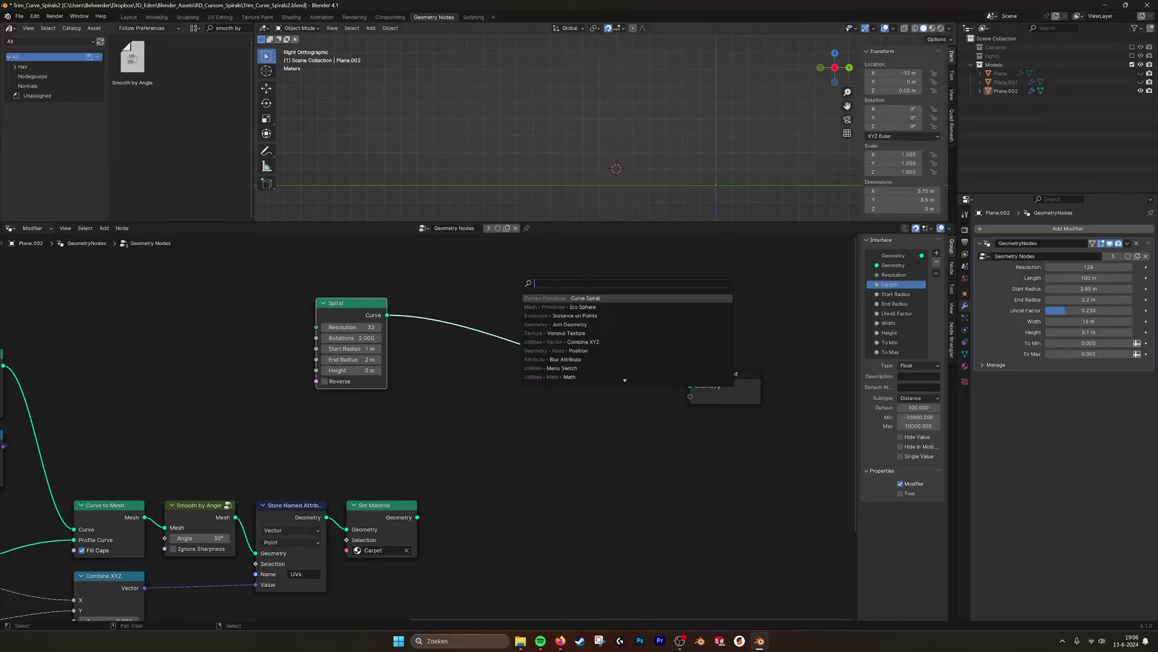
type("geo tra")
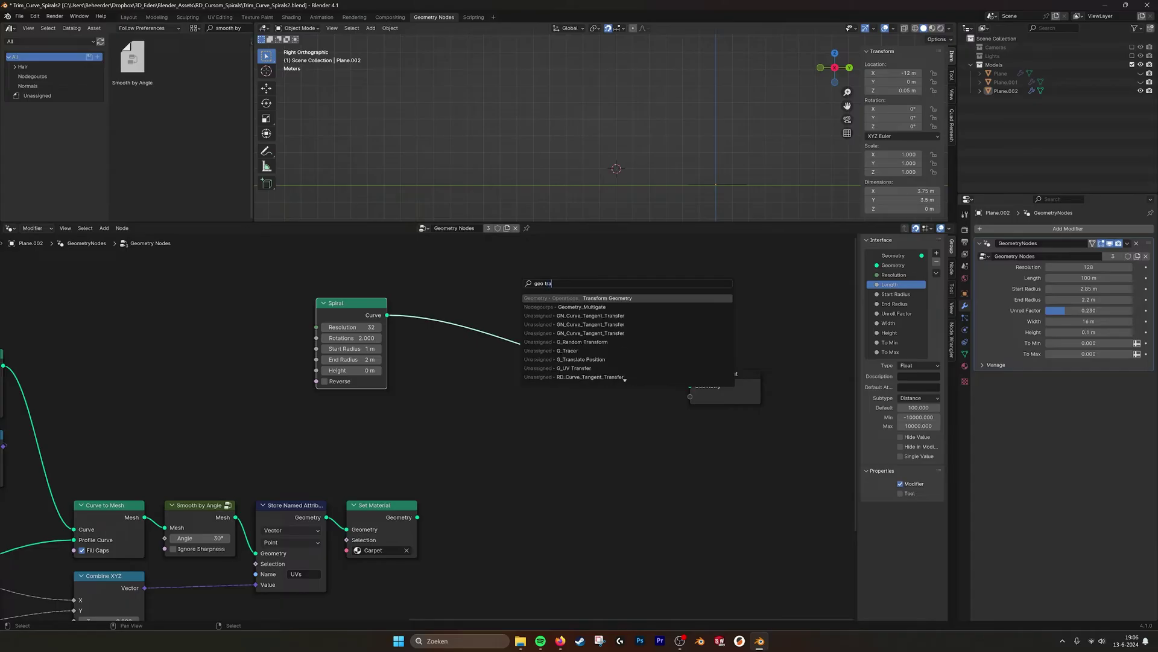
key("Return")
left_click(554, 352)
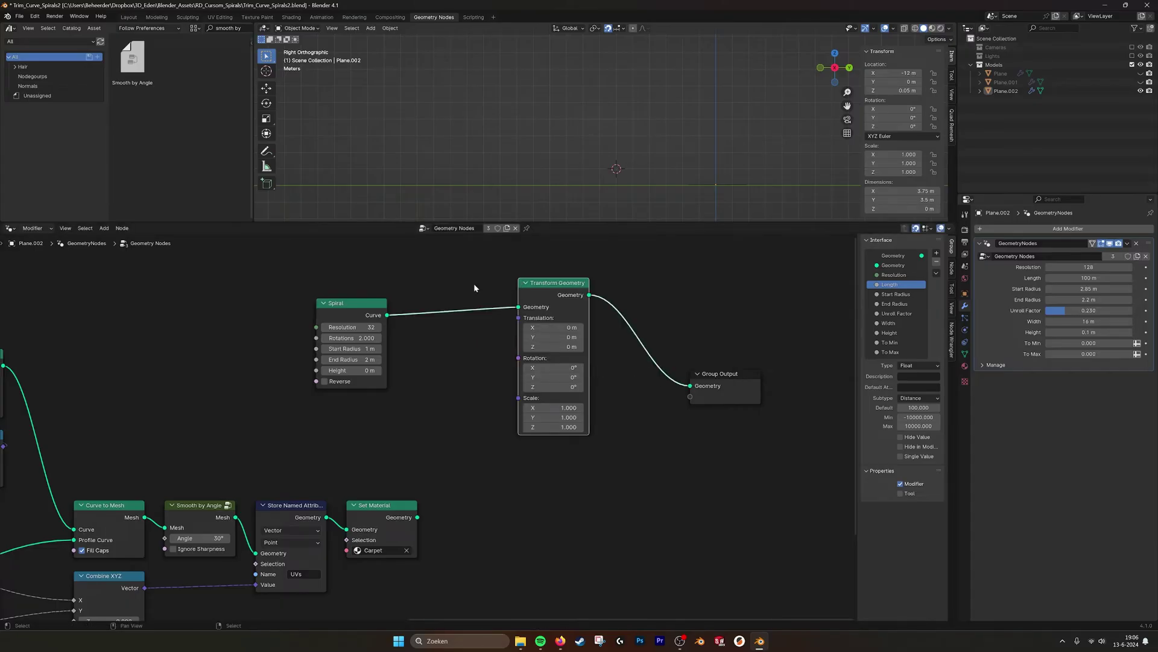
left_click_drag(555, 378, 579, 378)
key("Return")
Step: Arrange Transform Geometry beside the Spiral node and line up the Group Output with them
left_click_drag(562, 276, 529, 306)
left_click_drag(547, 287, 436, 307)
left_click(614, 305)
middle_click_drag(770, 369, 693, 344)
scroll(694, 344, "down", 1)
left_click_drag(634, 356, 615, 290)
Step: Set the Spiral node to 3.5 rotations, a 1.5 m start radius and a 2.3 m end radius
middle_click_drag(728, 161, 665, 122, "shift")
left_click(672, 144)
scroll(672, 145, "up", 4)
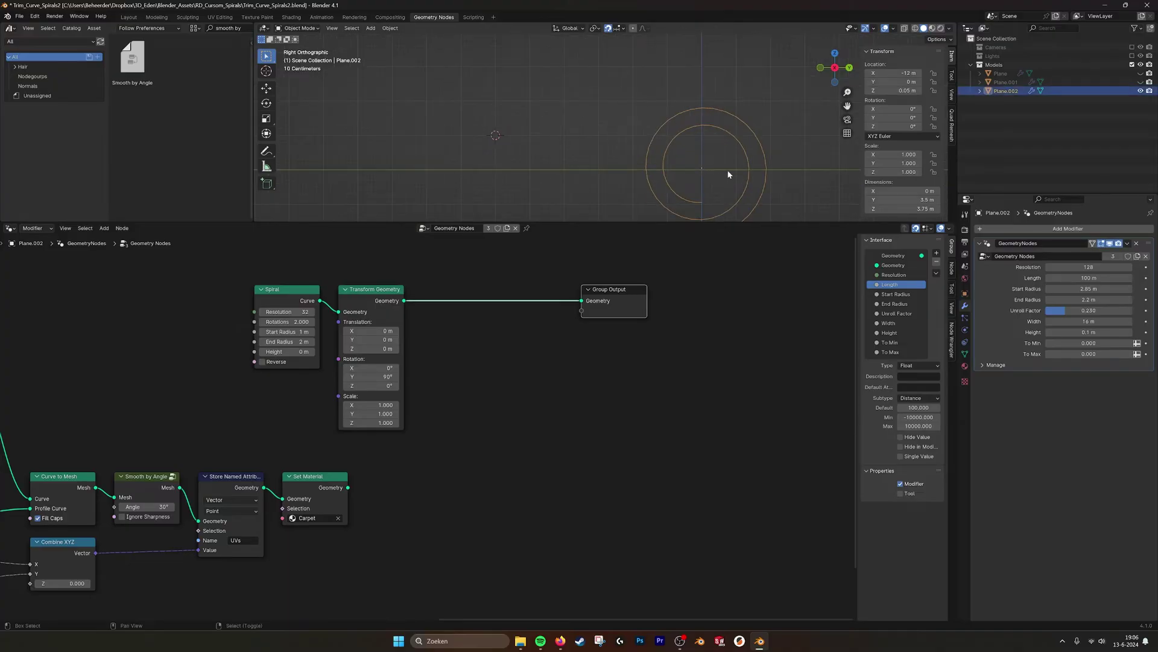
middle_click_drag(729, 173, 646, 134, "shift")
left_click_drag(283, 322, 296, 342)
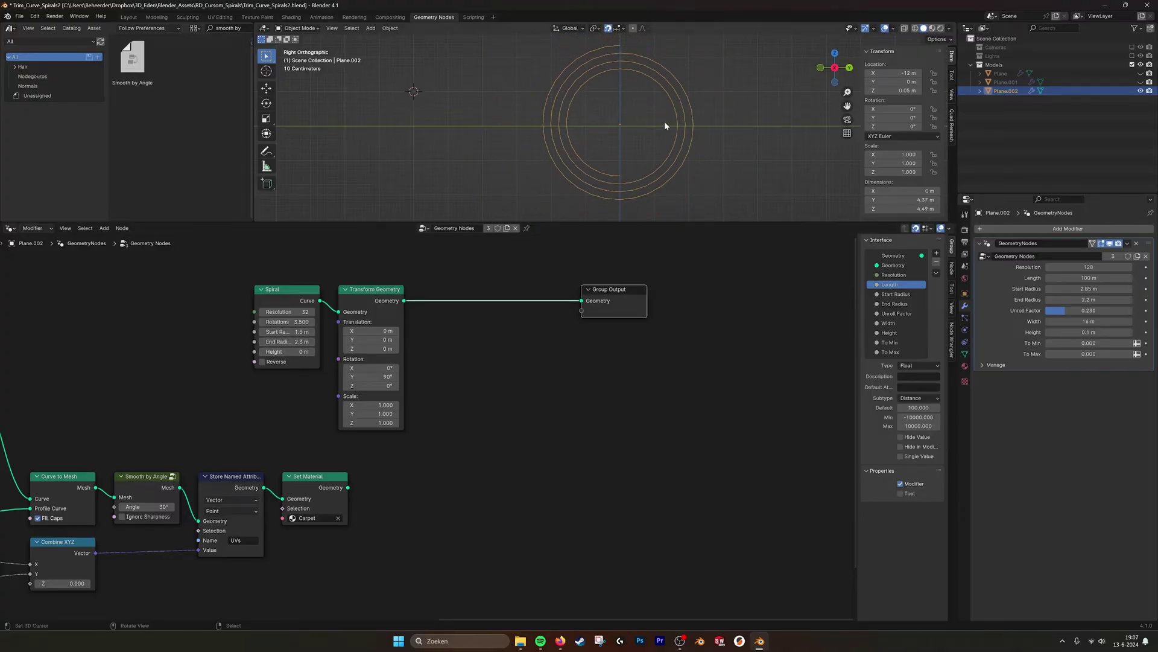
Step: Try out a different Height on the Spiral node, undo it and return to the right orthographic view
mouse_move(592, 162)
middle_mouse_down()
mouse_move(662, 161)
mouse_move(599, 162)
middle_mouse_up()
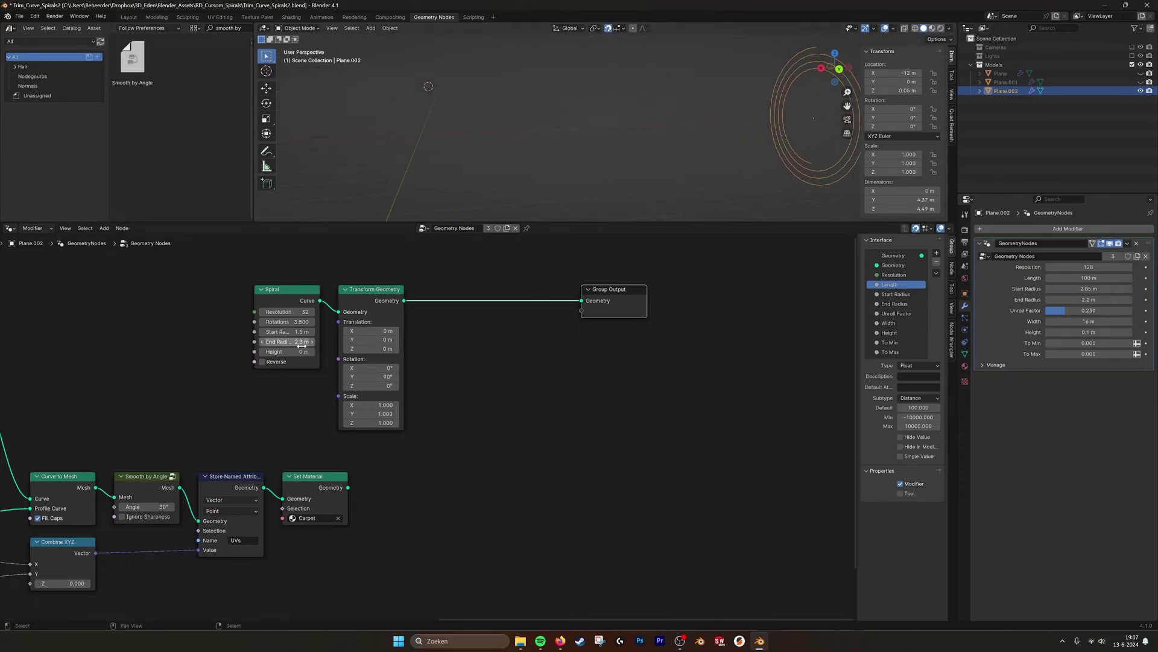
left_click_drag(301, 351, 329, 351)
key("ctrl+z")
middle_click_drag(694, 173, 668, 195, "alt")
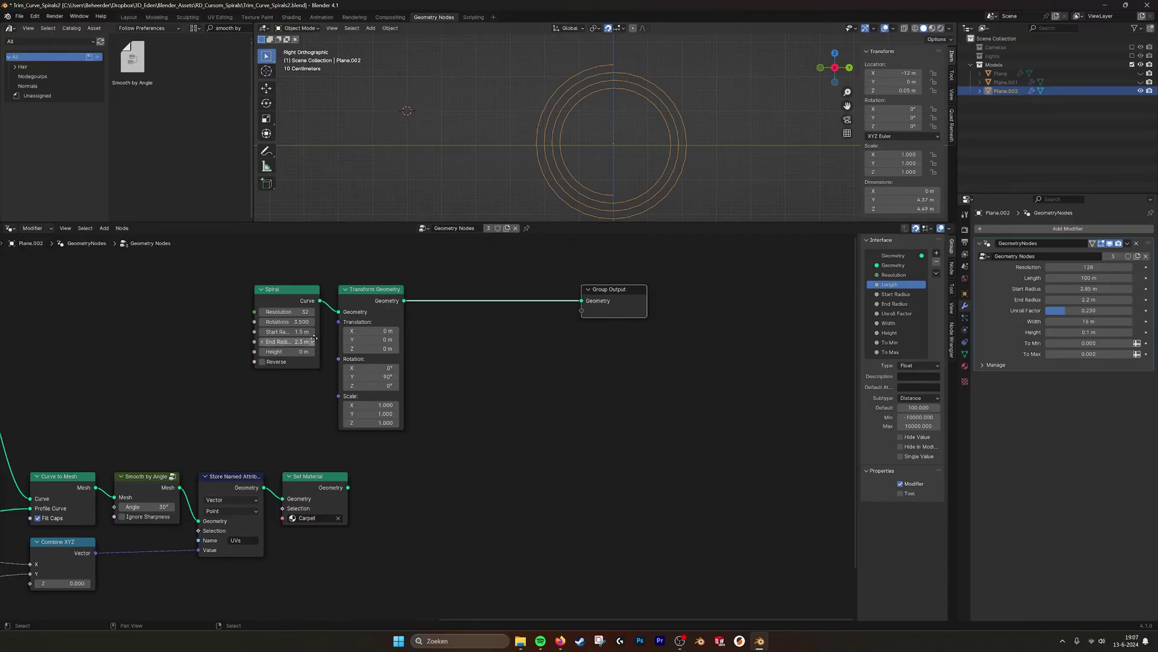
middle_click_drag(313, 338, 326, 333)
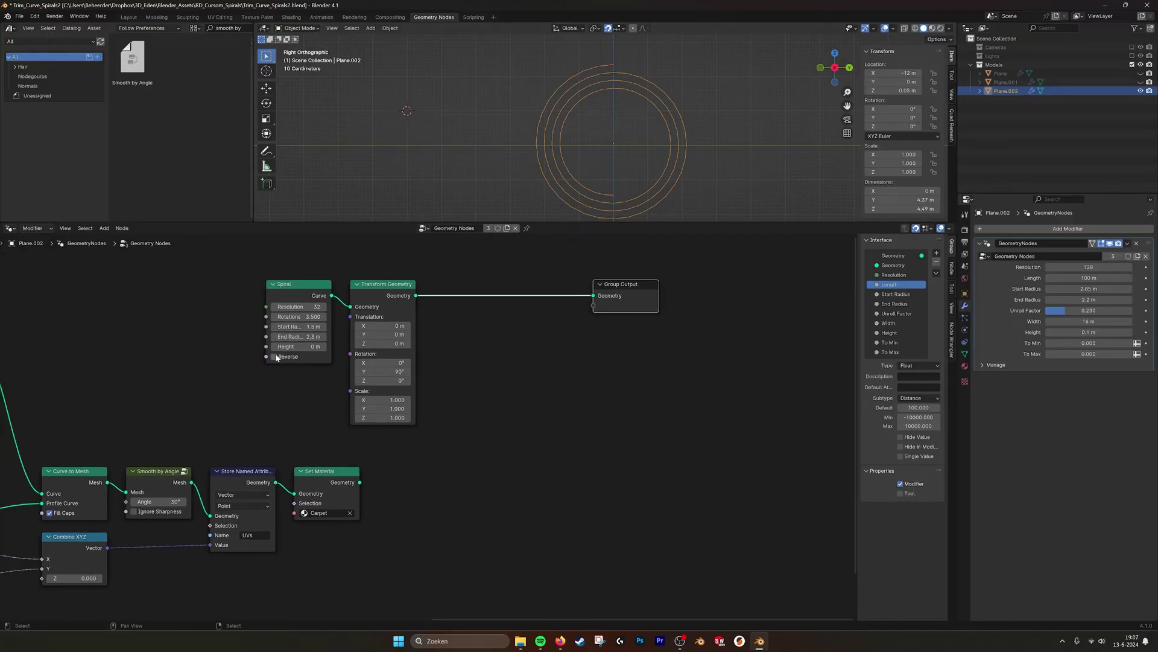
Step: Toggle the Spiral node's Reverse option on and off again and set its start radius to 0.9 m
left_click(274, 356)
left_click(274, 356)
mouse_move(296, 327)
left_mouse_down()
mouse_move(316, 326)
mouse_move(284, 327)
left_mouse_up()
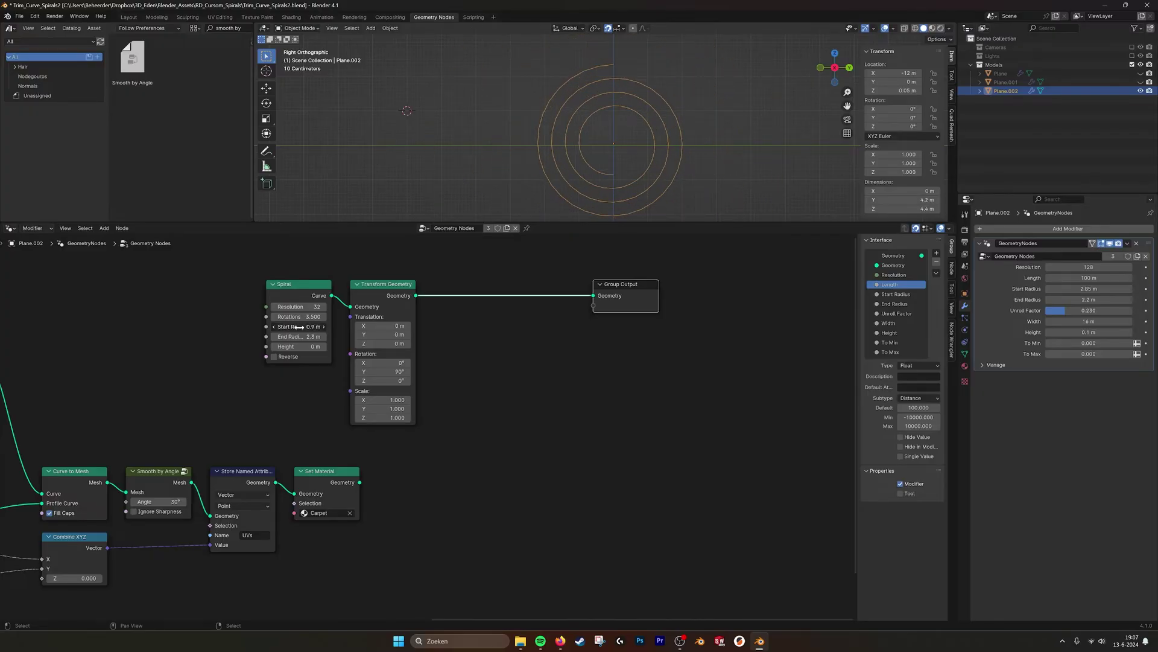
Step: Make room before the Group Output and insert an Extrude Mesh node between Transform Geometry and Group Output
middle_click_drag(453, 310, 396, 343)
left_click_drag(574, 315, 771, 313)
key("shift+a")
left_click(558, 271)
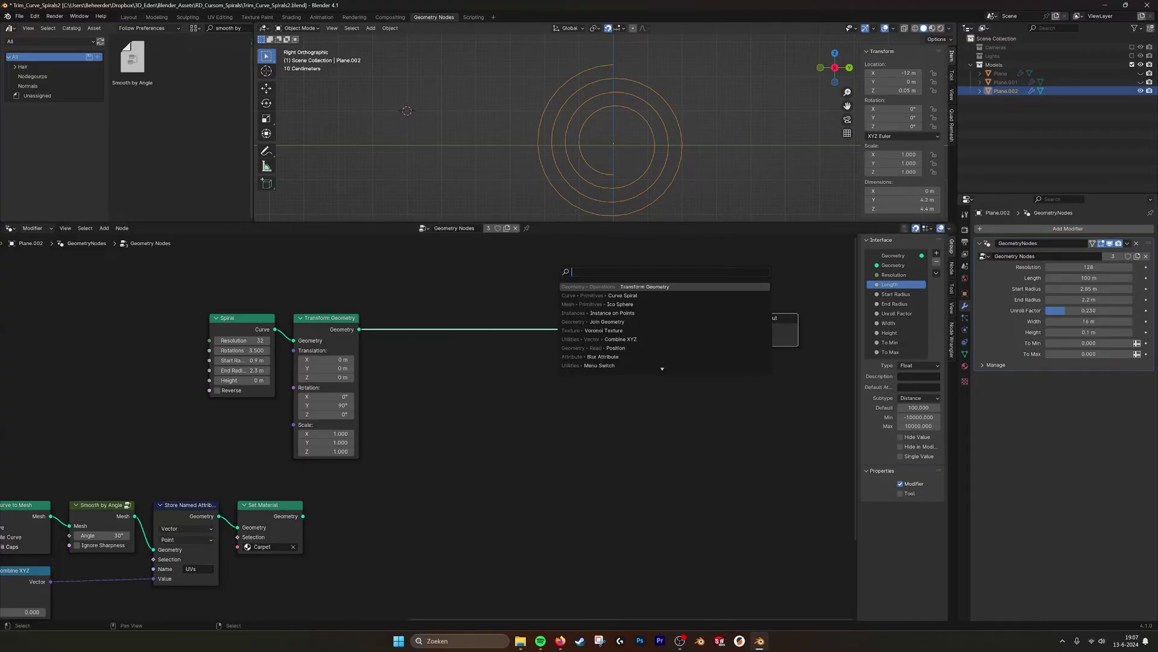
type("extrude")
key("Return")
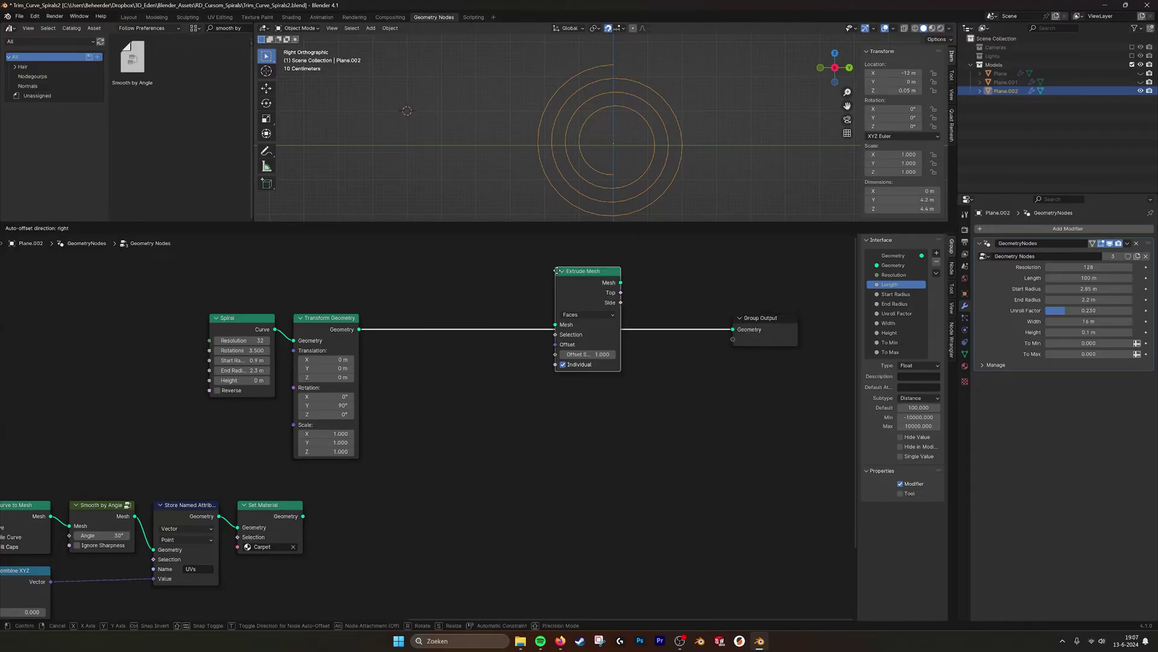
left_click(537, 308)
Step: Insert a Curve to Mesh node between Transform Geometry and Extrude Mesh
key("shift+a")
key("space")
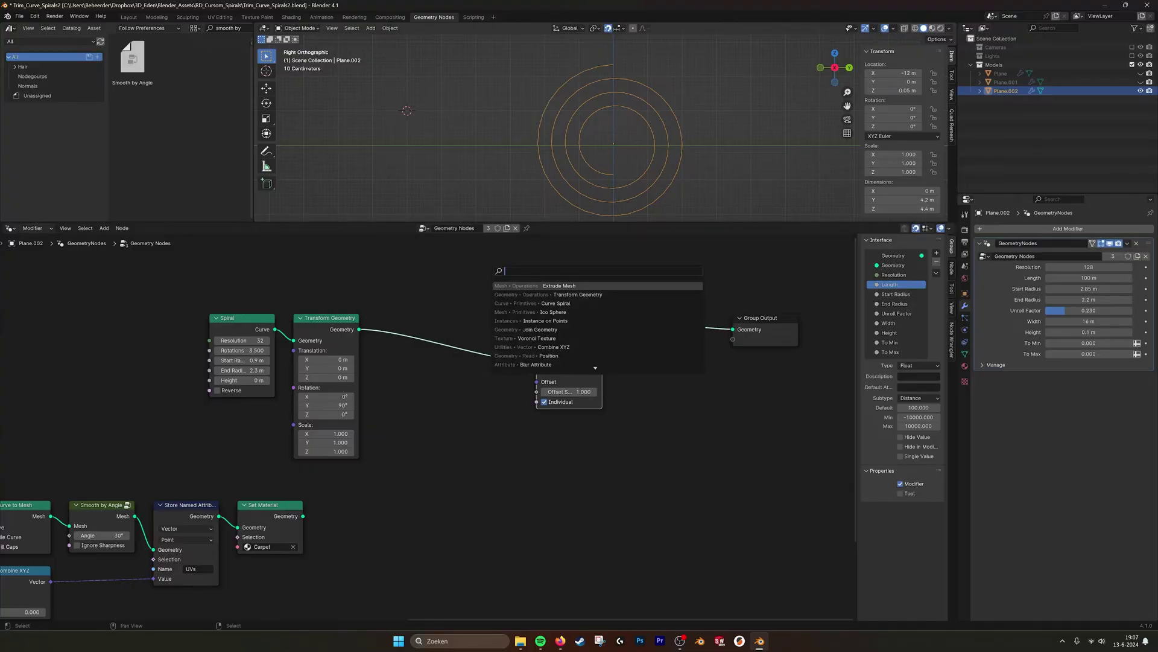
type("curve to mesh")
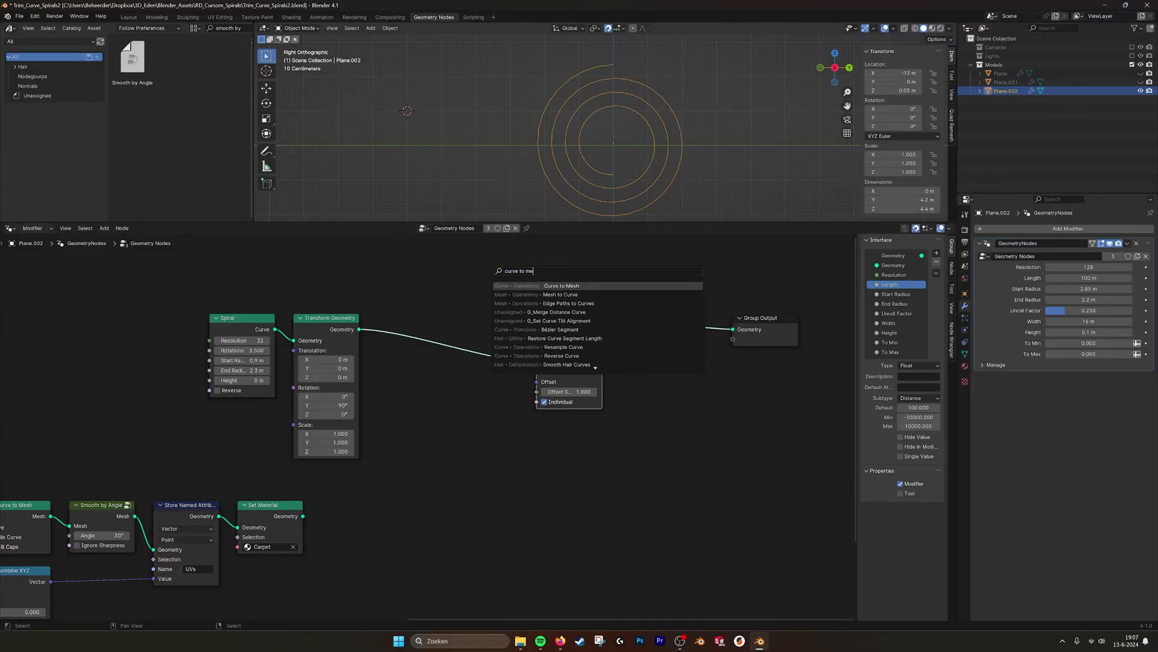
key("Return")
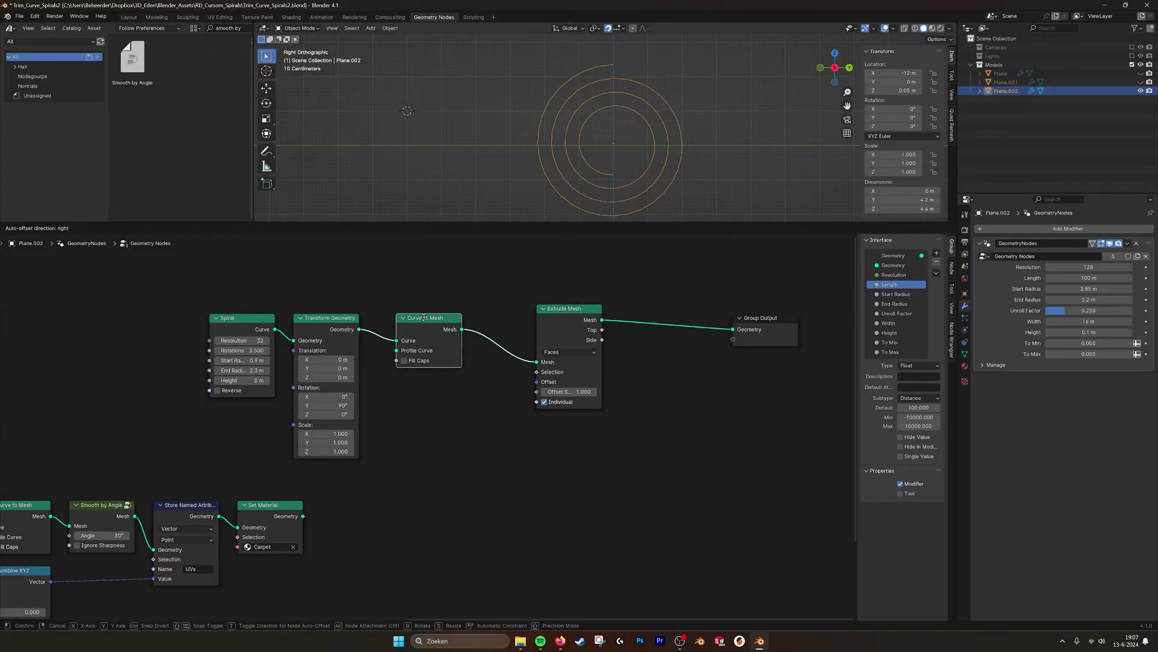
left_click(379, 316)
Step: Reposition the Extrude Mesh node and set its mode to Vertices
left_click_drag(584, 320, 537, 347)
left_click(522, 380)
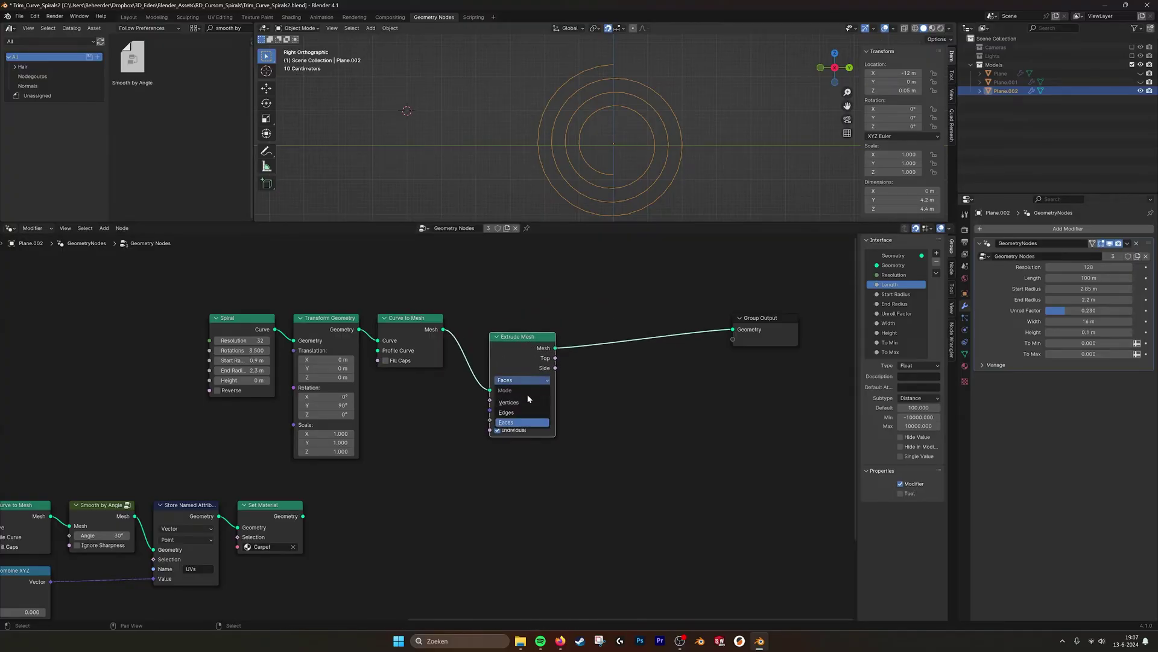
left_click(527, 402)
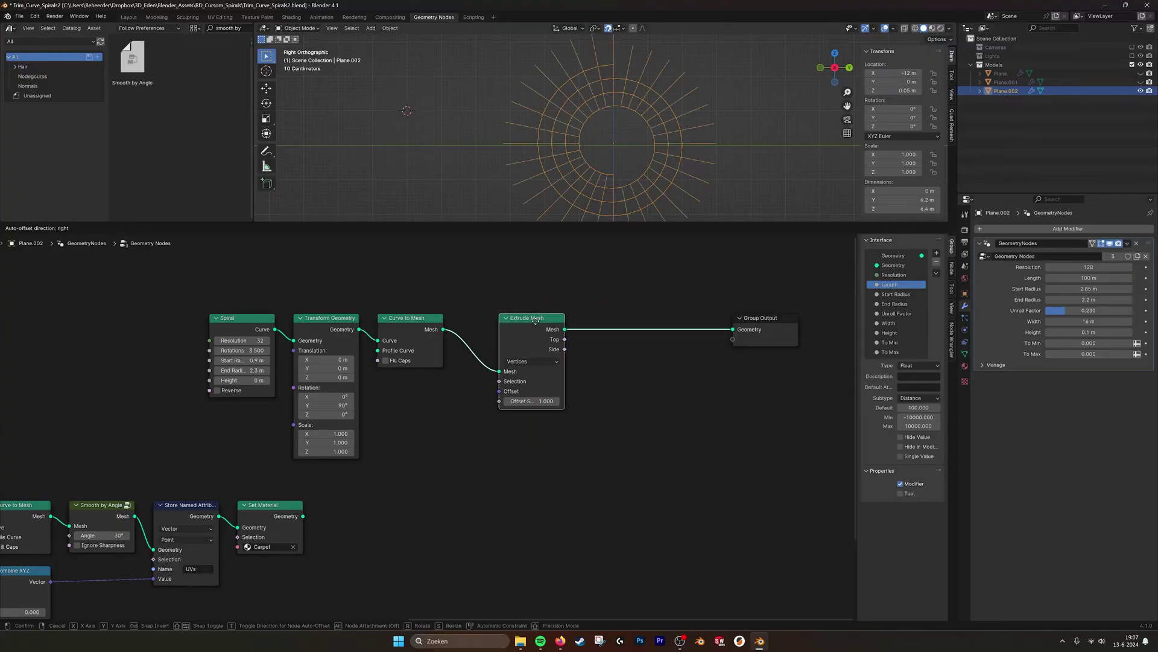
Step: Add an Index node below Curve to Mesh and move Extrude Mesh further along to widen the gap between the two mesh nodes
key("shift+a")
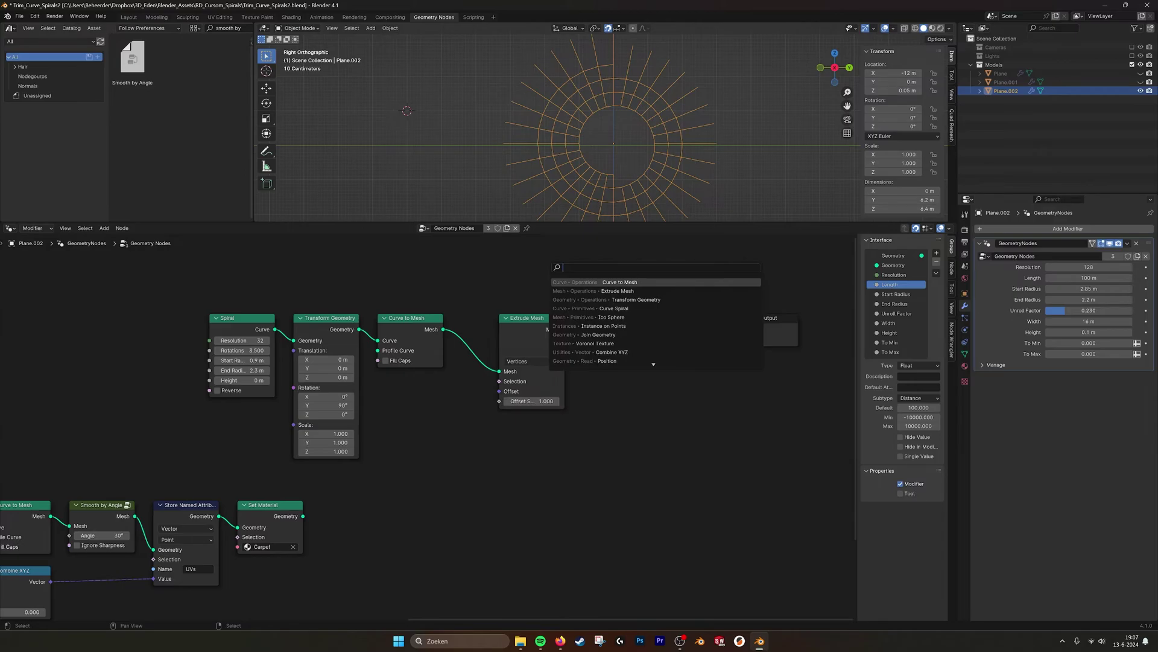
type("index")
key("Return")
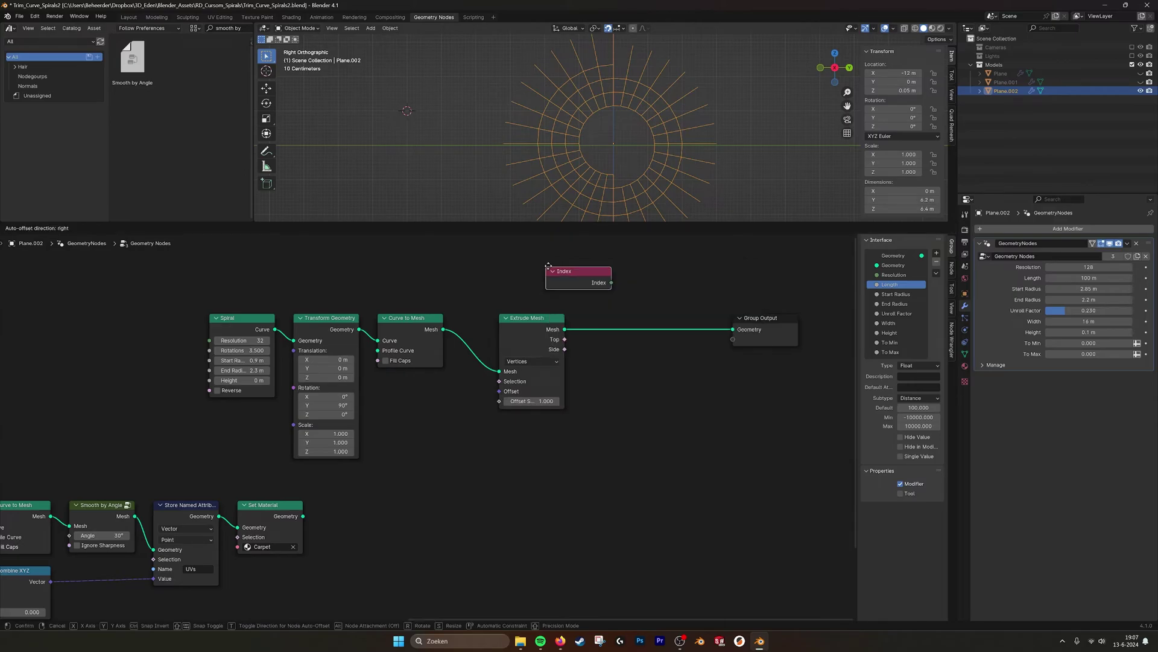
left_click(380, 398)
left_click_drag(409, 296, 498, 350)
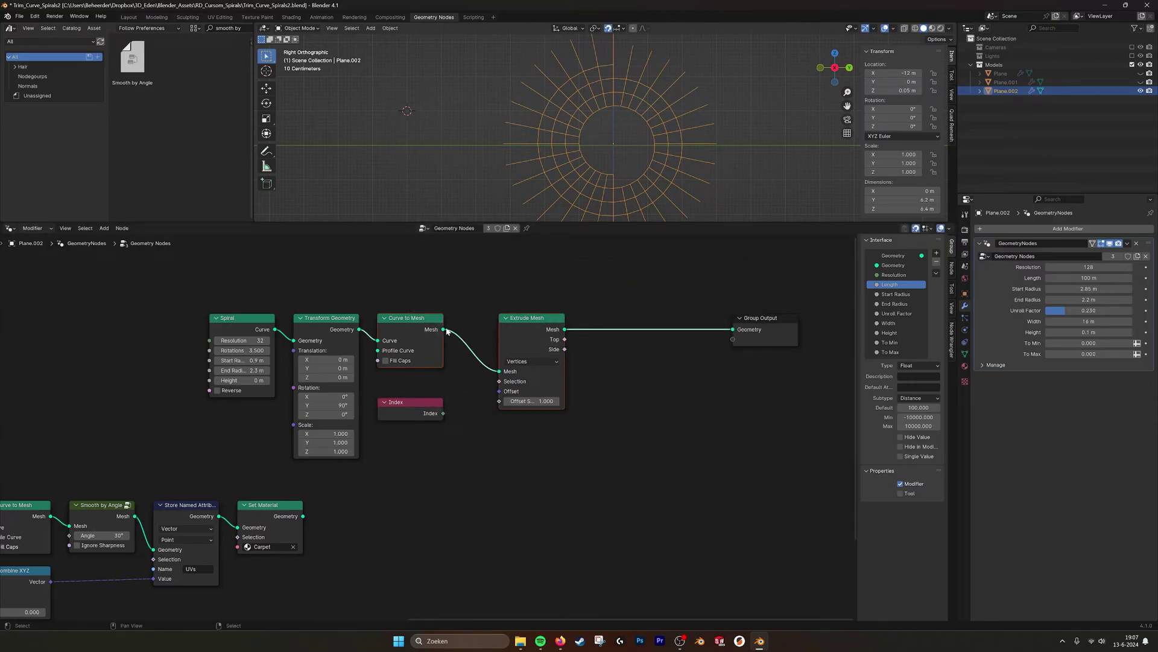
key("g")
left_click(559, 331)
left_click_drag(515, 316, 411, 315)
Step: Compare the Index with integer 0 using an Equal node and connect the result to Extrude Mesh's Selection
left_click_drag(415, 397, 546, 425)
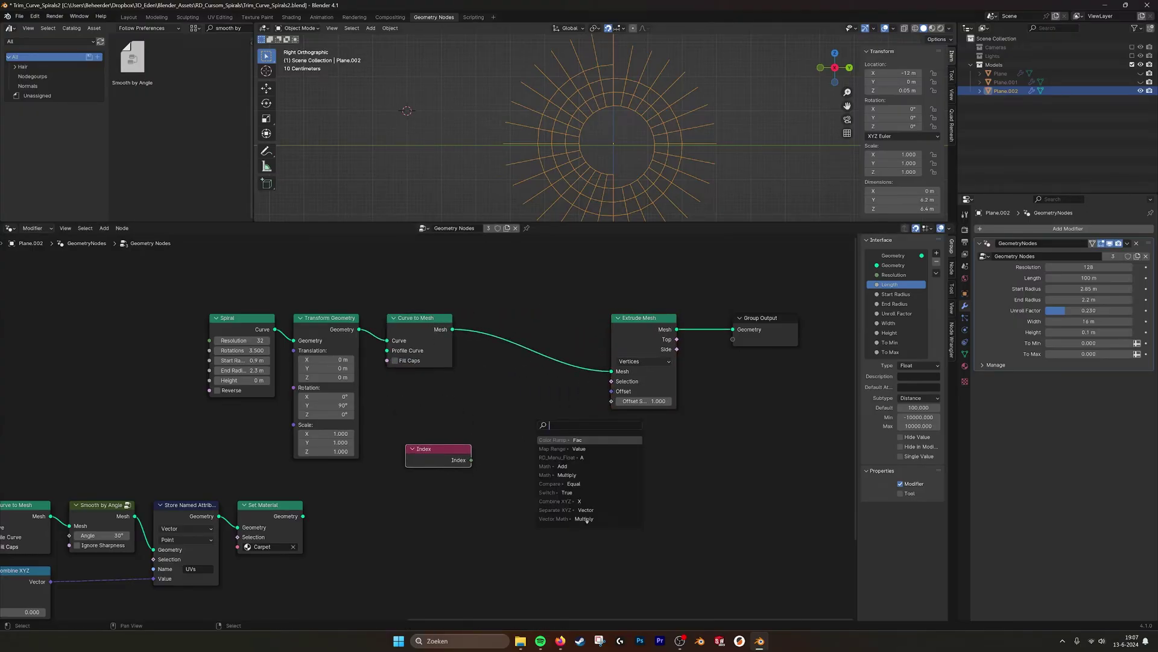
type("compar")
key("Return")
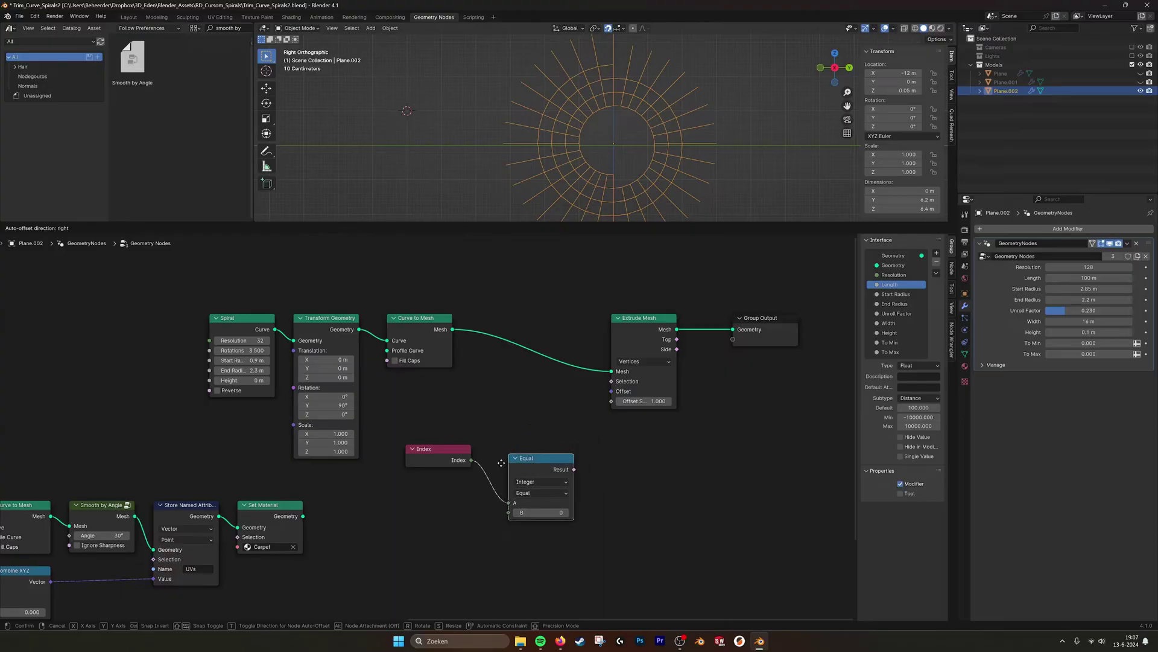
left_click(508, 440)
left_click_drag(573, 441, 611, 381)
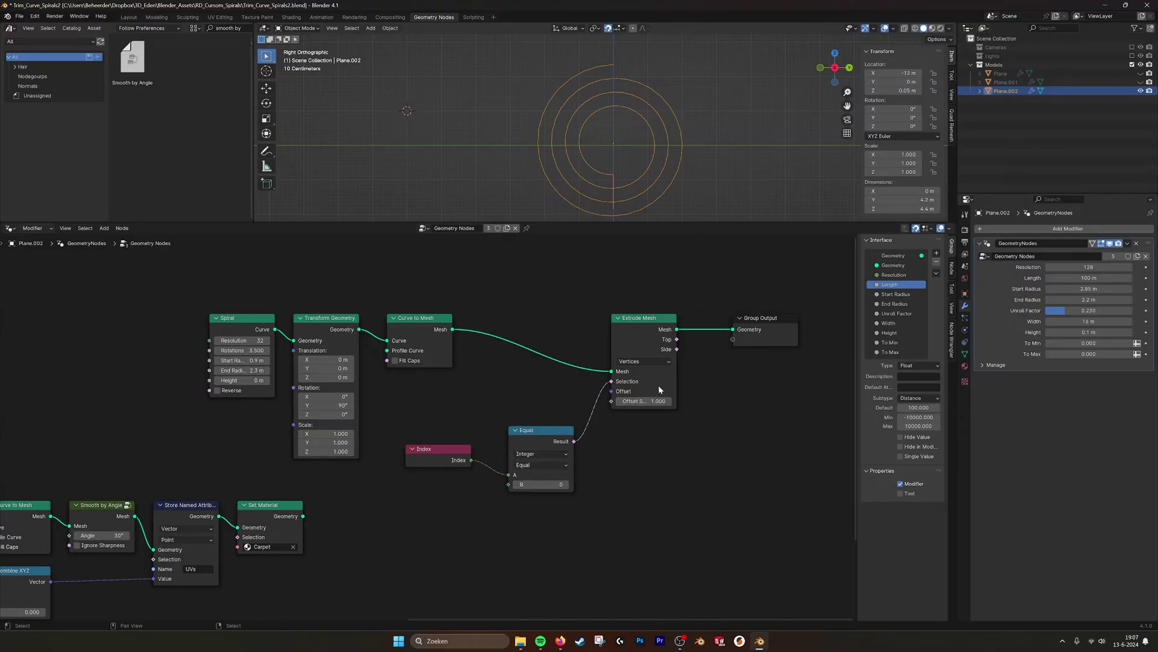
left_click_drag(541, 484, 570, 484)
left_click_drag(472, 455, 491, 446)
Step: Add a Combine XYZ node with Y at 0.960 and connect its vector to Extrude Mesh's Offset
key("shift+a")
left_click(645, 429)
type("combi")
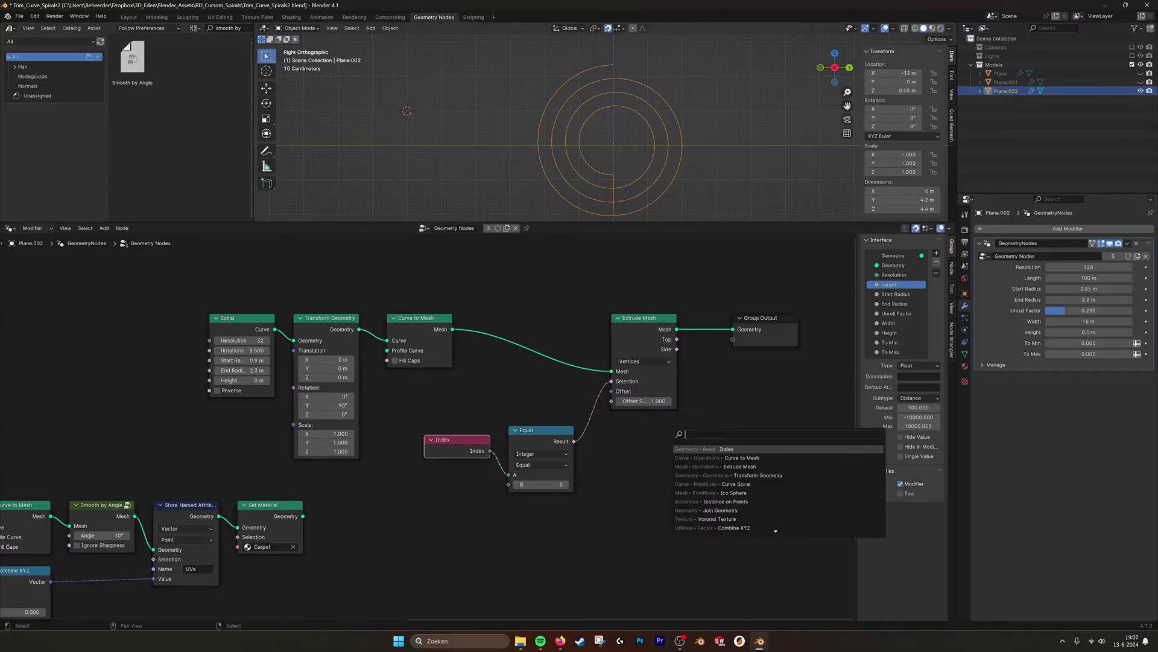
key("Return")
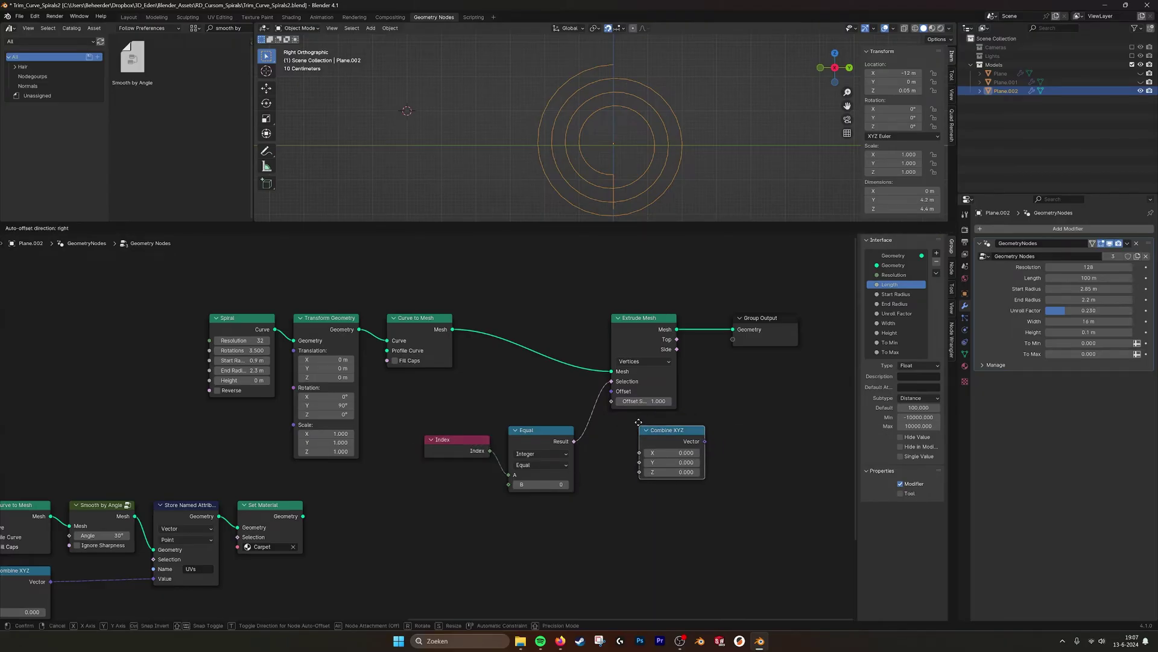
left_click(677, 436)
left_click_drag(677, 432, 611, 391)
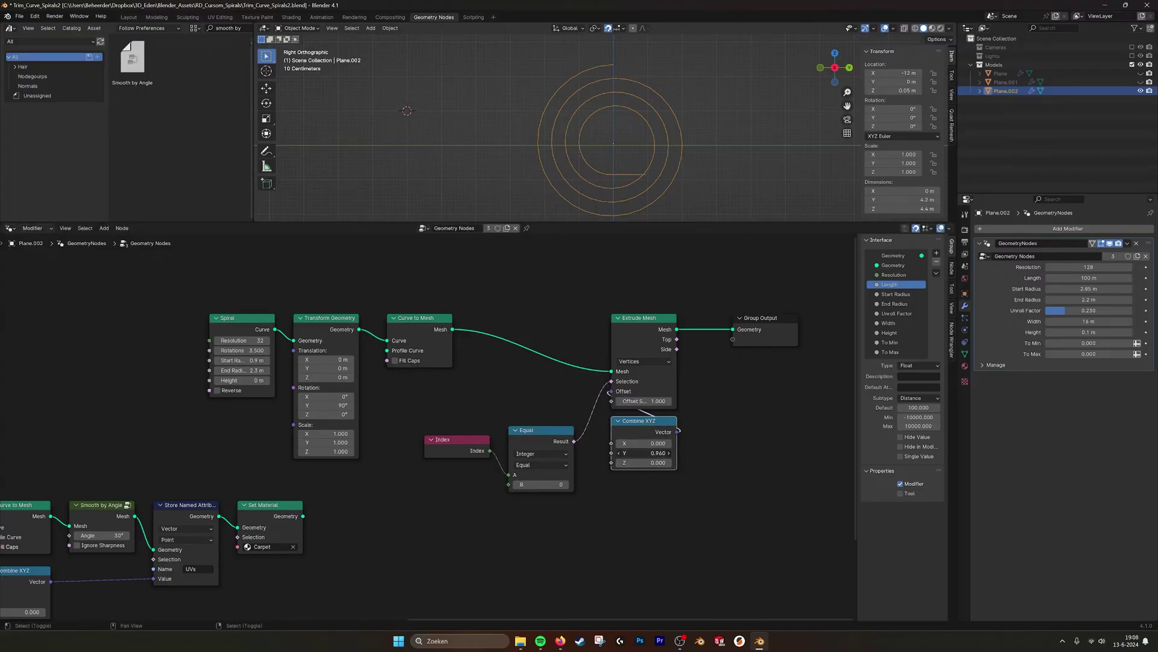
left_click(511, 414)
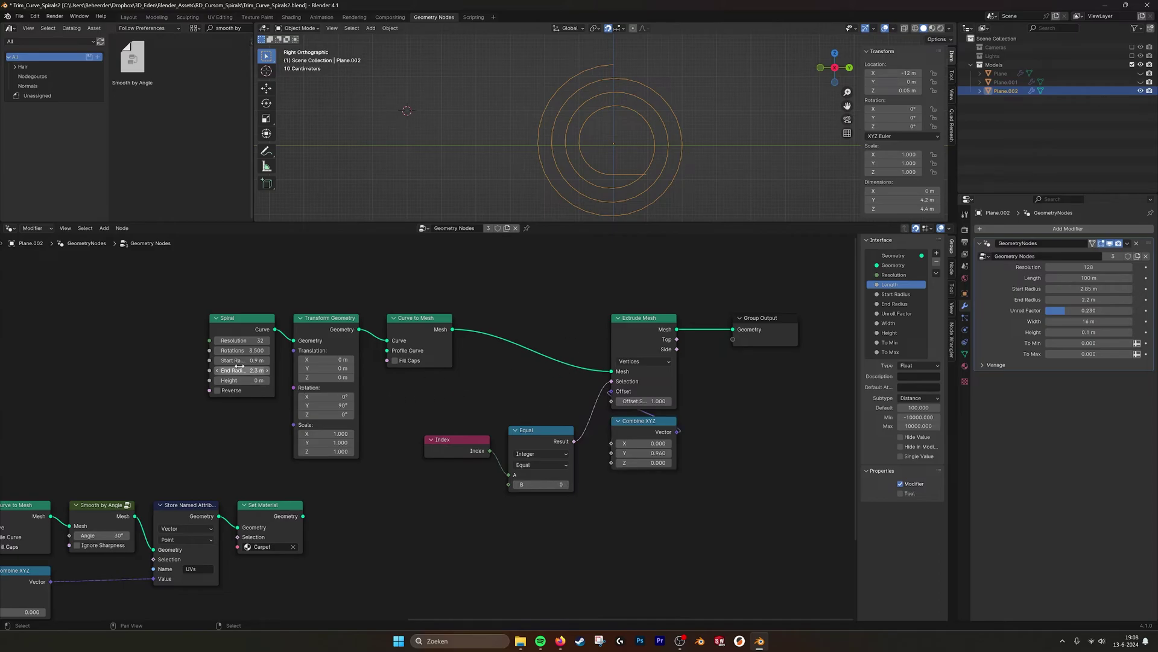
Step: Set the Spiral node's start radius to 1.56 m and its end radius to 0.38 m
left_click_drag(241, 360, 175, 369, "shift")
middle_click_drag(702, 353, 625, 352)
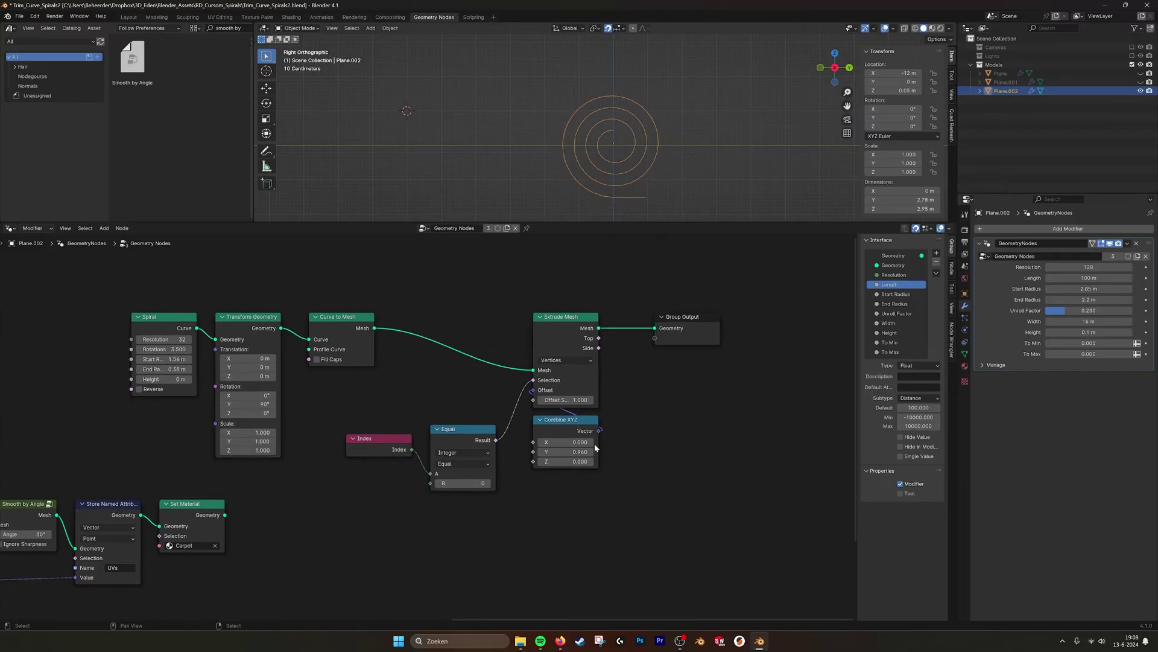
Step: Lengthen the extruded tail by trying Extrude Mesh offset scales of 10.75 and 20, and settle on 12
left_click_drag(564, 400, 754, 400, "shift")
left_click_drag(612, 400, 682, 400)
scroll(706, 160, "down", 5)
scroll(705, 160, "up", 2)
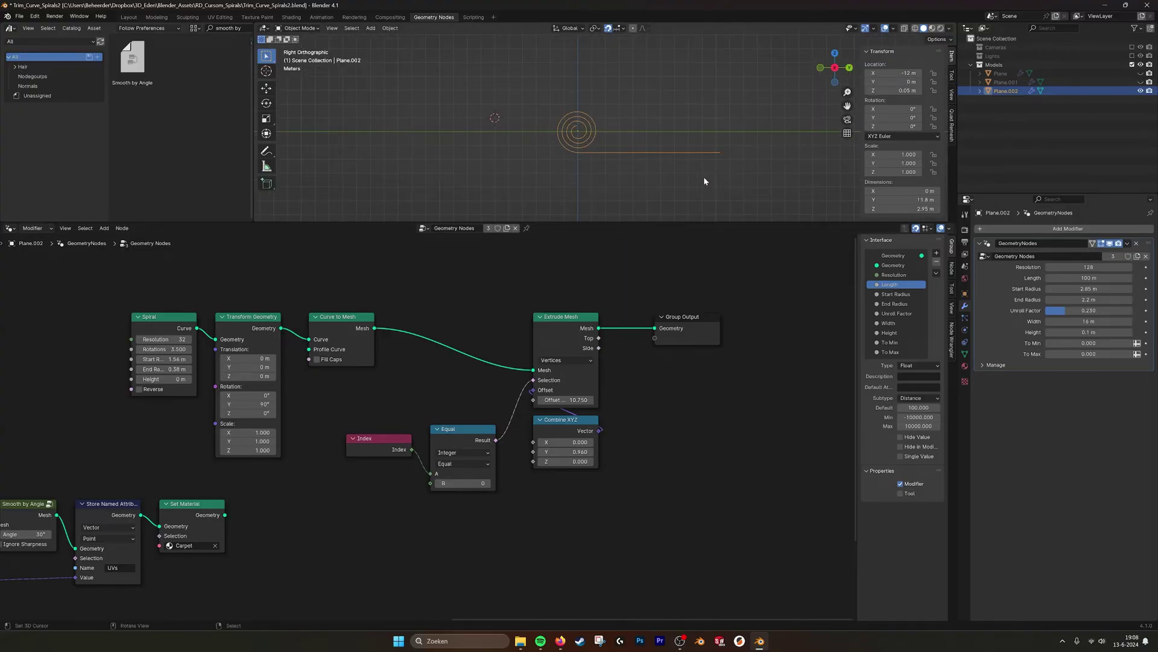
left_click(565, 399)
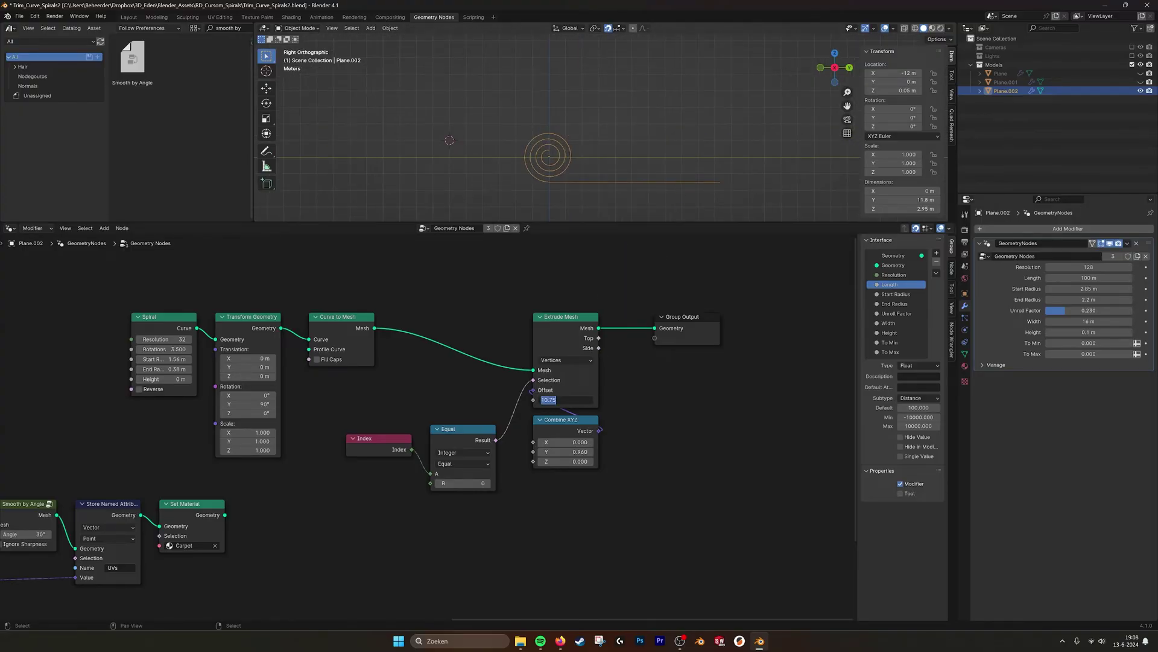
type("20")
key("Return")
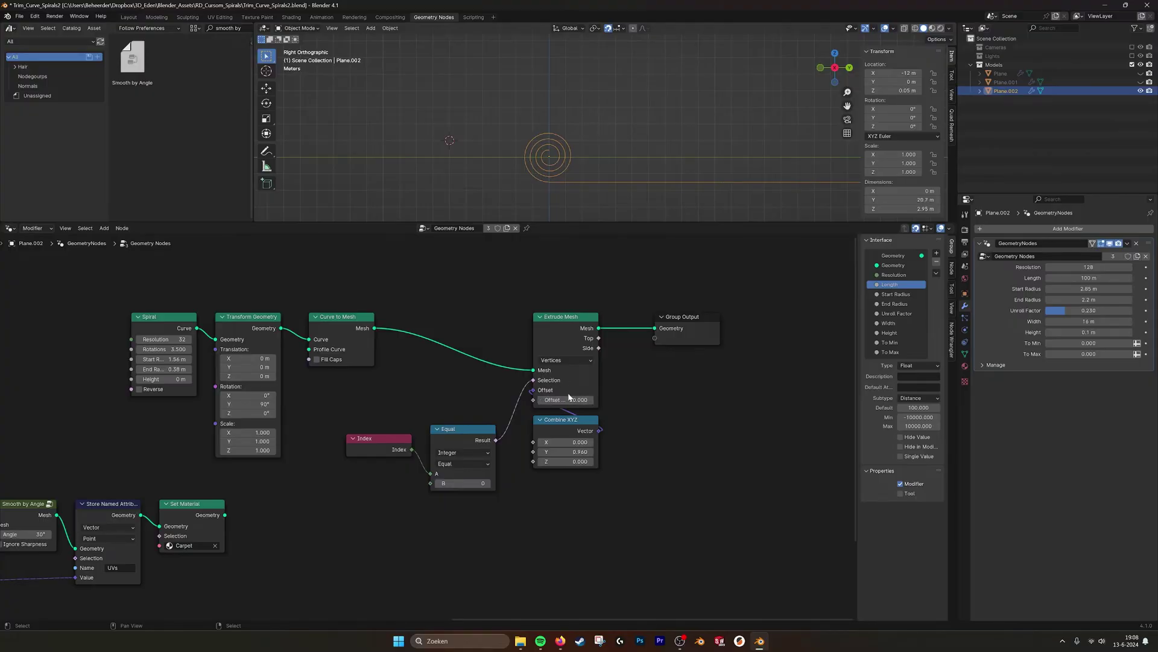
left_click(565, 399)
type("12")
key("Return")
Step: Group the Equal, Index and Combine XYZ nodes compactly around Extrude Mesh beside Curve to Mesh and move the Group Output further away
middle_click_drag(624, 249, 539, 239)
left_click_drag(615, 326, 782, 317)
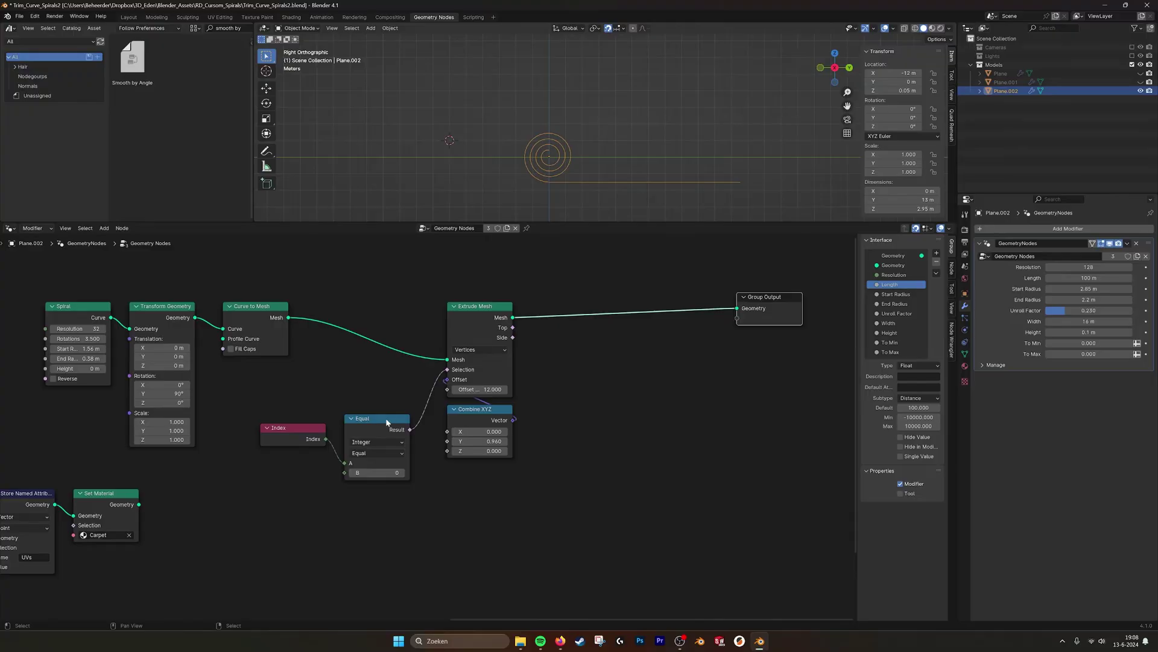
left_click_drag(387, 421, 406, 384)
left_click_drag(306, 427, 409, 454)
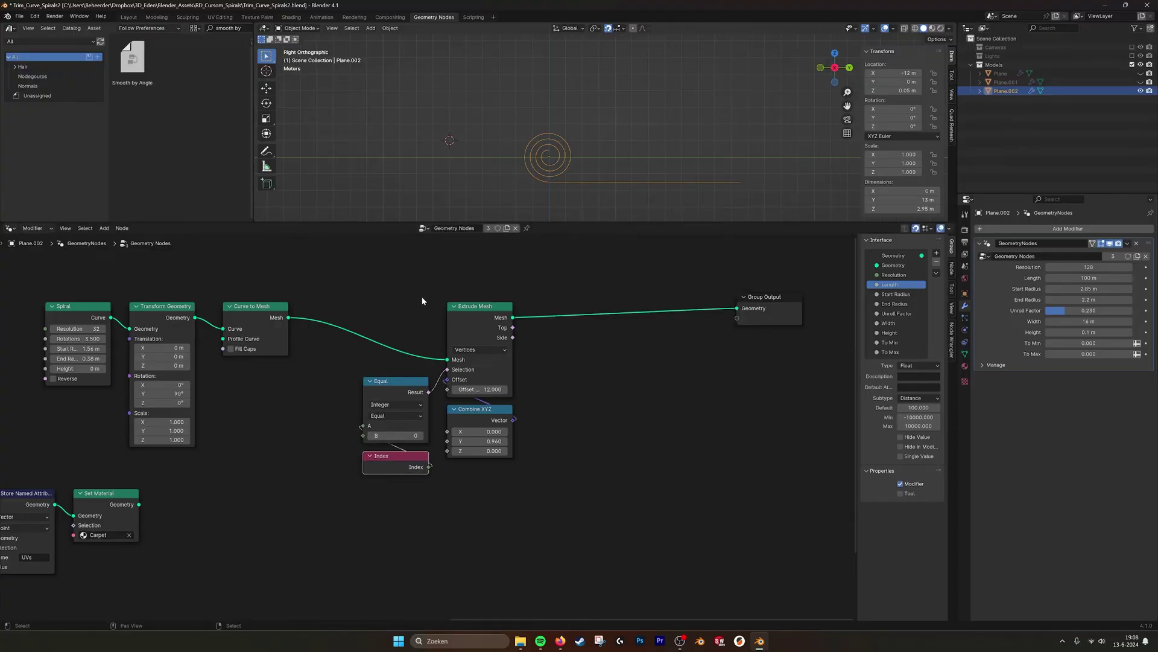
left_click_drag(423, 300, 540, 493)
left_click_drag(490, 313, 387, 313)
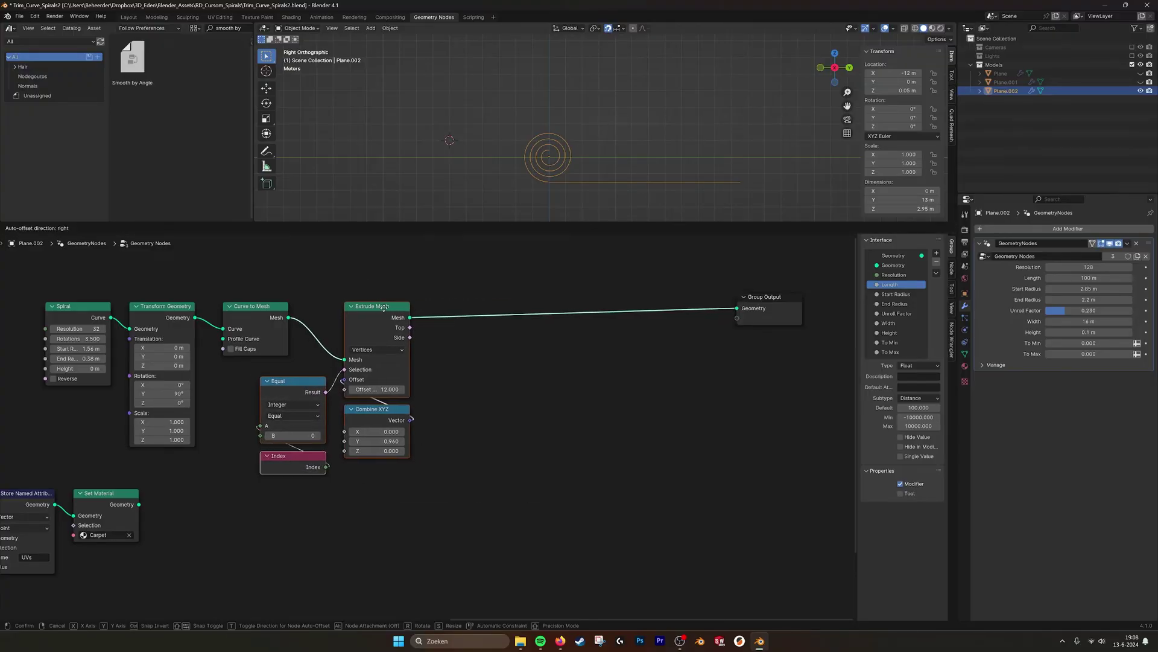
middle_click_drag(559, 238, 537, 270)
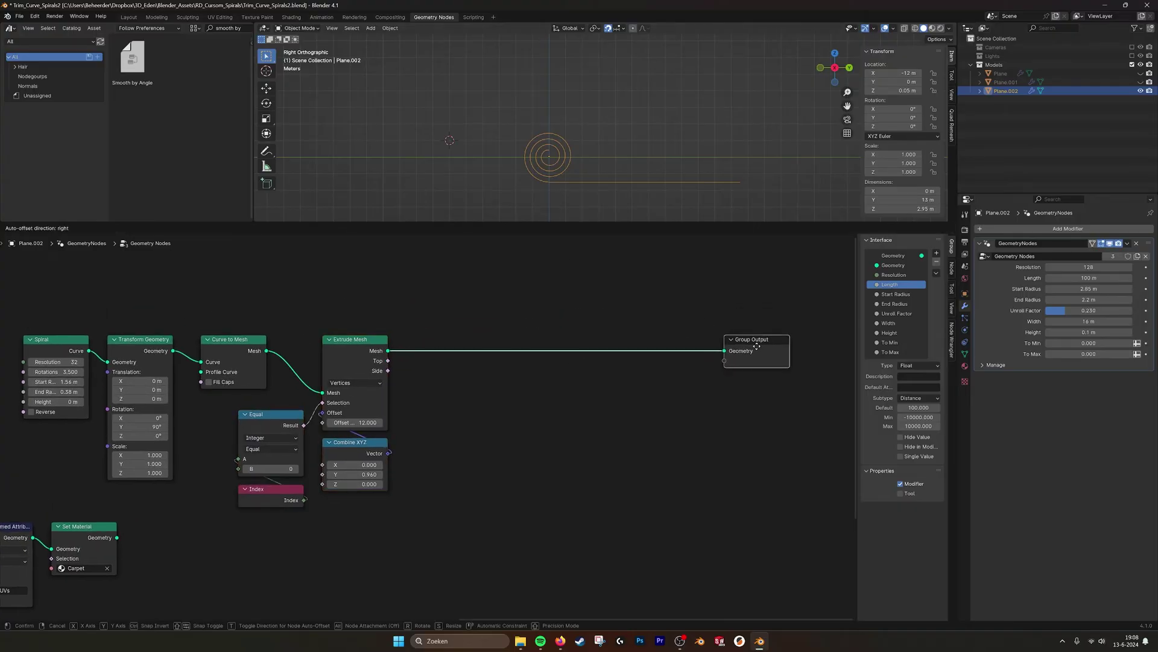
left_click_drag(786, 366, 795, 357)
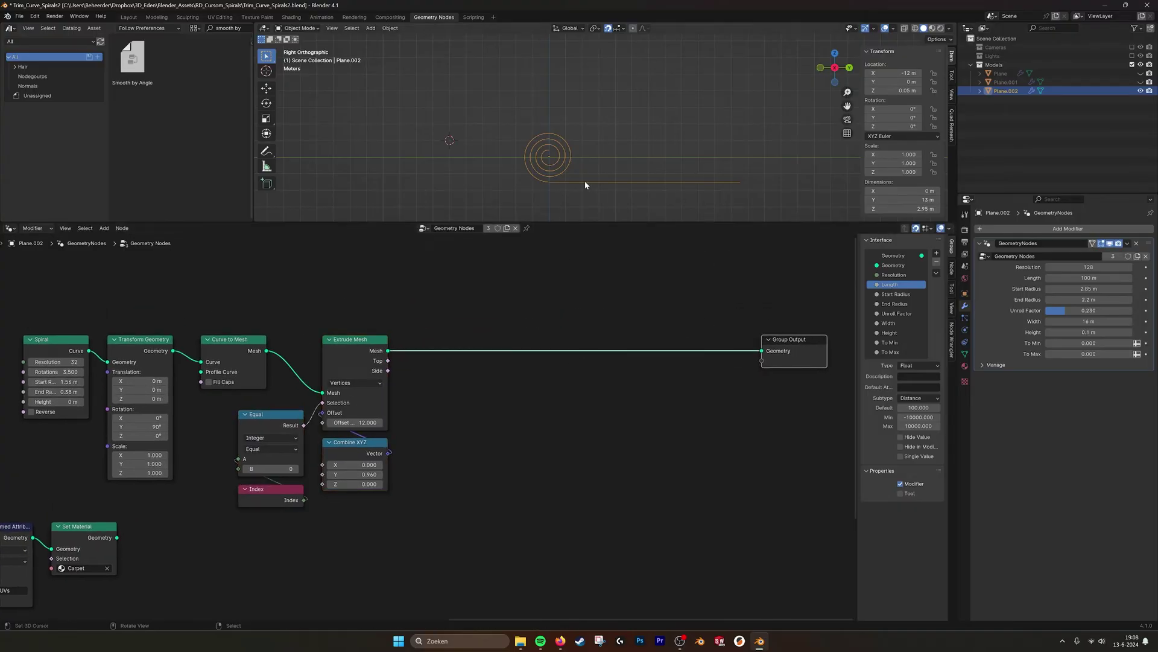
Step: Insert a Mesh to Curve node between Extrude Mesh and Group Output
key("shift+a")
left_click(560, 264)
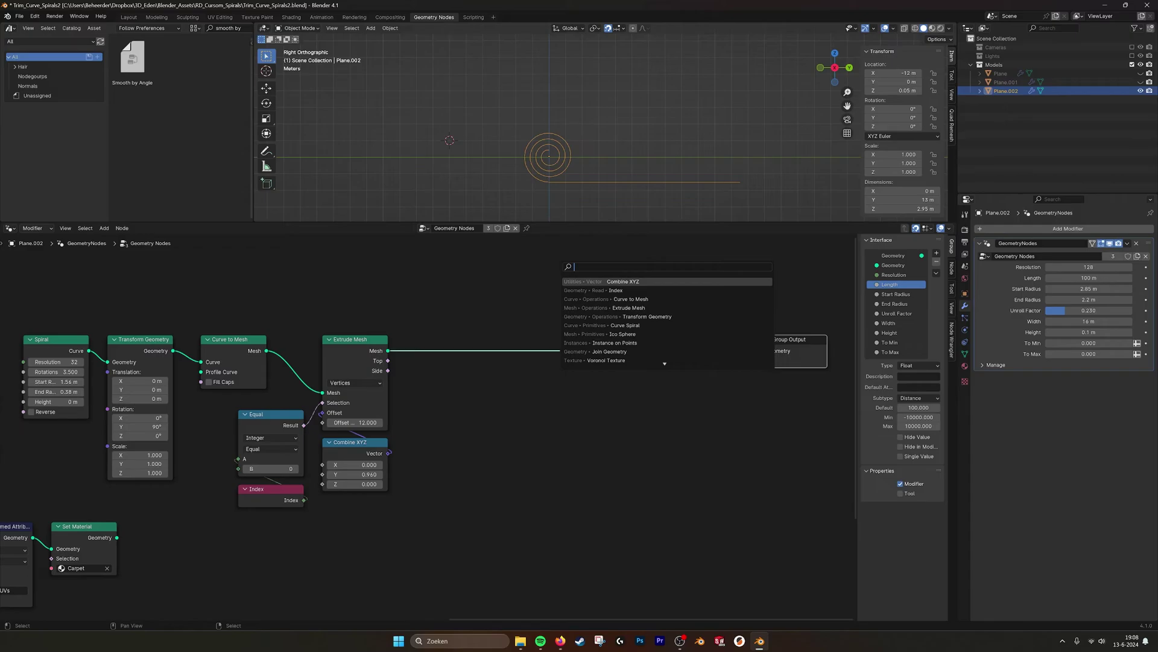
type("mesh to cu")
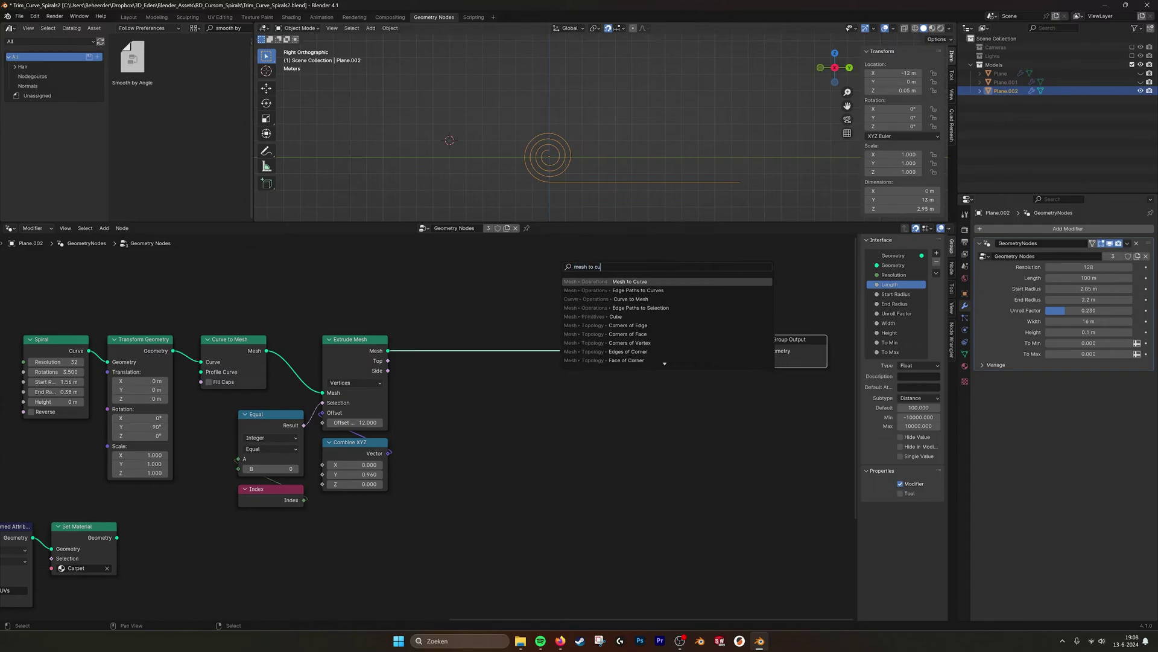
key("Return")
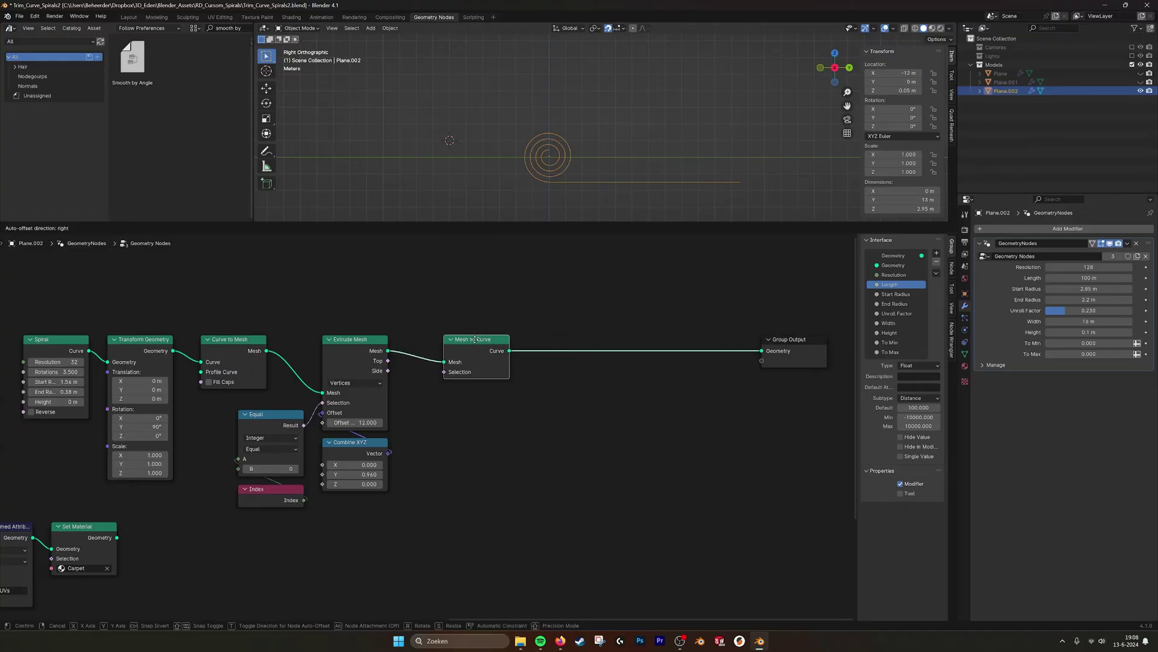
left_click(457, 341)
Step: Insert a Trim Curve node between Mesh to Curve and Group Output
key("shift+a")
type("trim cur")
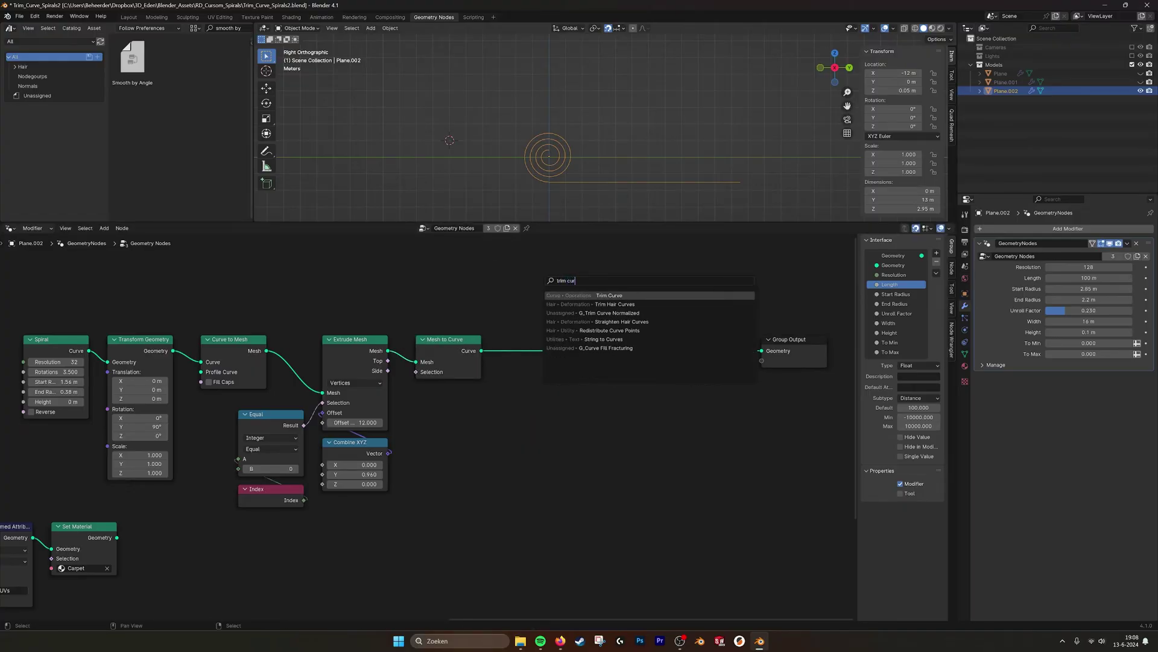
key("Return")
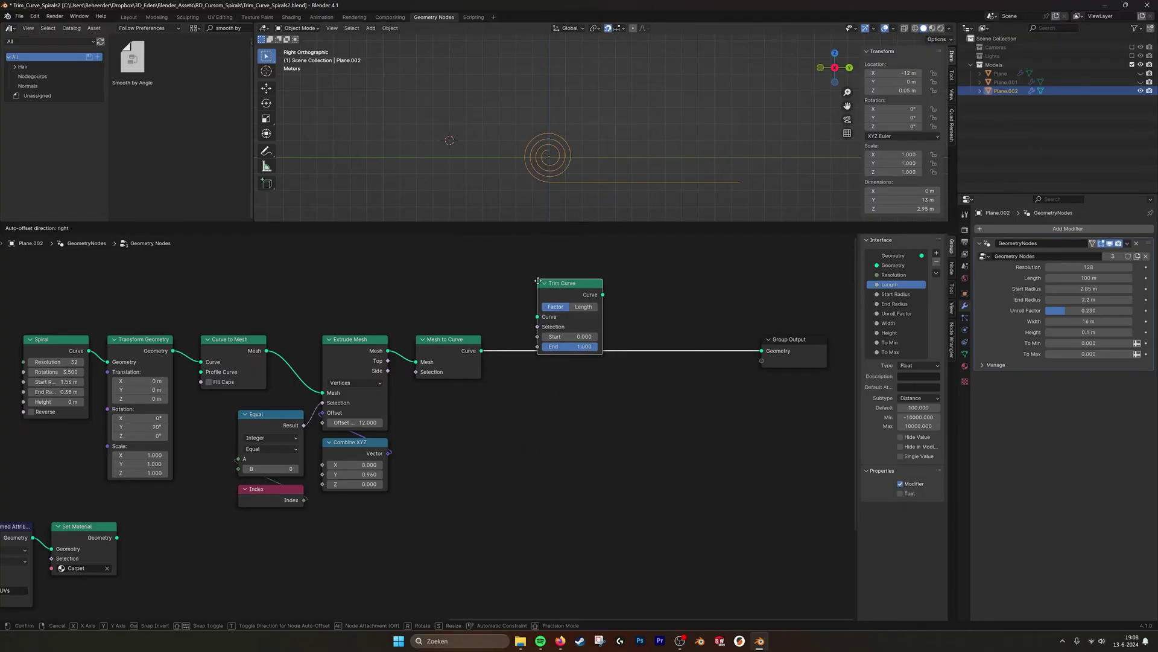
left_click(533, 339)
Step: Switch the Trim Curve node to Length mode and set its End to 33.5 m
scroll(621, 165, "up", 3)
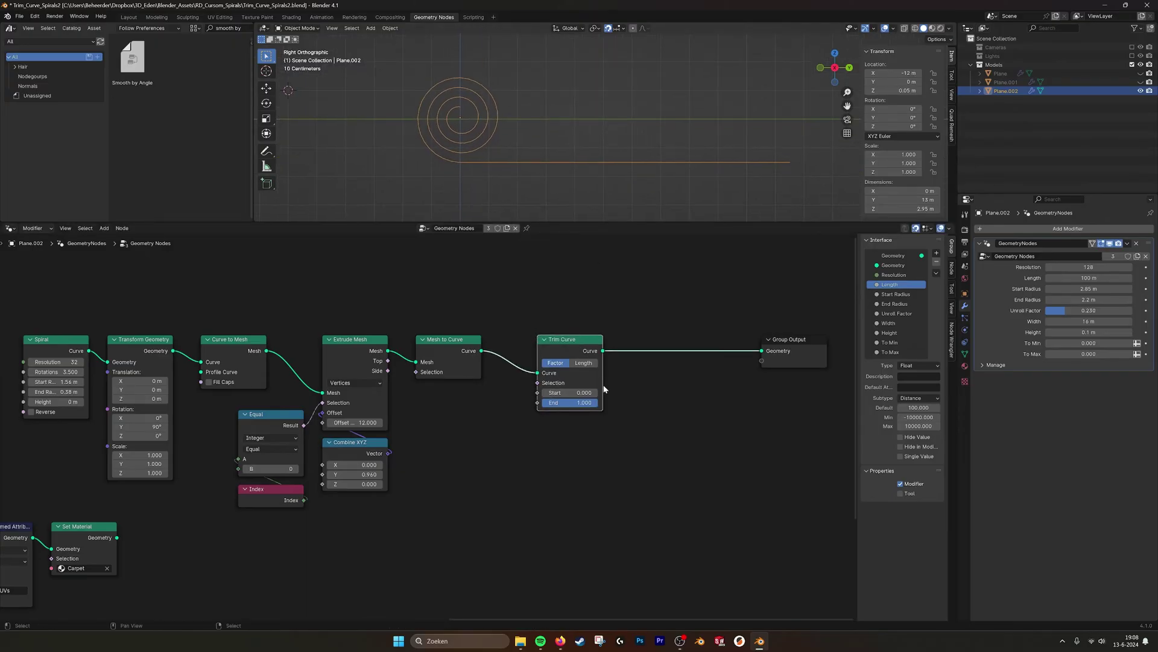
left_click(582, 364)
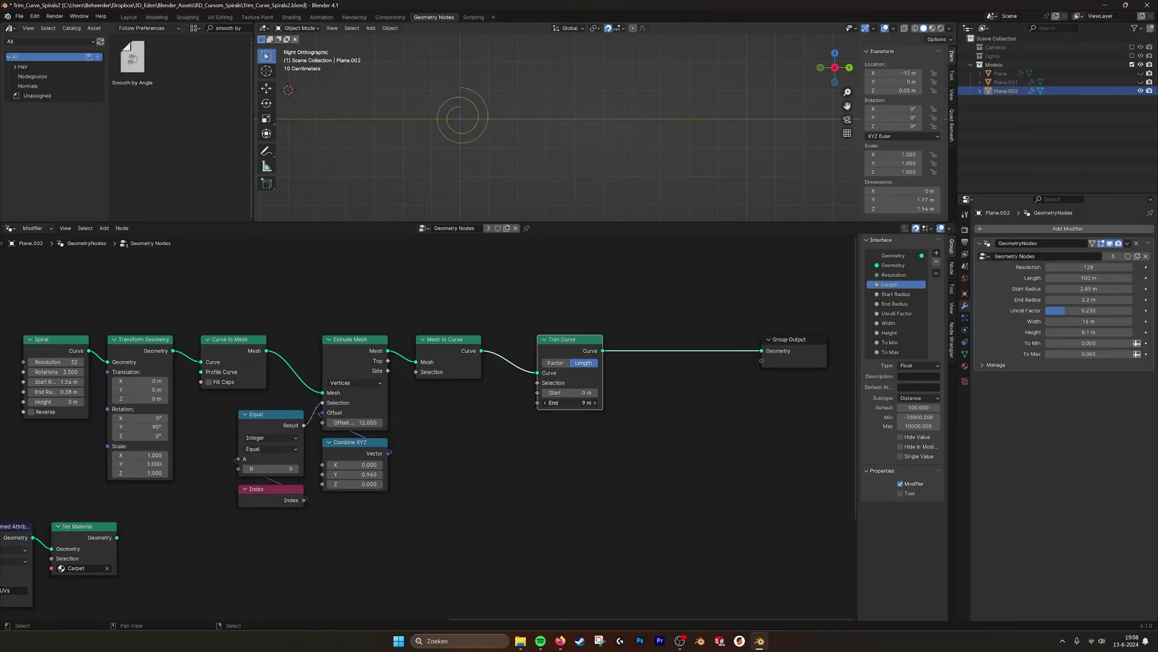
left_click_drag(570, 402, 622, 402)
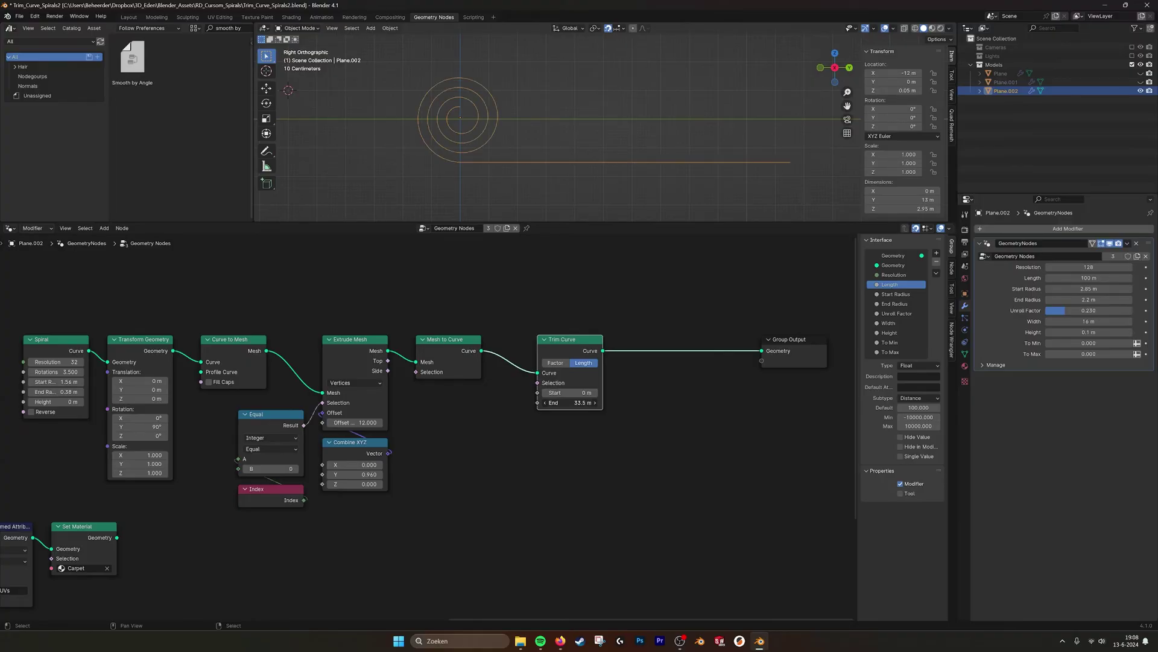
Step: Trim the spiral curve at both ends, setting the Trim Curve node's Start to 5 m and End to 19.9 m
scroll(635, 186, "down", 2)
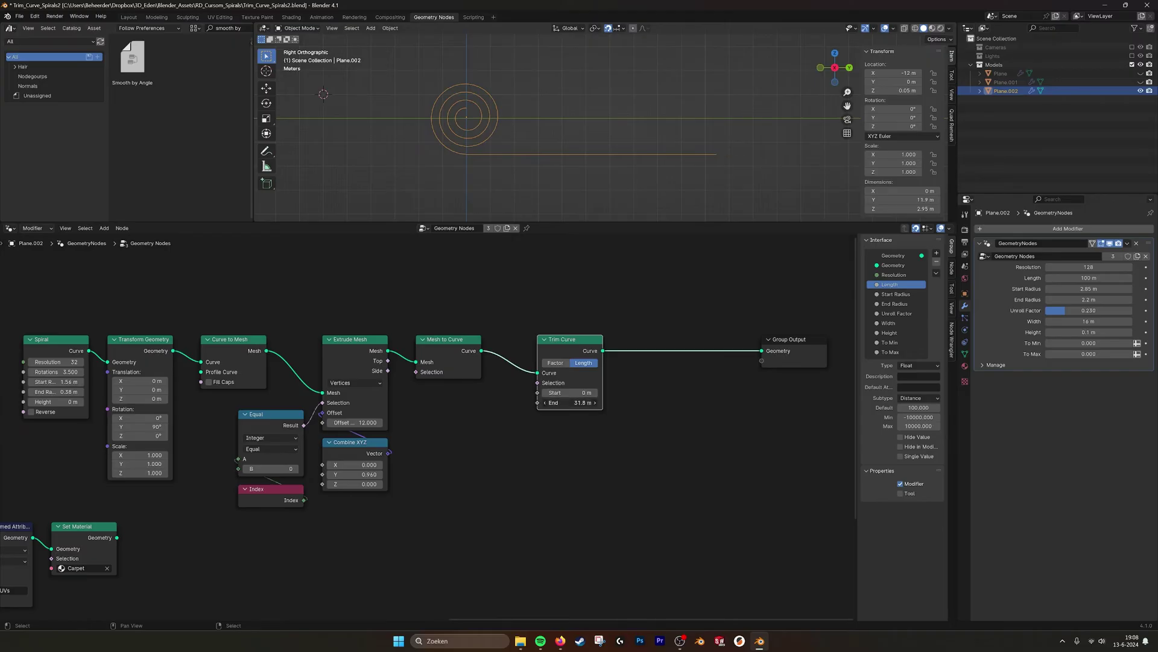
mouse_move(570, 392)
left_mouse_down()
mouse_move(595, 392)
mouse_move(558, 393)
mouse_move(565, 402)
mouse_move(581, 393)
left_mouse_up()
scroll(519, 163, "up", 2)
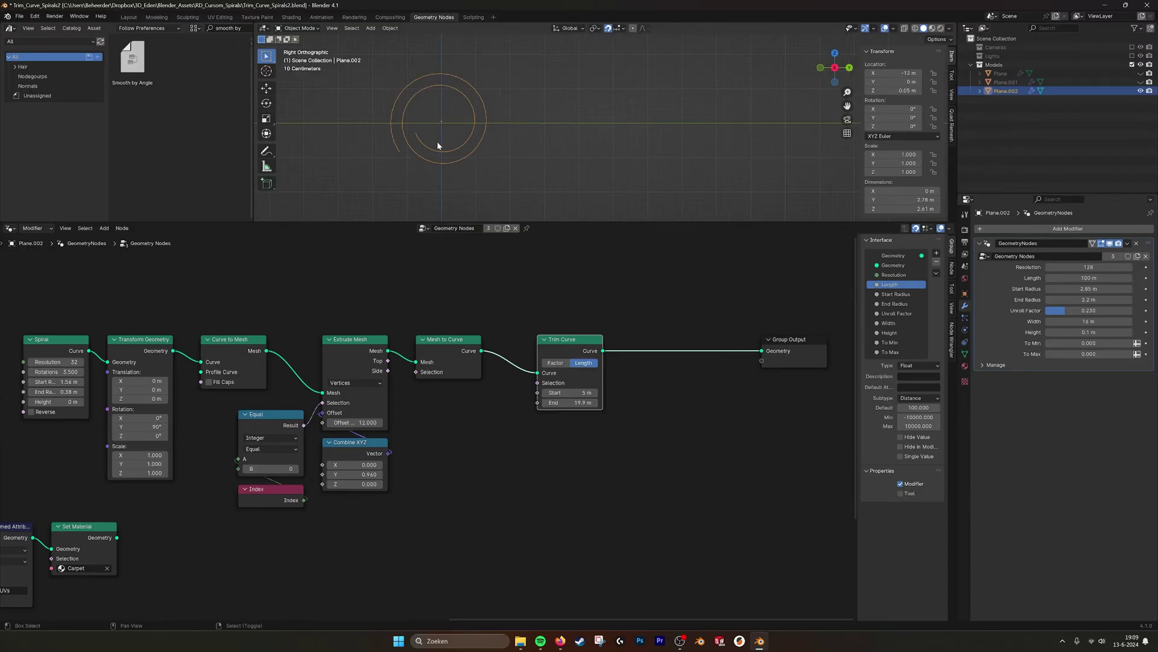
middle_click_drag(436, 141, 460, 148, "shift")
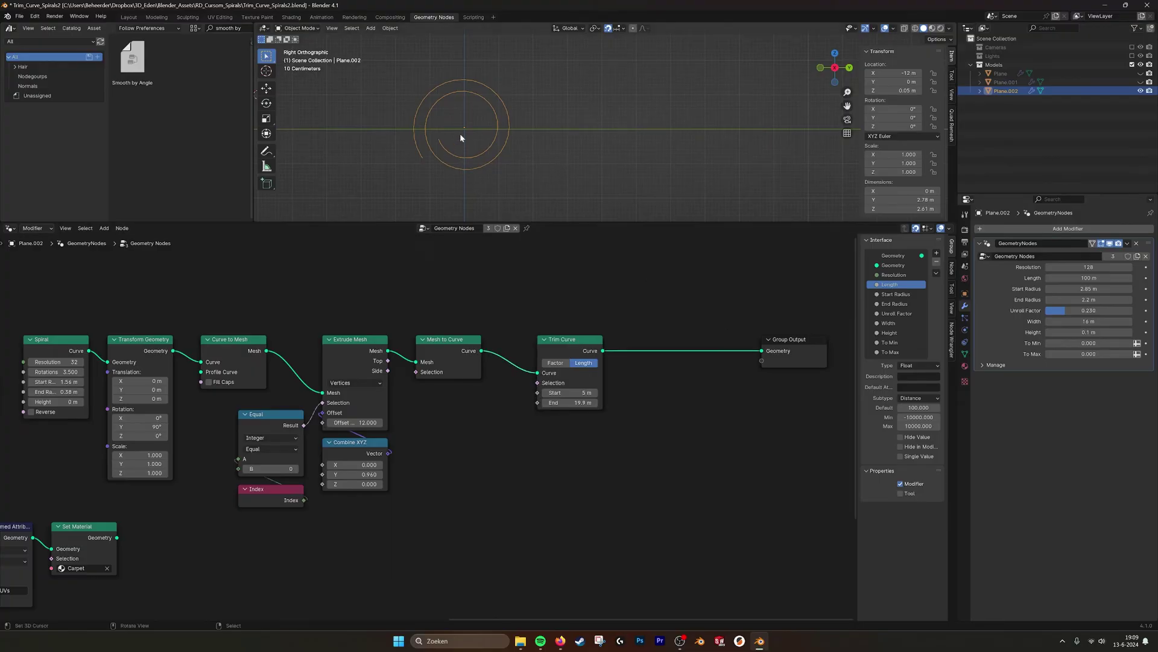
Step: Insert a Curve to Mesh node between Trim Curve and Group Output
middle_click_drag(570, 134, 548, 156)
middle_click_drag(596, 113, 572, 157, "shift")
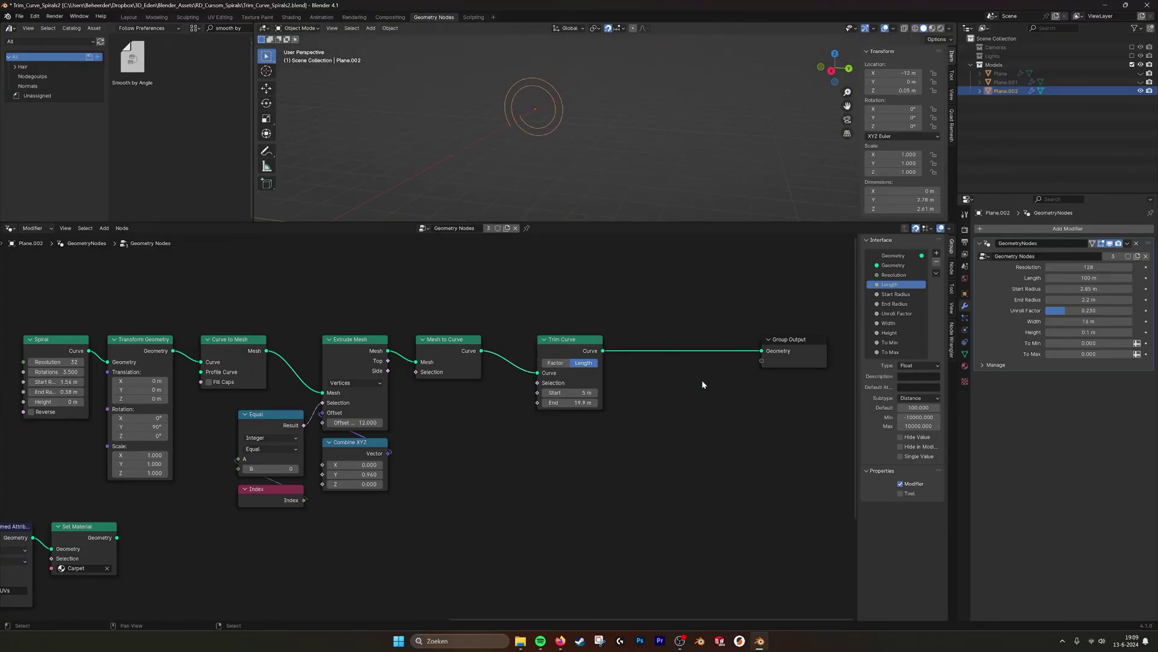
key("shift+a")
type("curve")
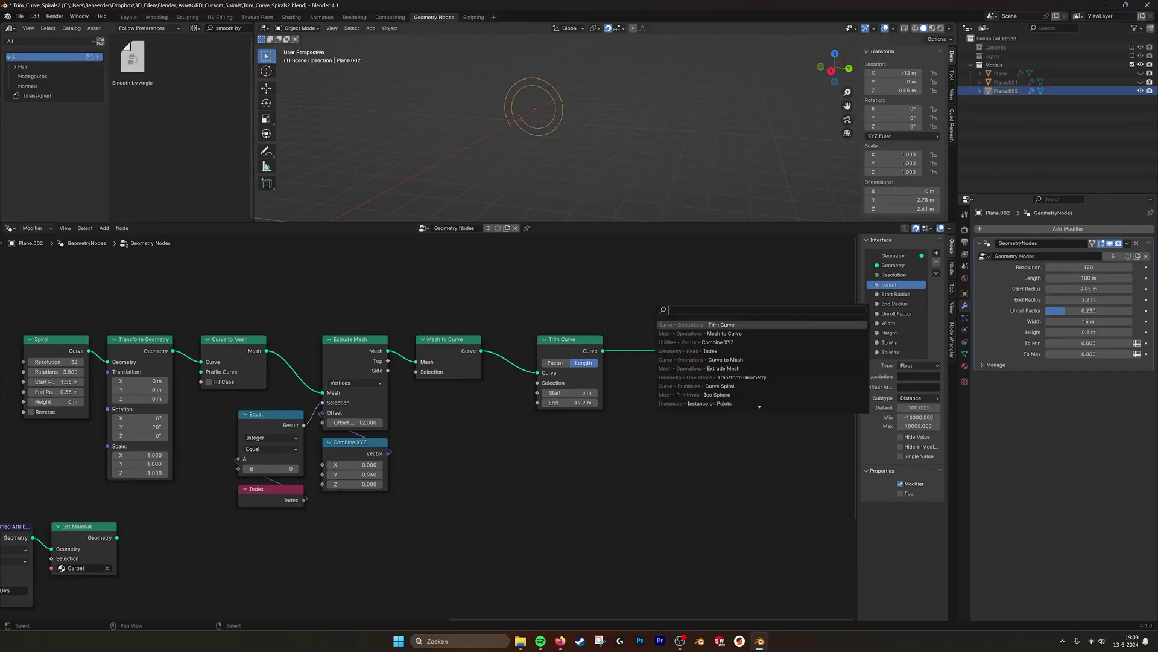
type(" to mesh")
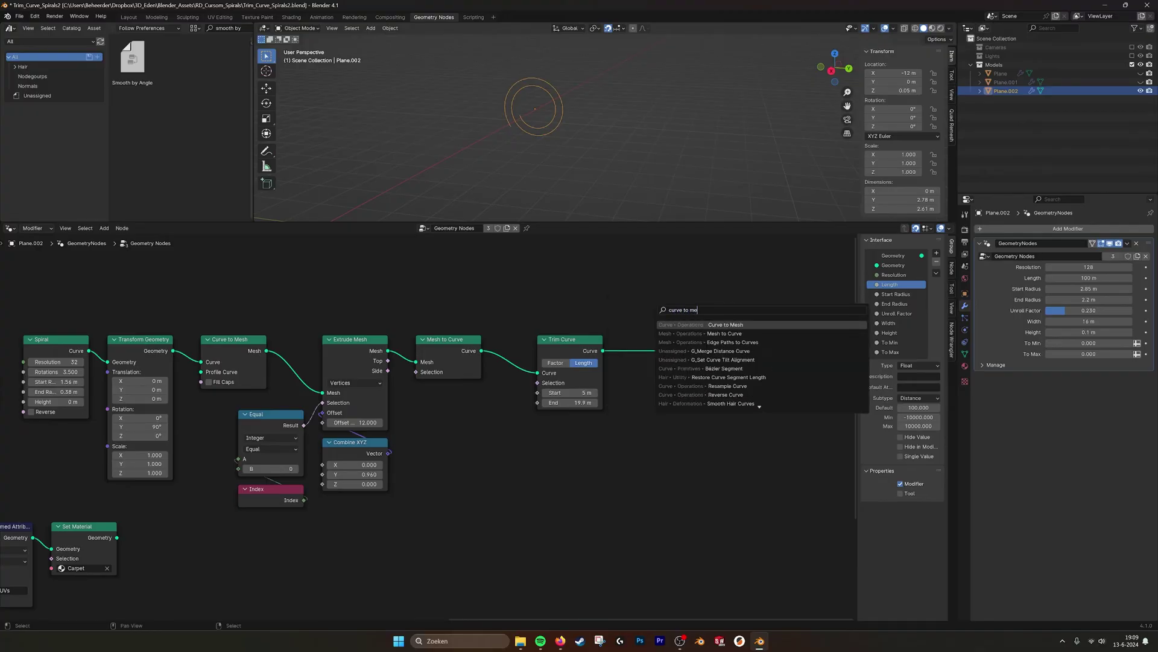
key("Return")
left_click(654, 337)
Step: Add a Quadrilateral node, set its Width and Height to 0.1 m and connect it as the last Curve to Mesh node's Profile Curve
key("shift+a")
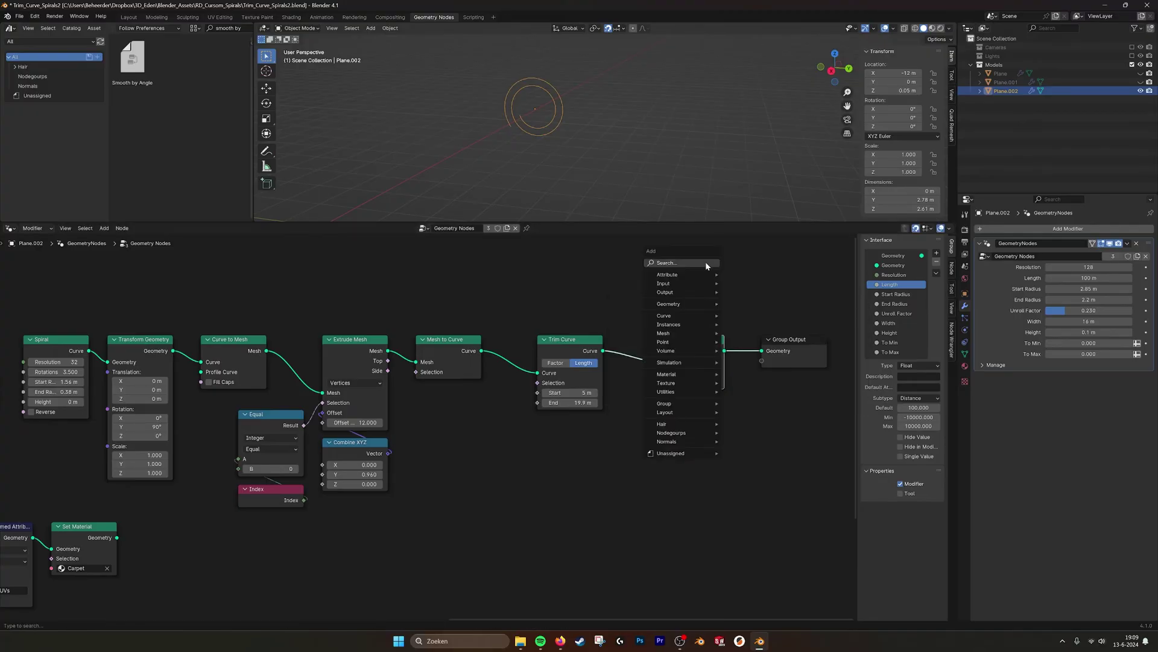
left_click(712, 261)
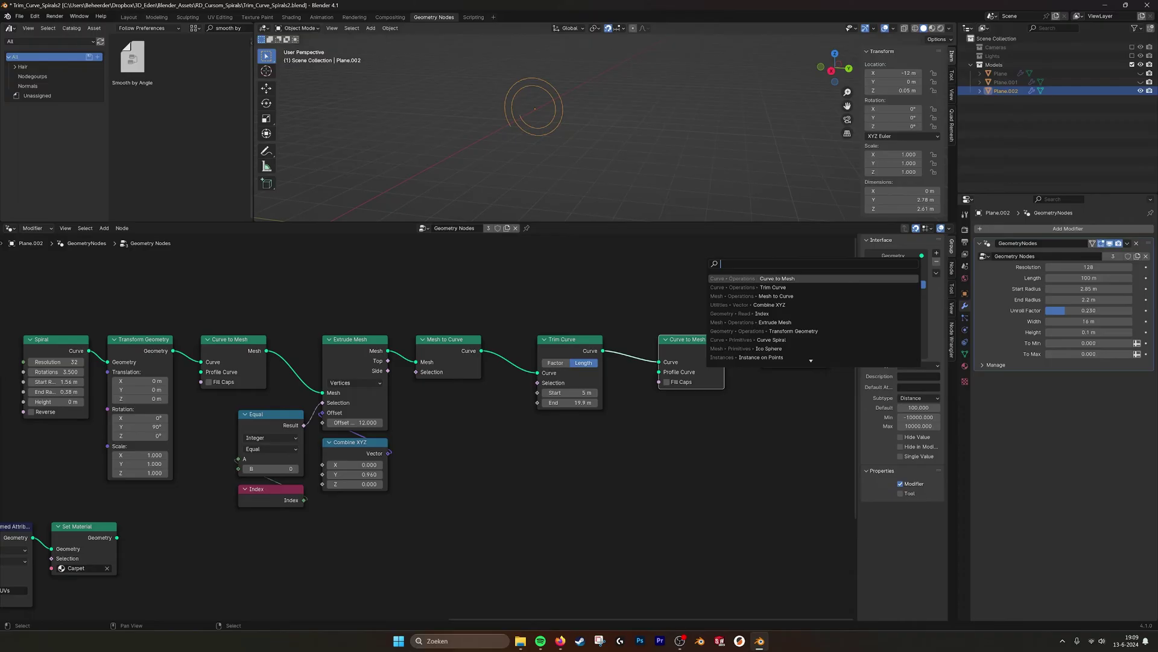
type("quad")
key("Return")
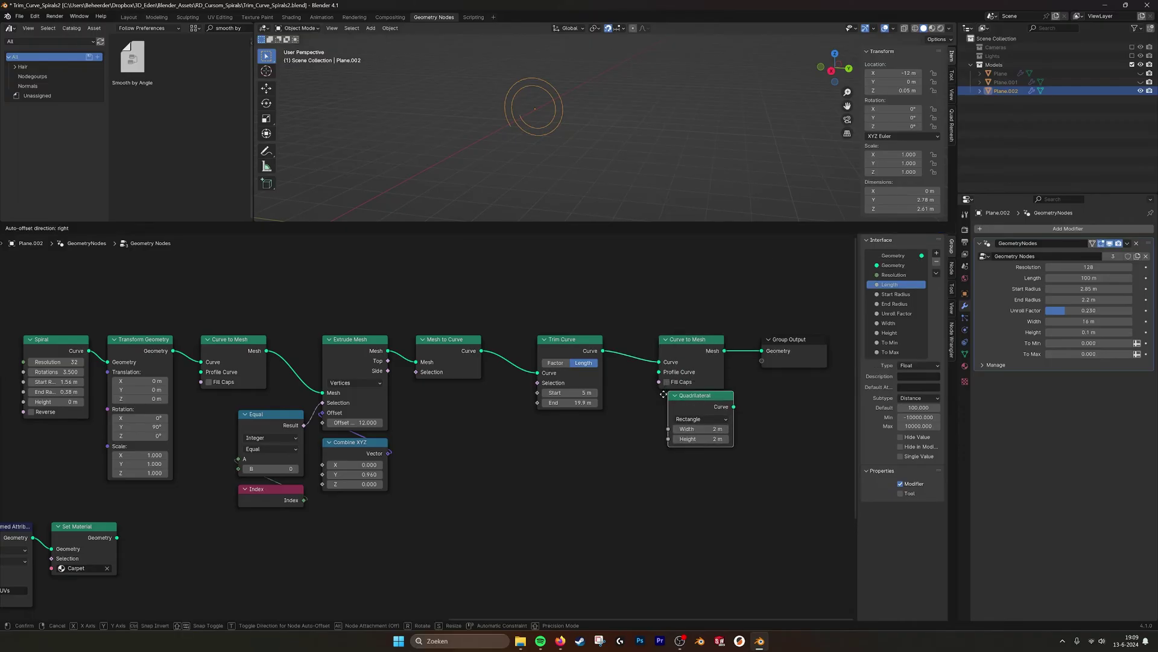
left_click(651, 417)
left_click_drag(699, 428, 658, 372)
type(".1")
key("Return")
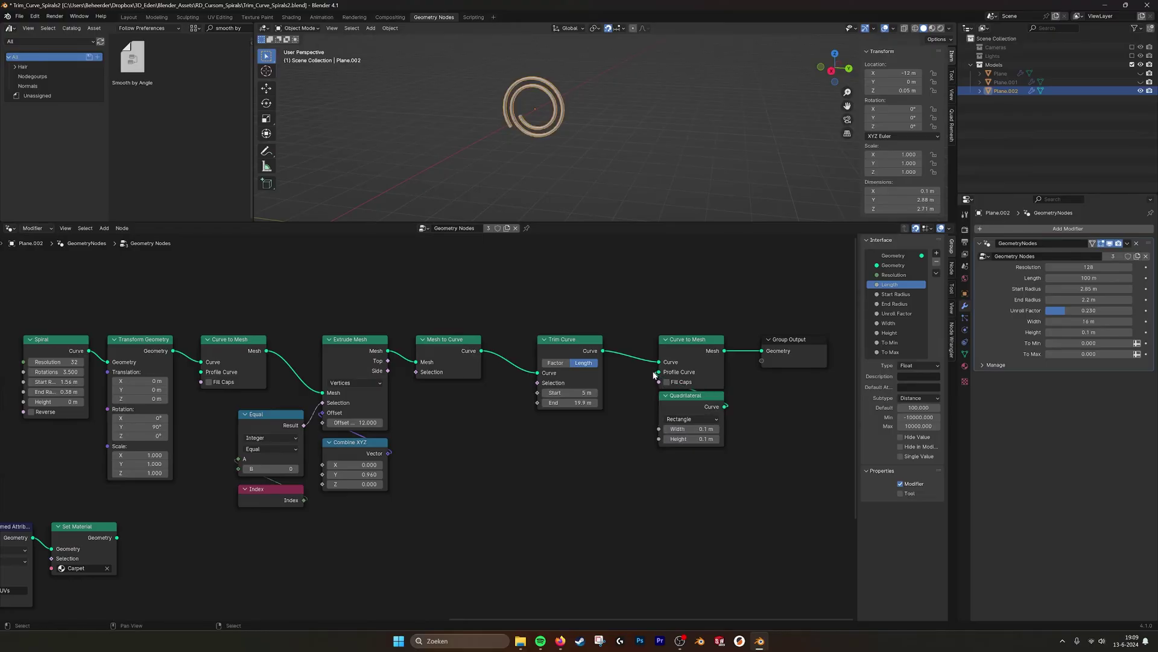
Step: Widen the carpet by setting the Quadrilateral node's Width to 8.24 m, keeping its Height at 0.1 m
left_click_drag(688, 439, 739, 429)
key("ctrl+z")
middle_click_drag(713, 112, 688, 116)
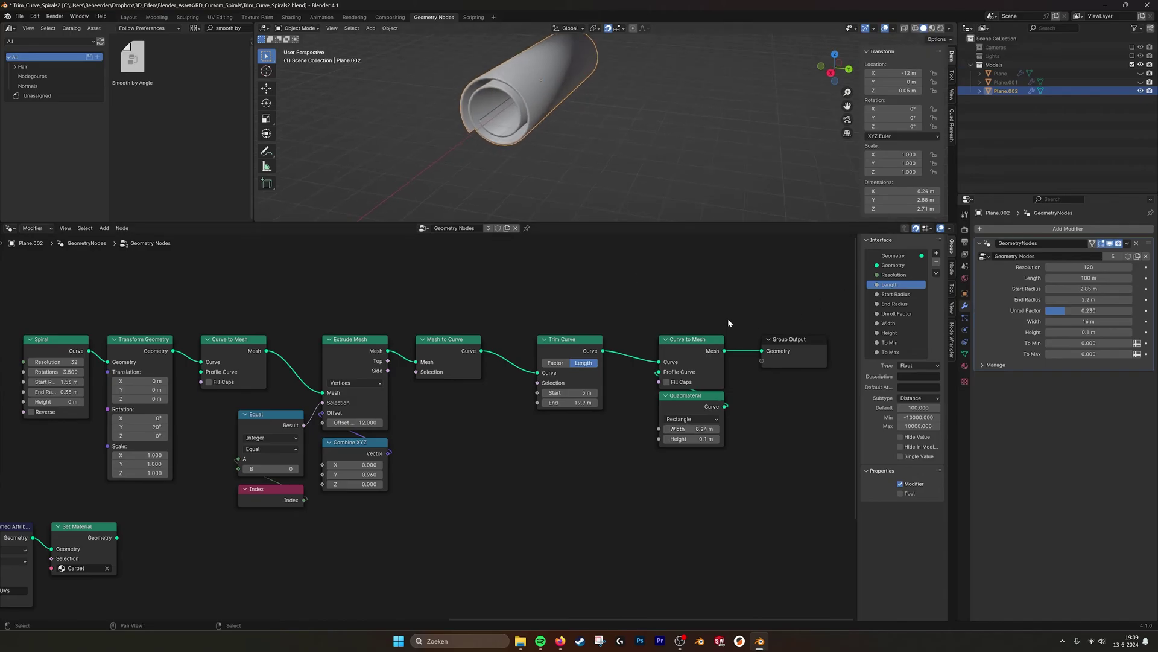
Step: Switch the viewport to wireframe shading and set the Trim Curve's Start to 6.76 m and End to 23.8 m
middle_click_drag(728, 318, 657, 352)
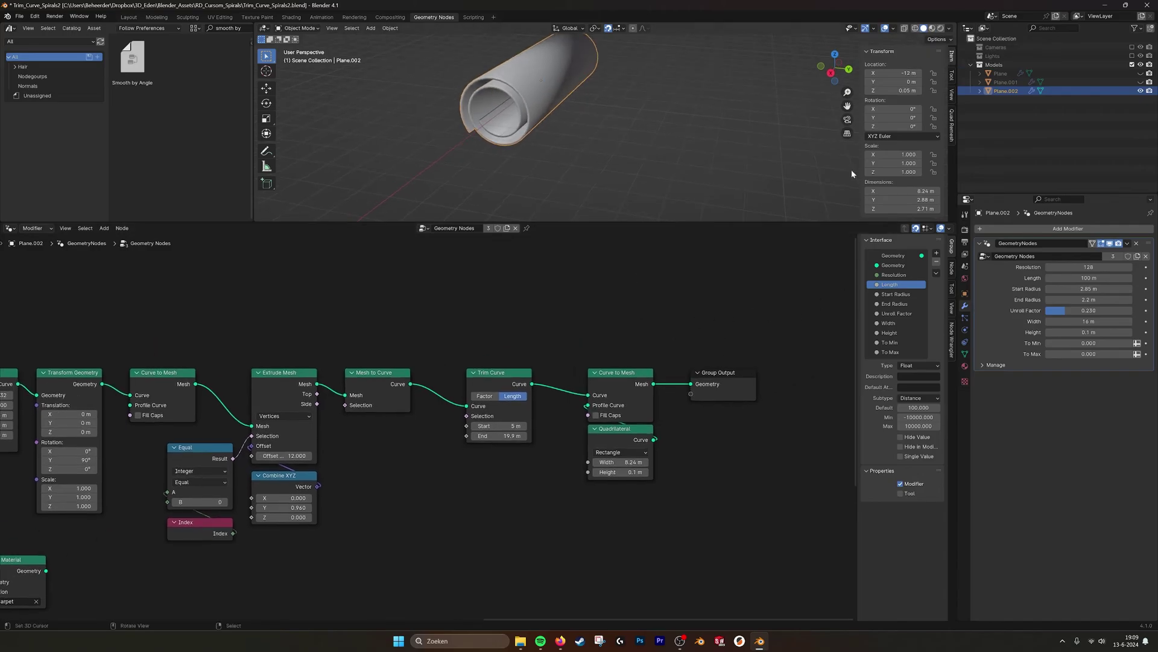
left_click(906, 29)
left_click(915, 28)
mouse_move(546, 78)
middle_mouse_down()
mouse_move(581, 123)
mouse_move(596, 114)
middle_mouse_up()
middle_click_drag(372, 461, 520, 434)
mouse_move(603, 403)
left_mouse_down()
mouse_move(617, 403)
mouse_move(616, 414)
mouse_move(601, 403)
mouse_move(598, 413)
mouse_move(621, 414)
left_mouse_up()
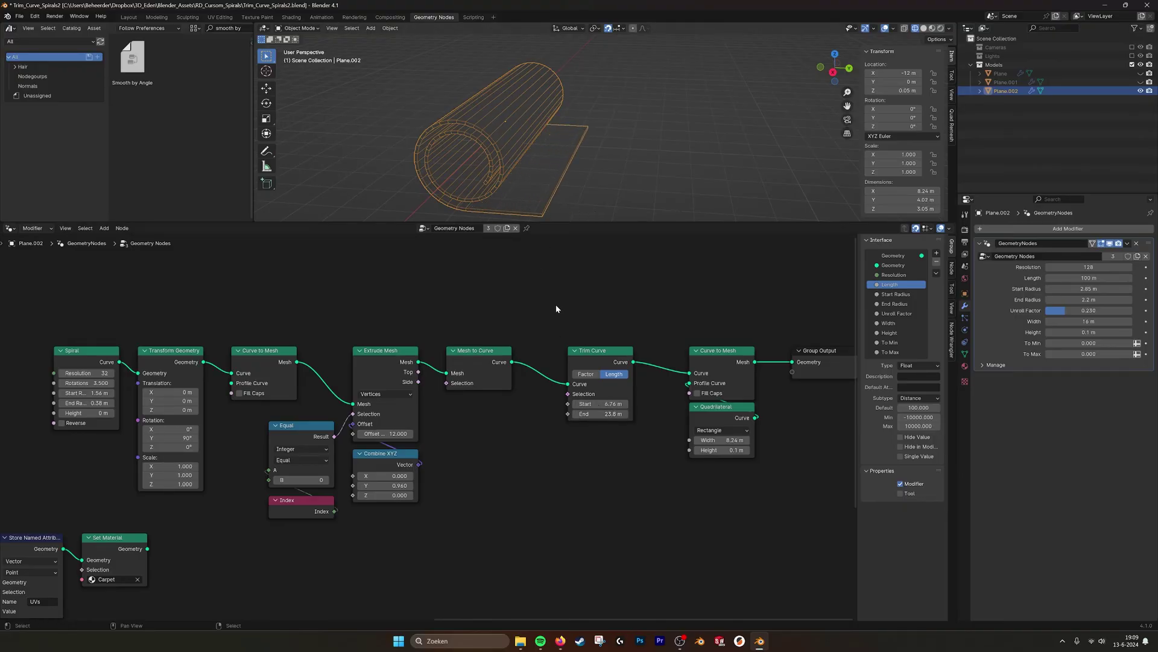
Step: Place Trim Curve beside Mesh to Curve and move Curve to Mesh, Quadrilateral and Group Output further away
middle_click_drag(556, 309, 444, 294)
left_click_drag(489, 337, 452, 337)
left_click_drag(573, 276, 772, 464)
left_click_drag(600, 337, 705, 338)
Step: Insert a Resample Curve node between Trim Curve and Curve to Mesh
key("shift+a")
left_click(567, 294)
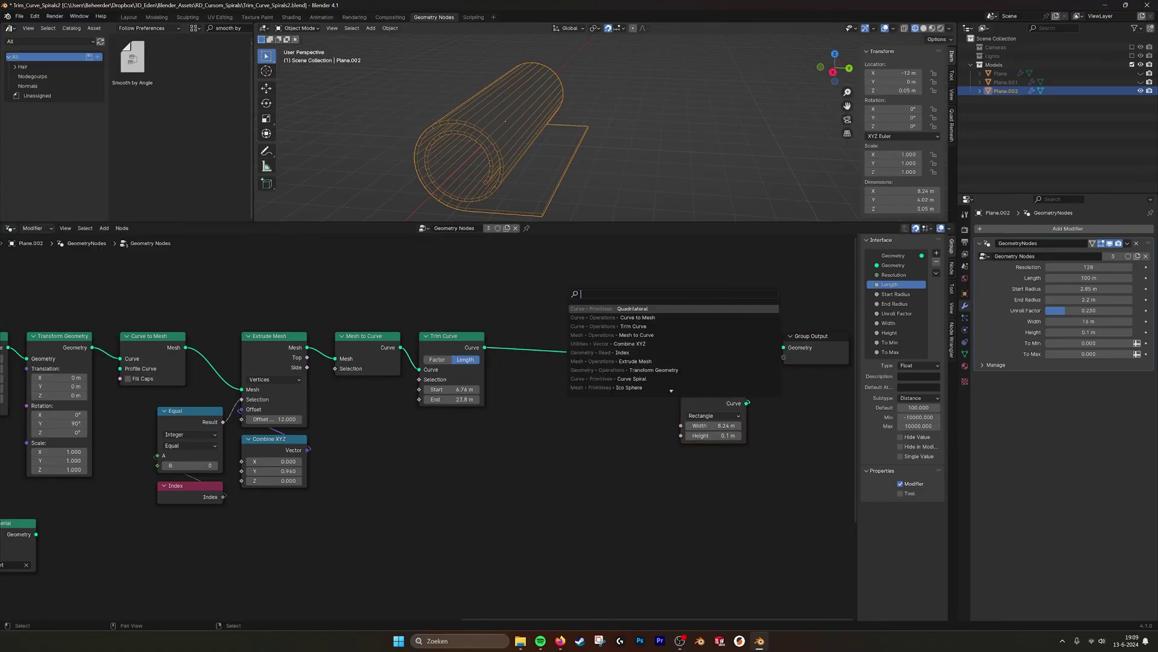
type("resam")
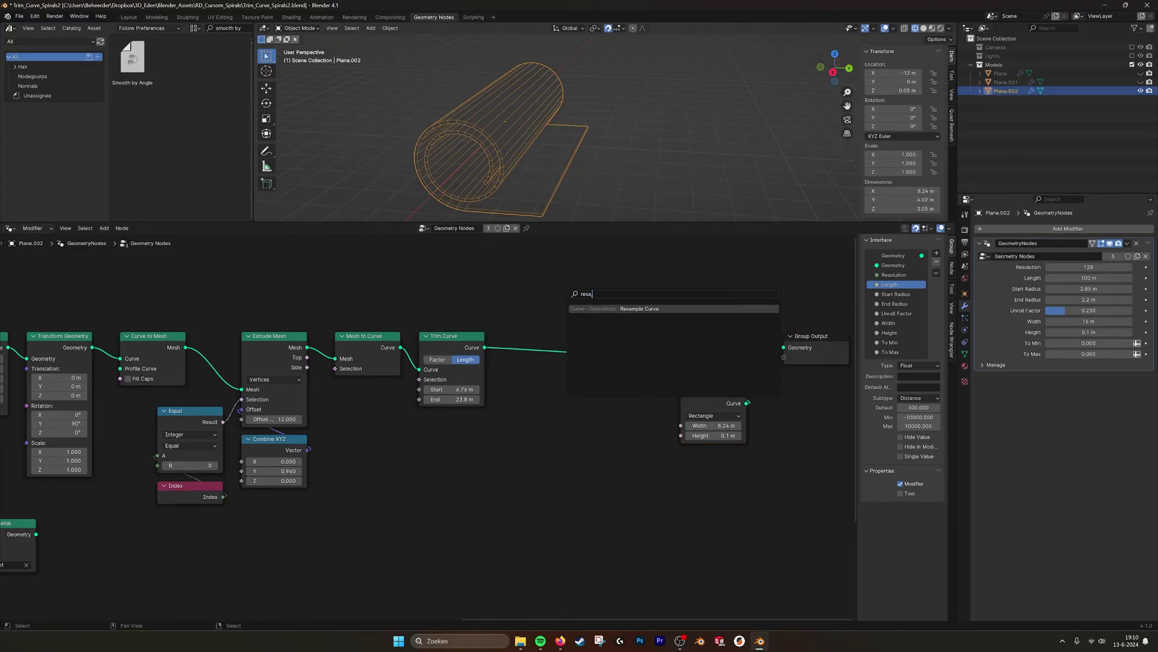
key("Return")
left_click(567, 346)
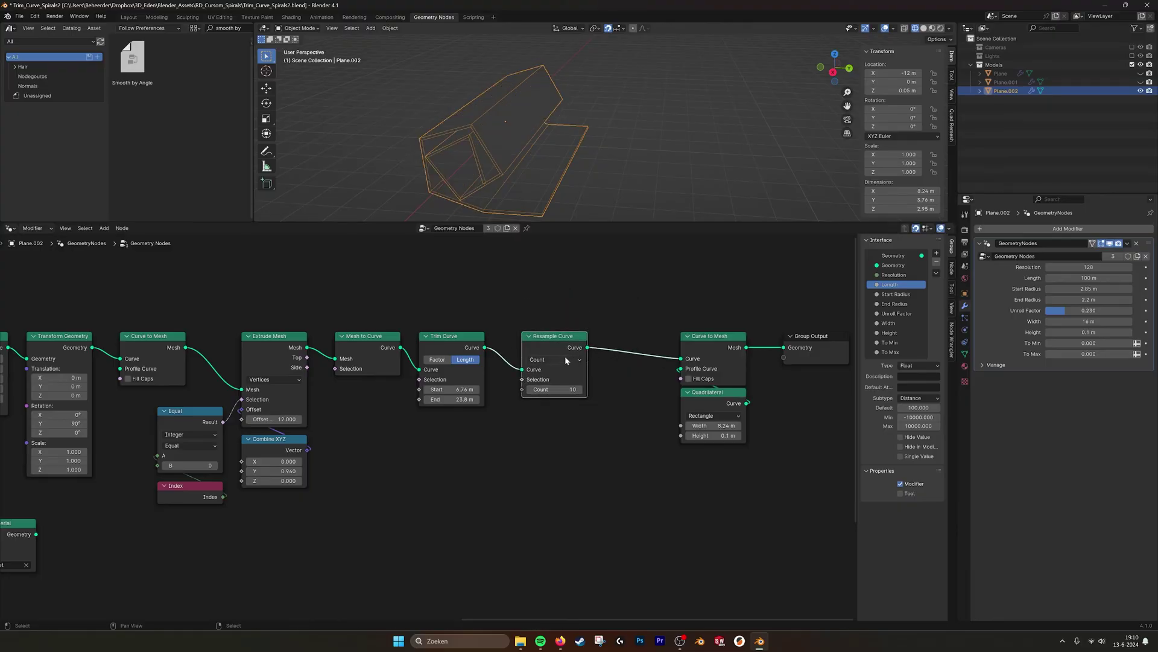
Step: Try the Resample Curve node's Length mode and return it to Count
left_click(566, 360)
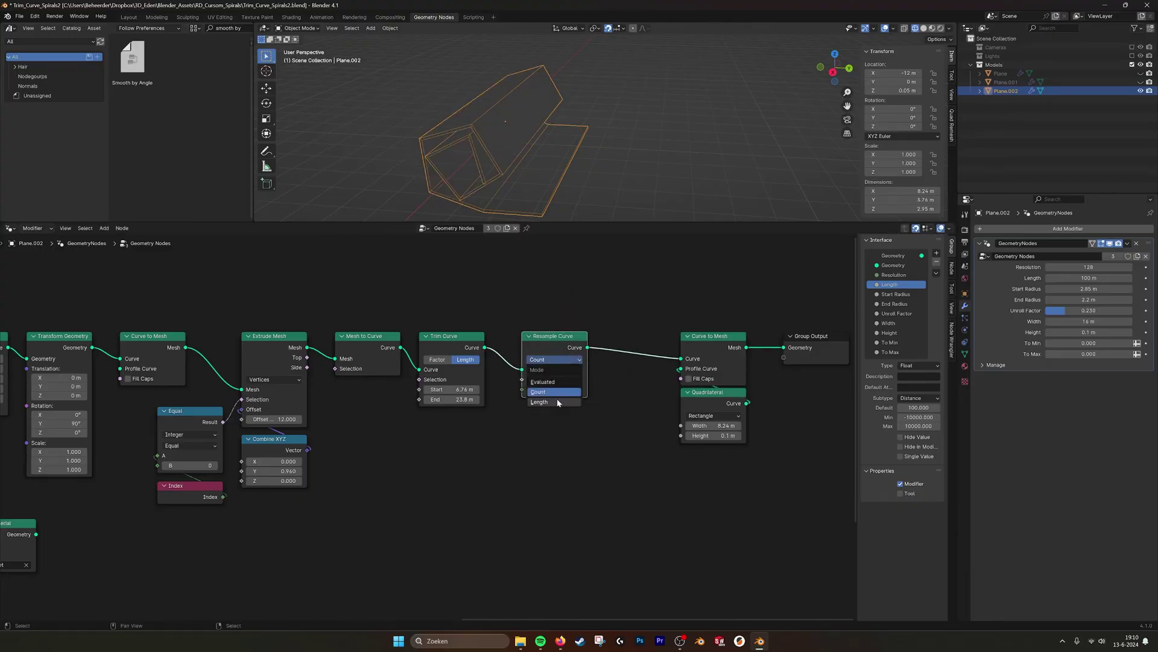
left_click(557, 401)
left_click(562, 360)
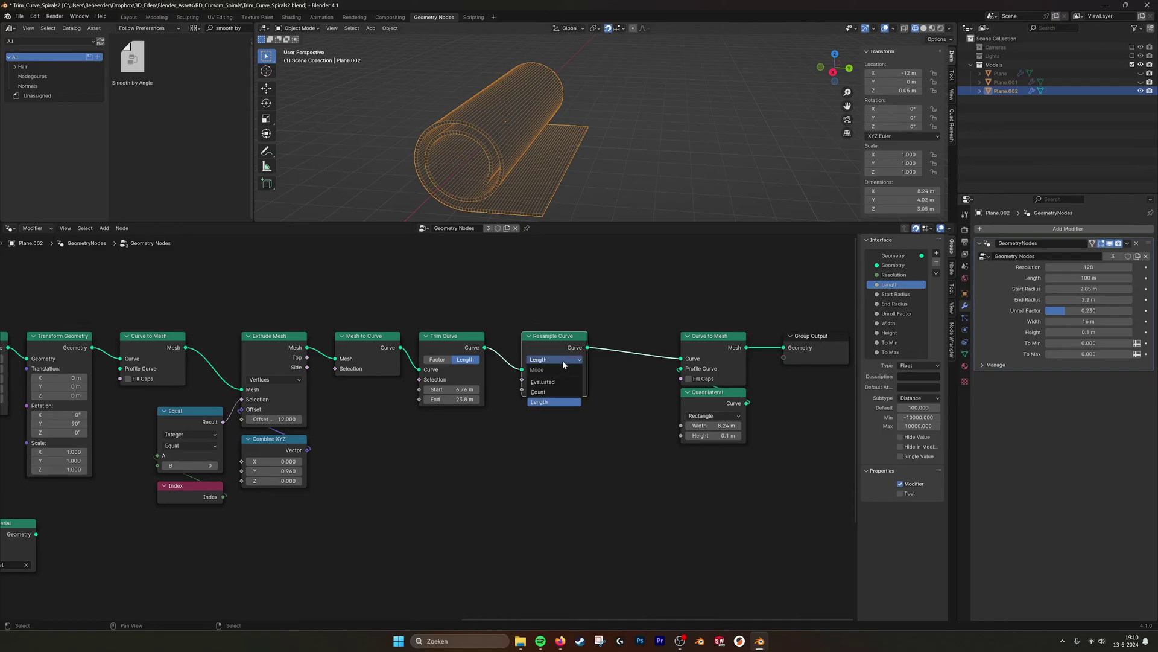
left_click(556, 392)
Step: Set the Resample Curve node's Count to 30
double_click(555, 389)
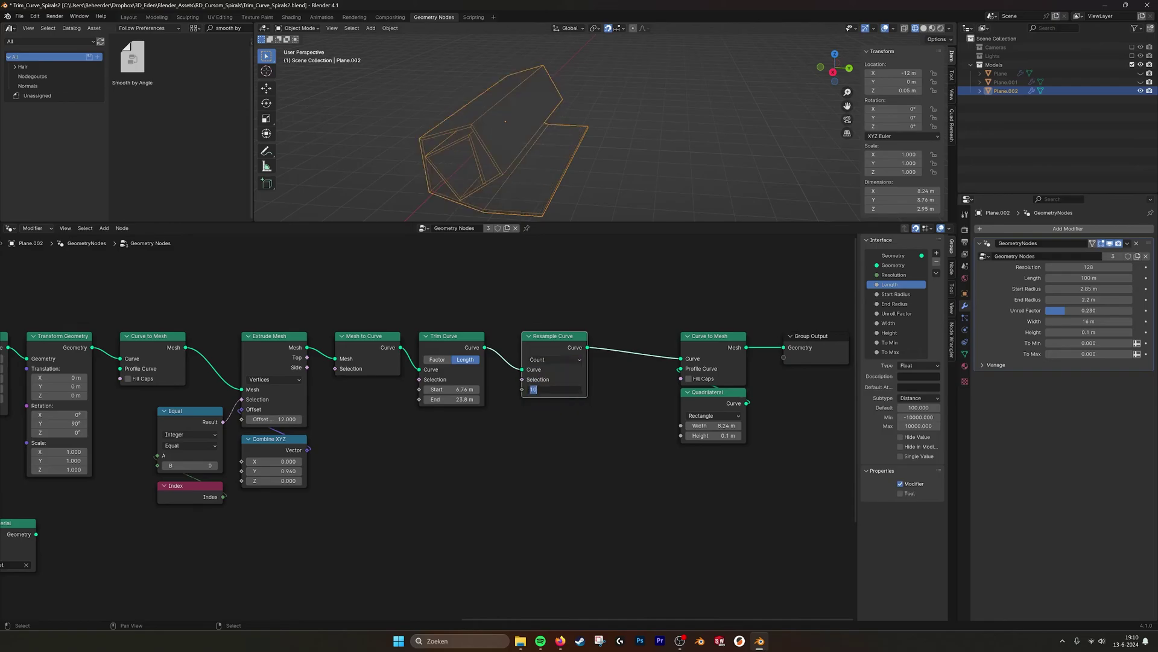
type("30")
key("Return")
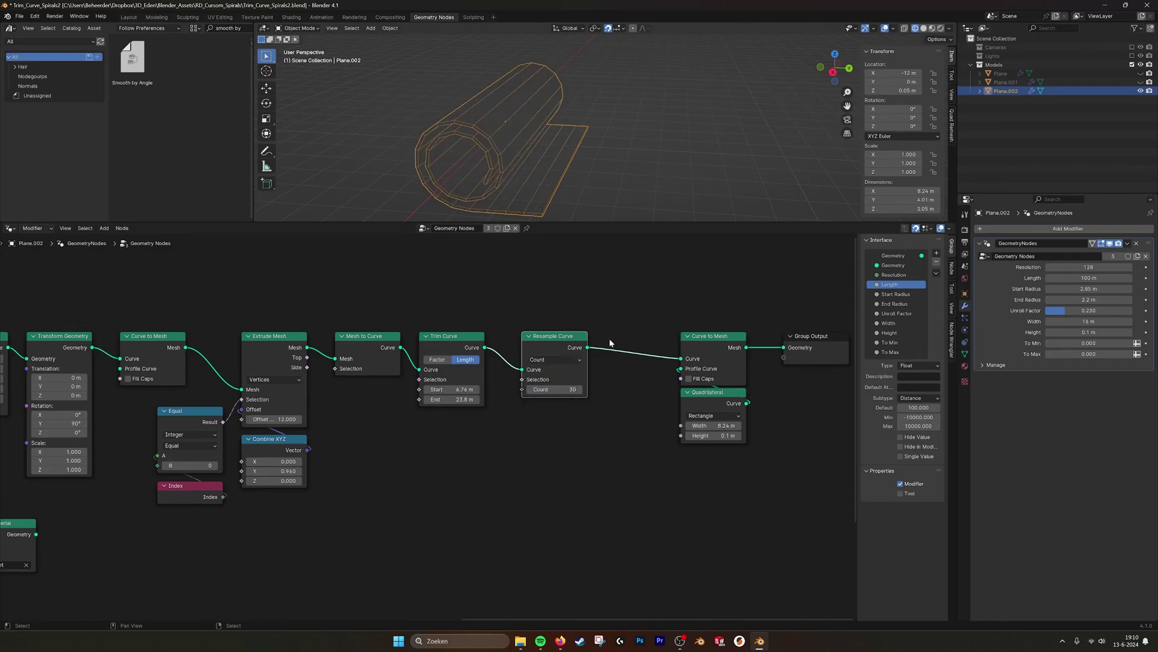
Step: Unroll more of the carpet by setting the Trim Curve's Start to 13.1 m and End to 29.1 m
left_click_drag(437, 389, 469, 399)
left_click_drag(451, 389, 477, 399)
Step: Place Resample Curve close beside Trim Curve and move Curve to Mesh, Quadrilateral and Group Output away to free up space between them
middle_click_drag(652, 357, 587, 369)
left_click_drag(502, 353, 468, 348)
middle_click_drag(596, 347, 521, 345)
left_click_drag(398, 347, 414, 348)
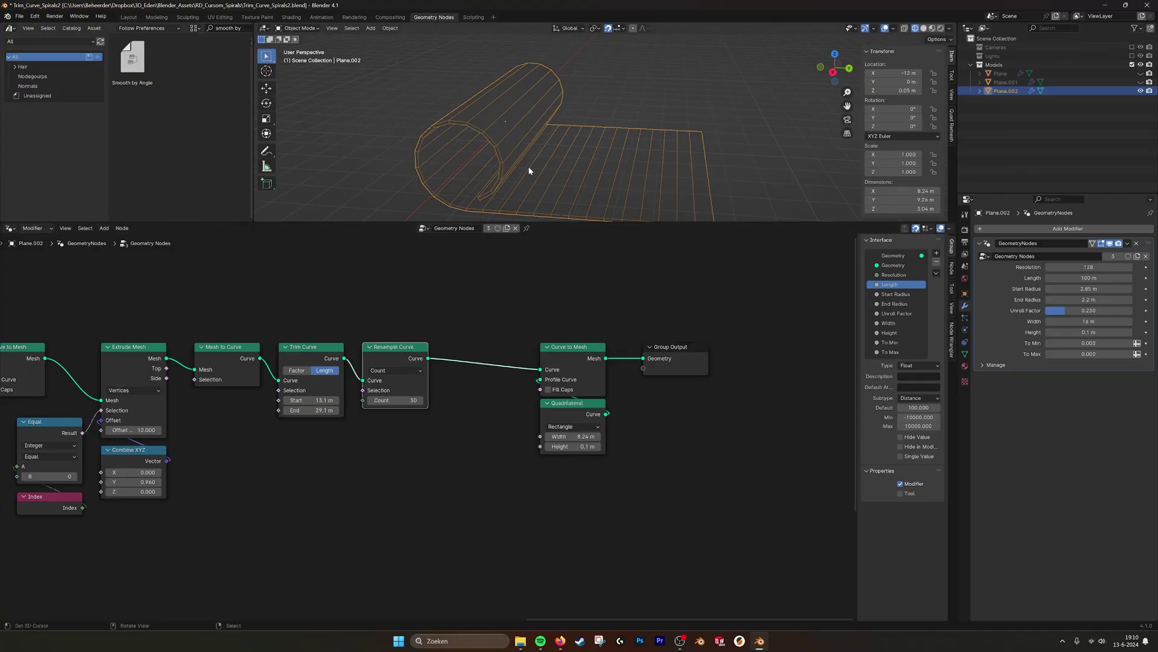
middle_click_drag(570, 183, 554, 145, "shift")
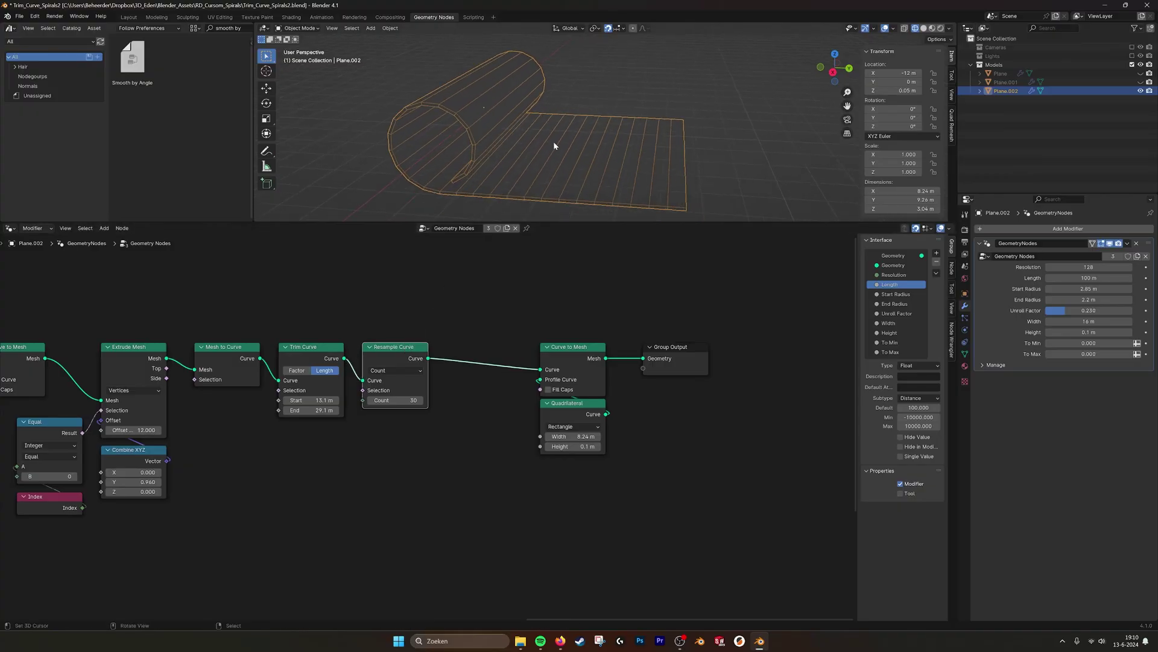
left_click_drag(557, 295, 741, 480)
key("g")
left_click(881, 471)
left_click(569, 300)
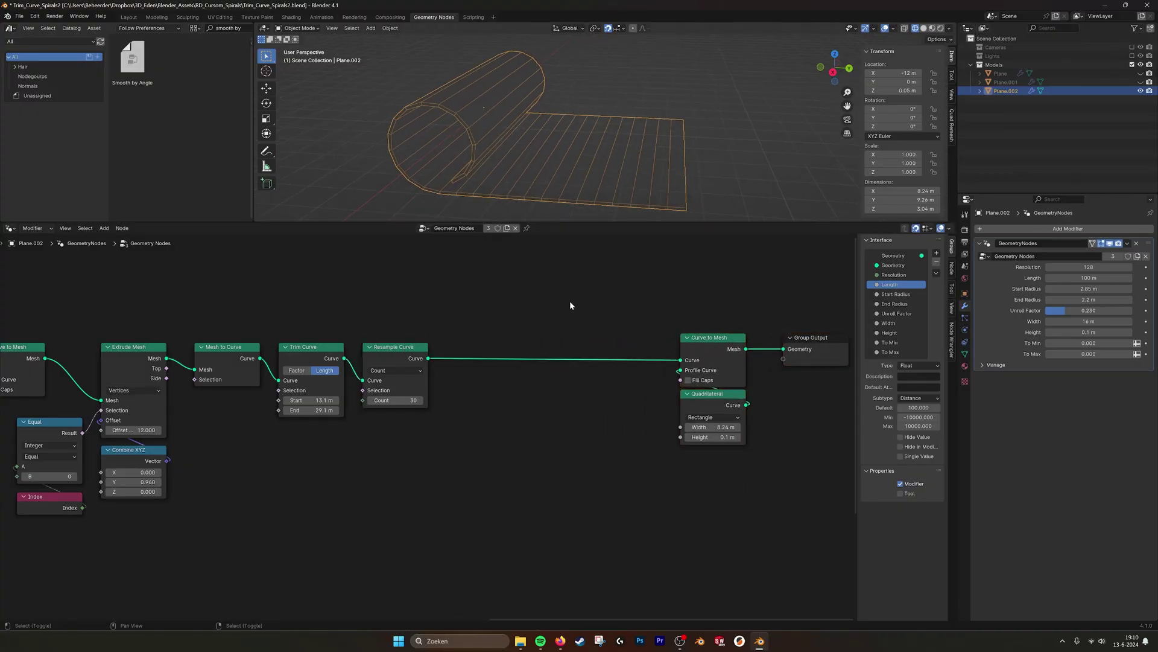
Step: Insert a Set Curve Normal node between Resample Curve and Curve to Mesh
key("shift+a")
left_click(570, 302)
type("curve nor")
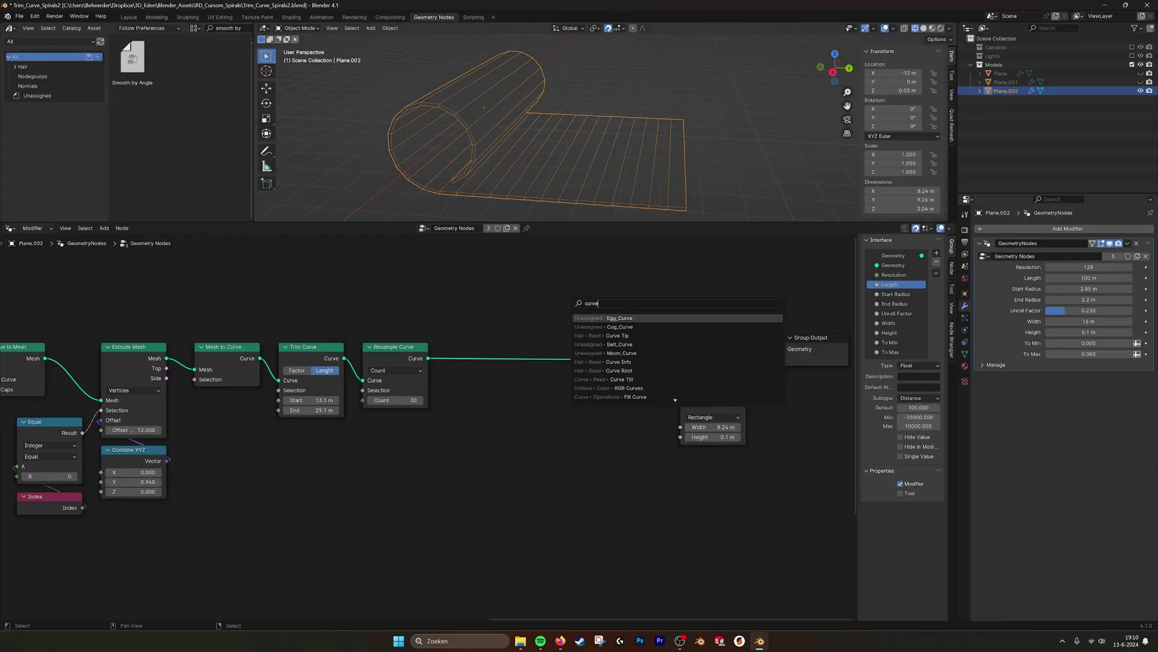
key("Return")
left_click(498, 348)
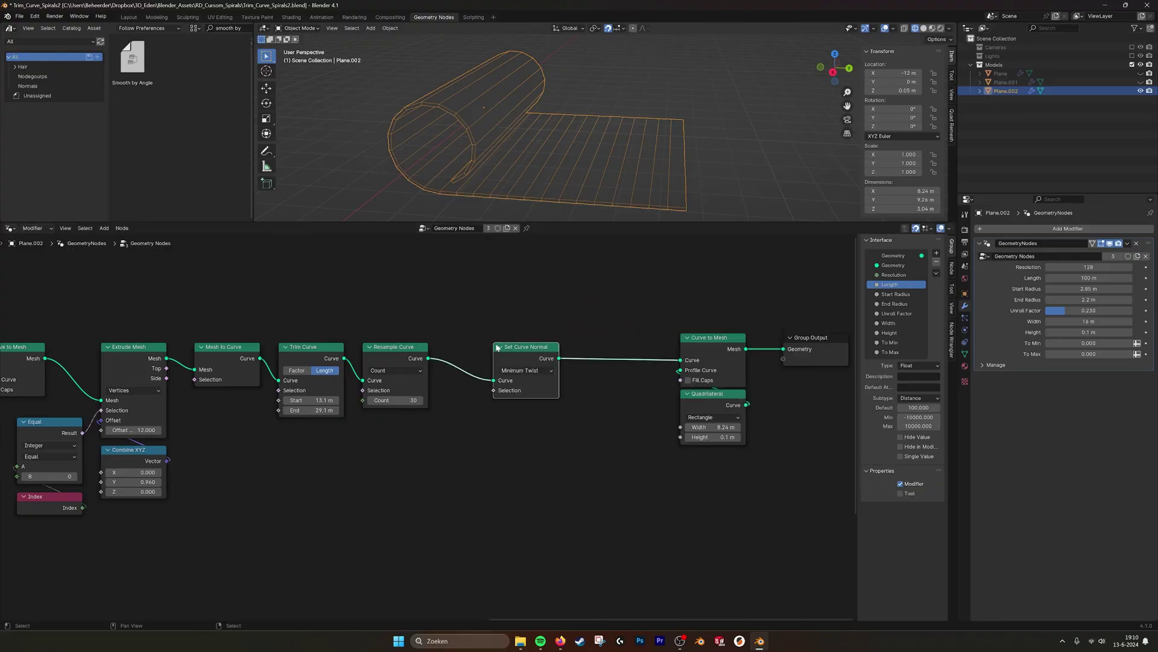
Step: Try the Z Up mode on the Set Curve Normal node and switch it to Free
left_click(524, 370)
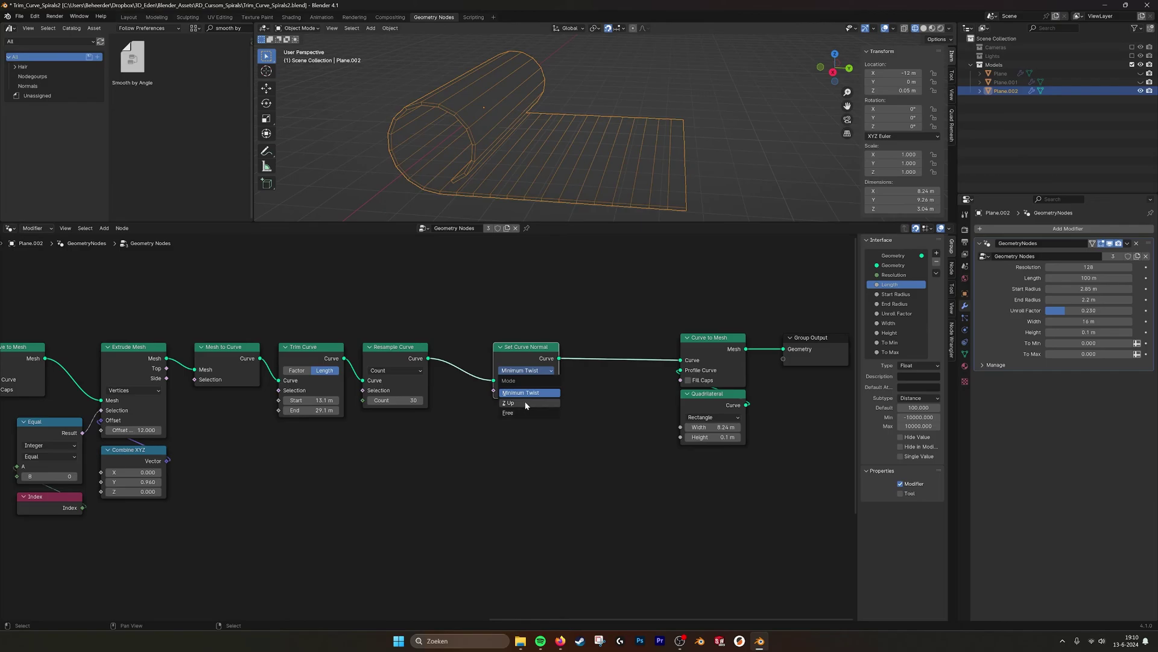
left_click(525, 403)
left_click(529, 372)
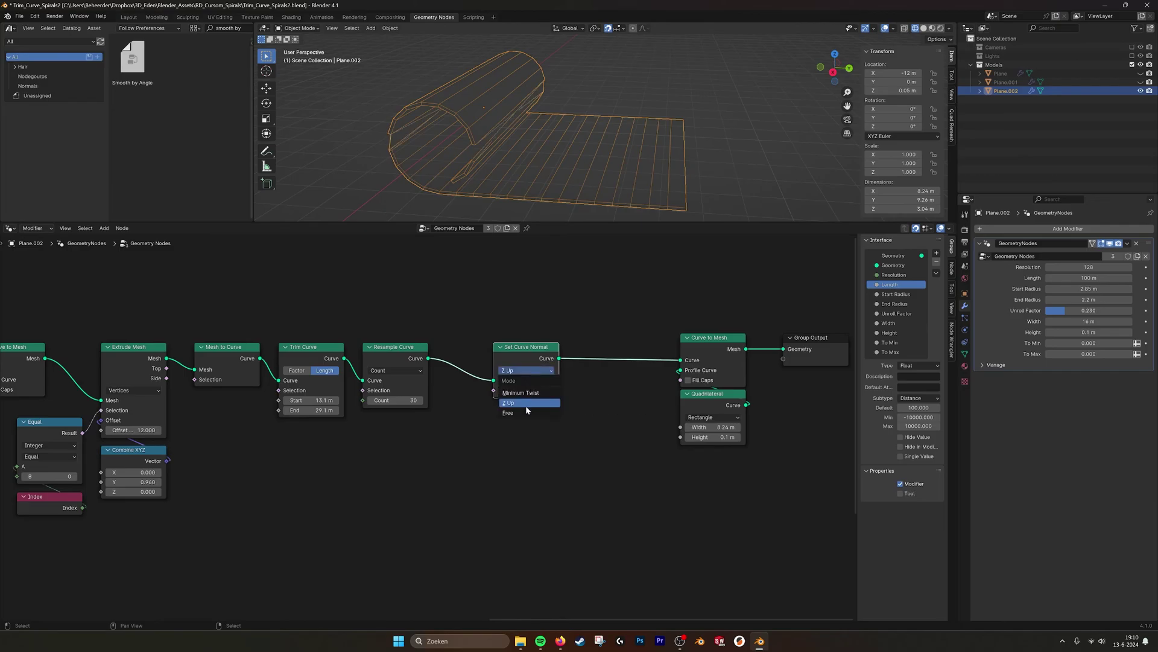
left_click(524, 412)
scroll(563, 169, "down", 2)
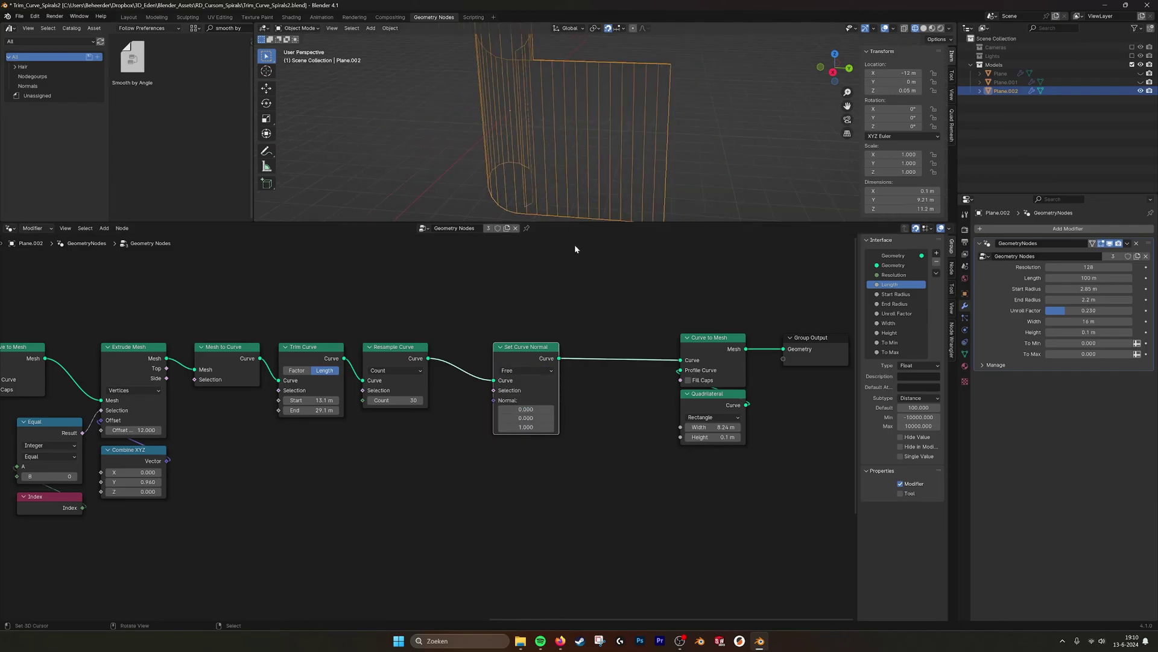
Step: Set the Set Curve Normal vector's Z to 0 and its Y to 1
left_click(531, 427)
type("0")
key("Return")
left_click(528, 417)
type("1")
key("Return")
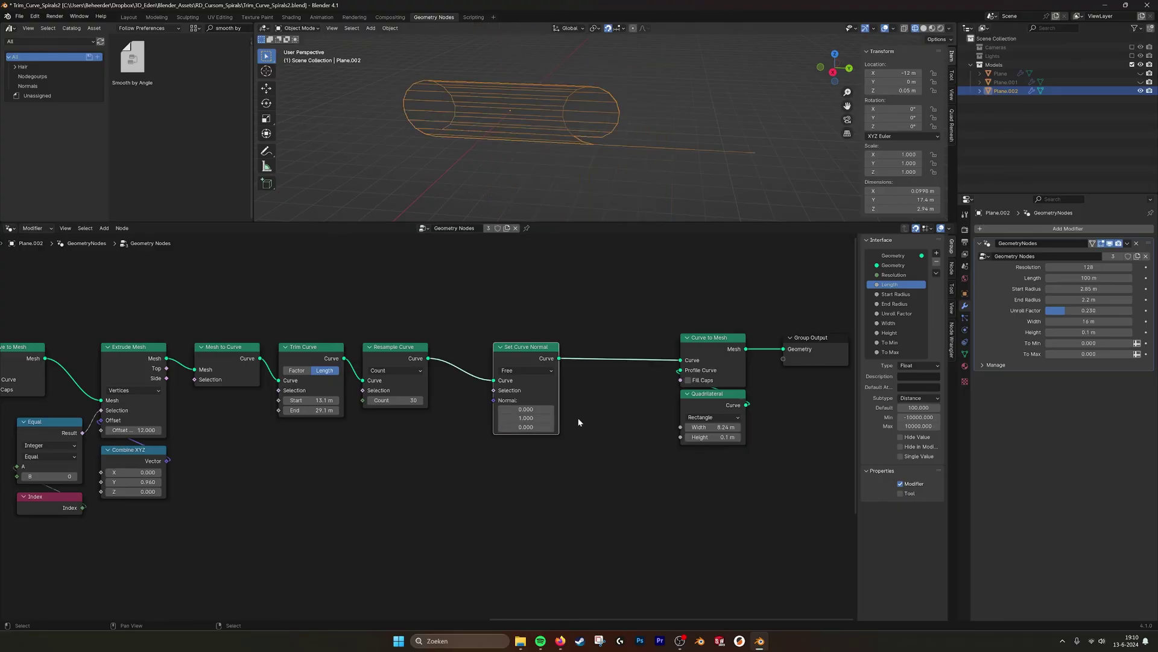
Step: Point the curve normal along X by setting the vector's Y to 0 and its X to 1
left_click(537, 416)
type("0")
key("Return")
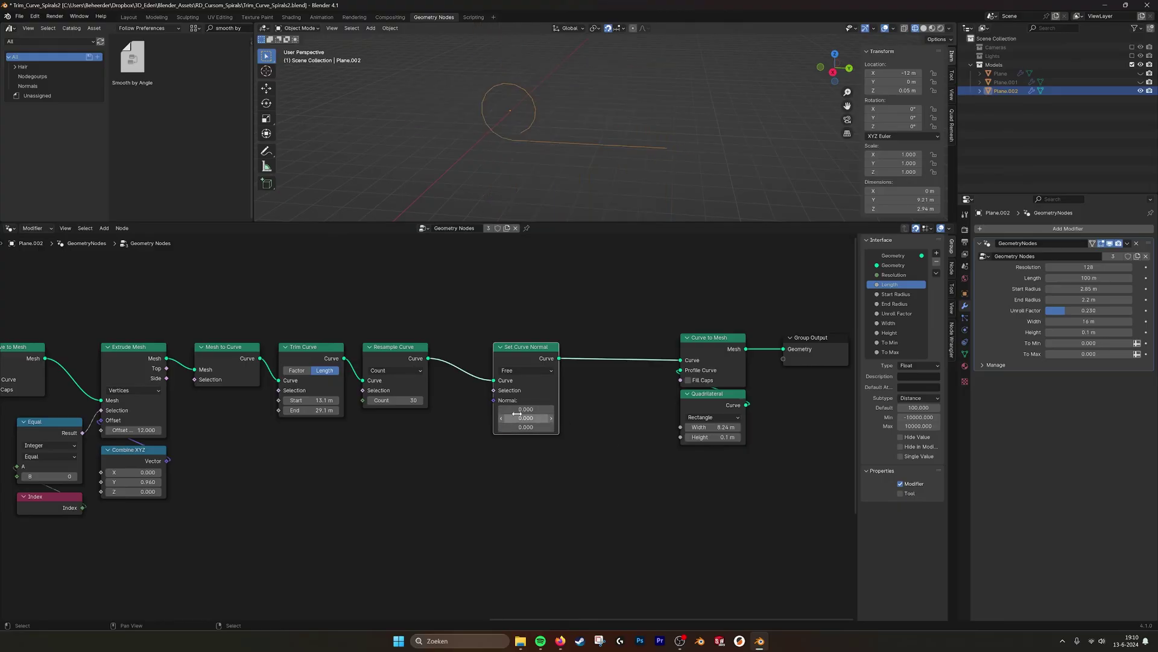
left_click(526, 409)
type("1")
key("Return")
middle_click_drag(607, 197, 610, 169)
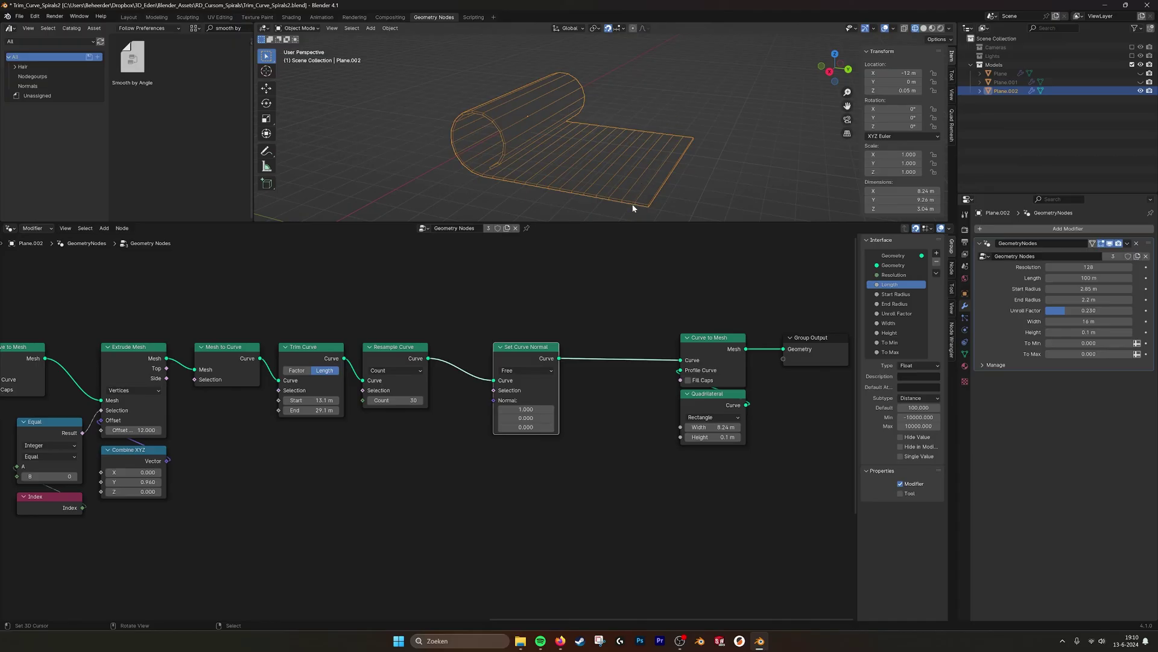
Step: Fine-tune the Trim Curve node, setting its Start to 13 m and End to 25.8 m
middle_click_drag(491, 330, 539, 317)
left_click_drag(356, 386, 260, 396, "shift")
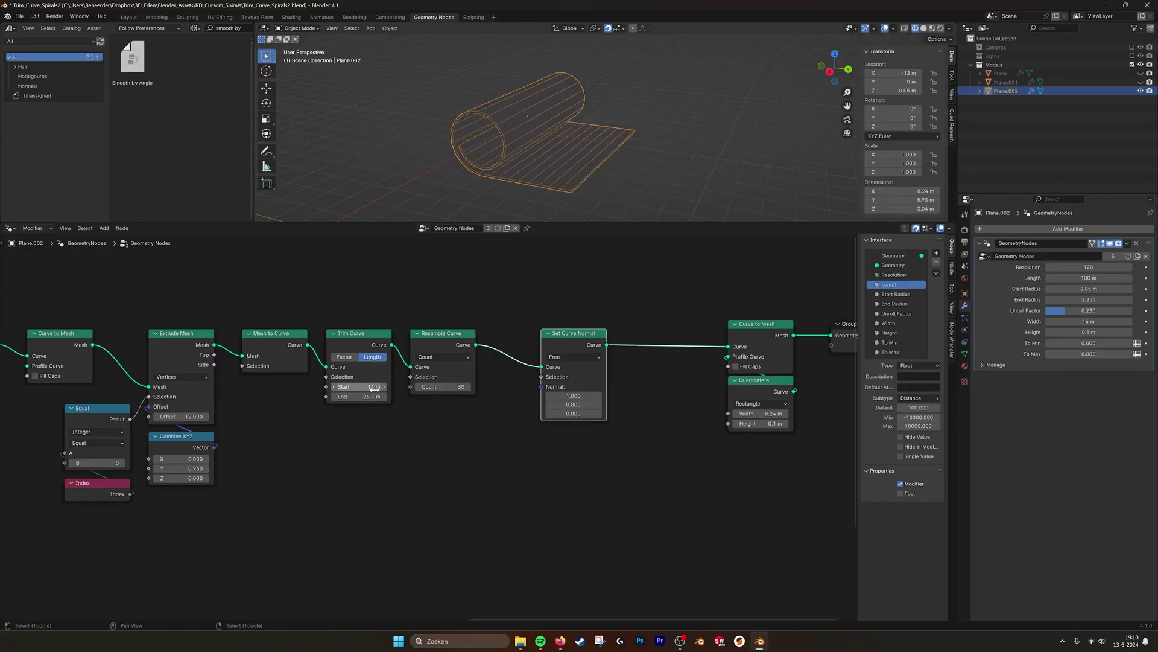
left_click_drag(374, 388, 410, 388, "shift")
left_click_drag(373, 396, 380, 397, "shift")
middle_click_drag(371, 434, 475, 438)
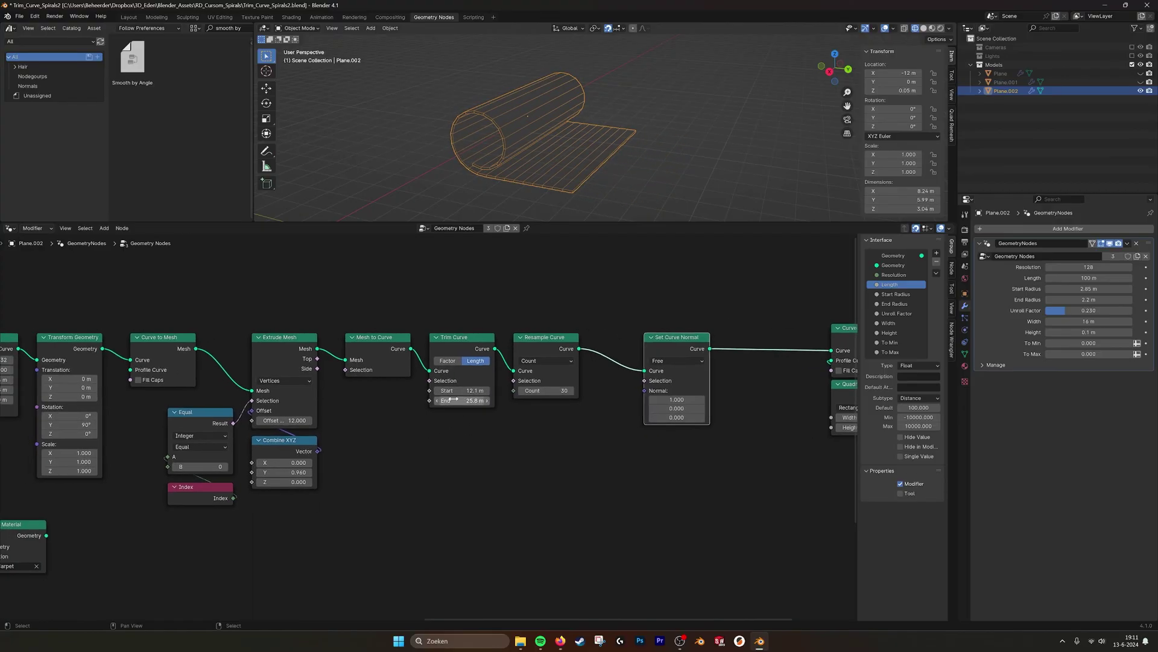
middle_click_drag(500, 382, 574, 389)
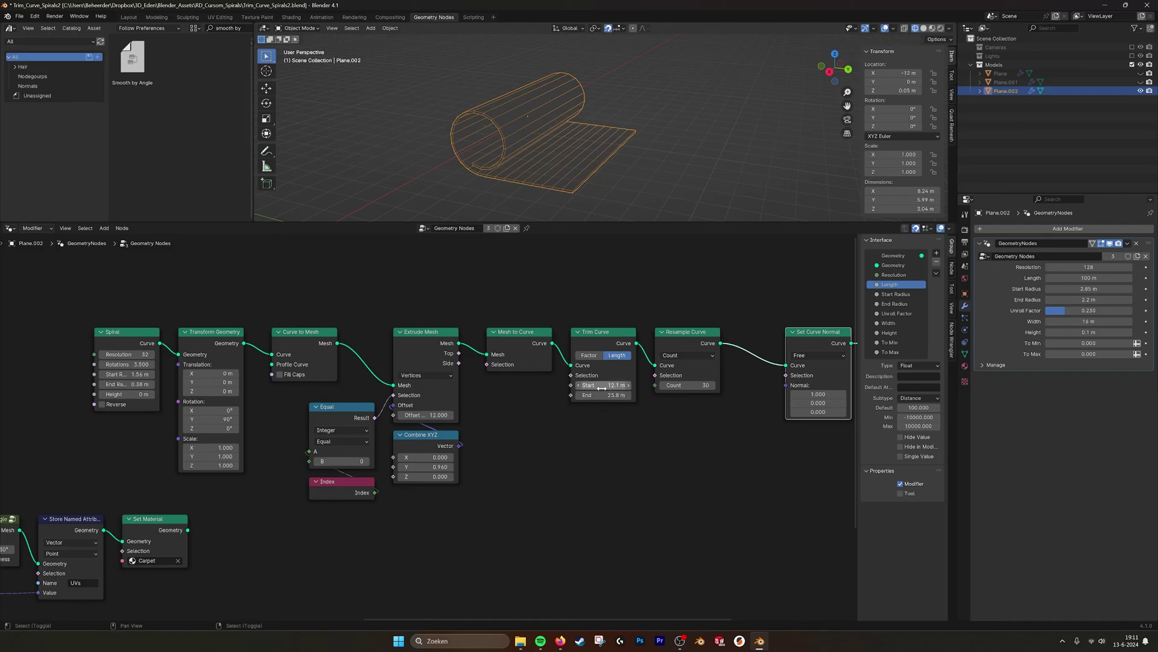
left_click_drag(597, 387, 573, 387, "shift")
middle_click_drag(563, 476, 535, 408)
scroll(400, 374, "down", 3)
middle_click_drag(278, 447, 422, 458)
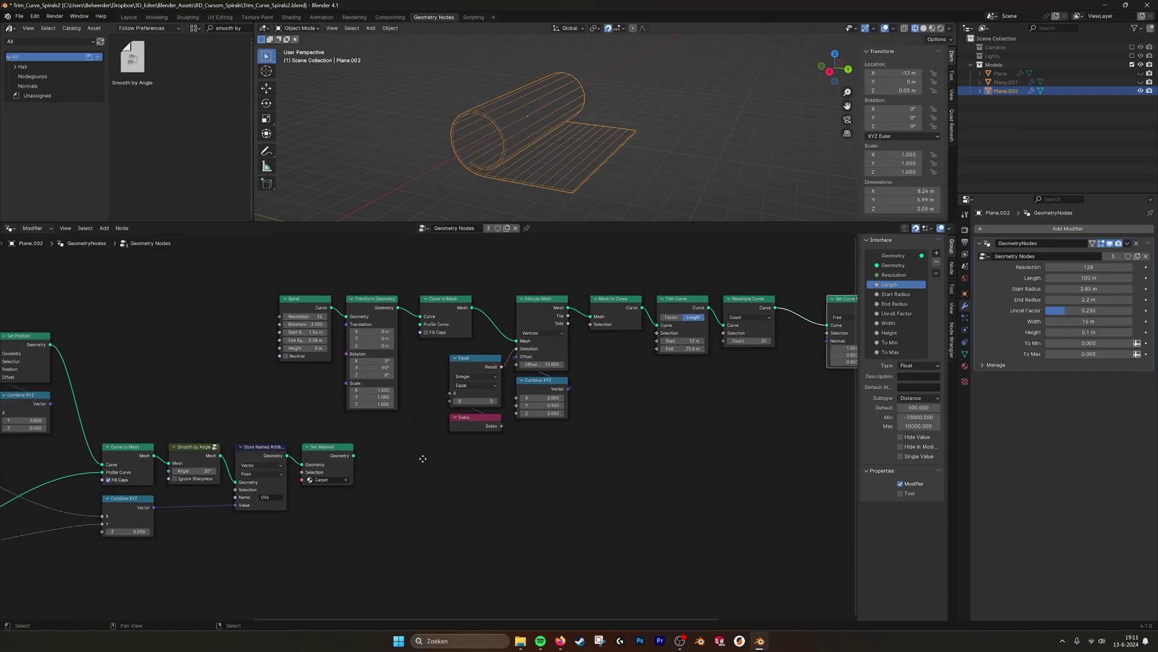
Step: Delete the rebuilt test chain of spiral, extrude, trim, resample and meshing nodes beside the Group Output
scroll(422, 458, "down", 1)
scroll(186, 444, "down", 1)
middle_click_drag(180, 445, 456, 442)
middle_click_drag(746, 458, 389, 477)
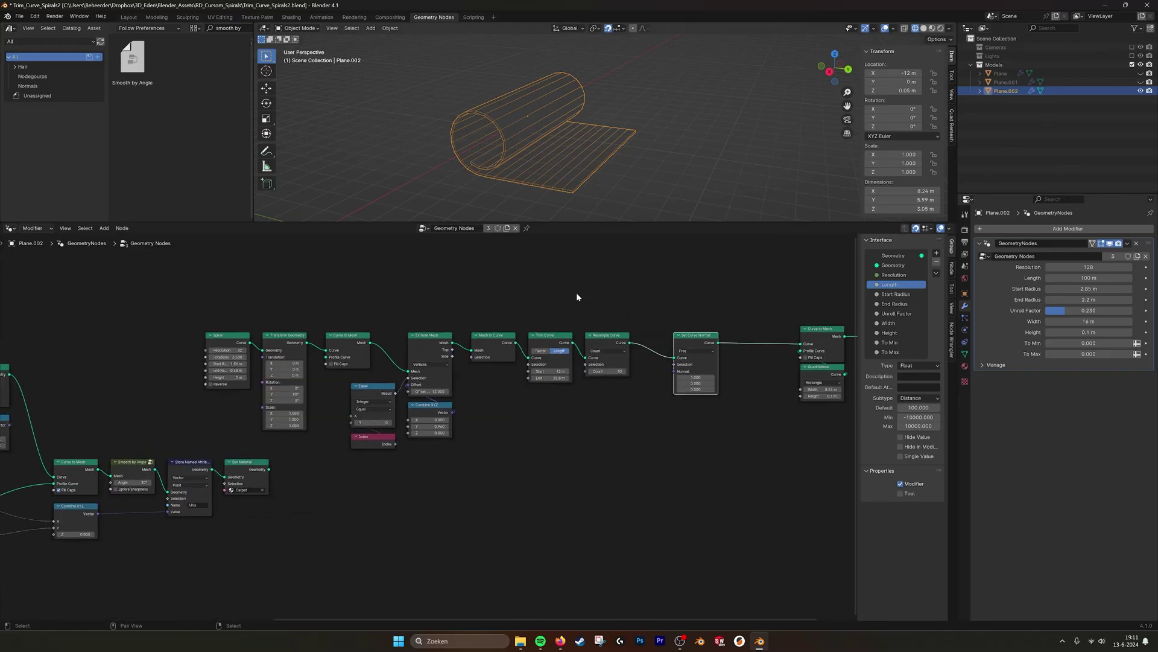
scroll(743, 440, "down", 2)
left_click_drag(215, 309, 754, 422)
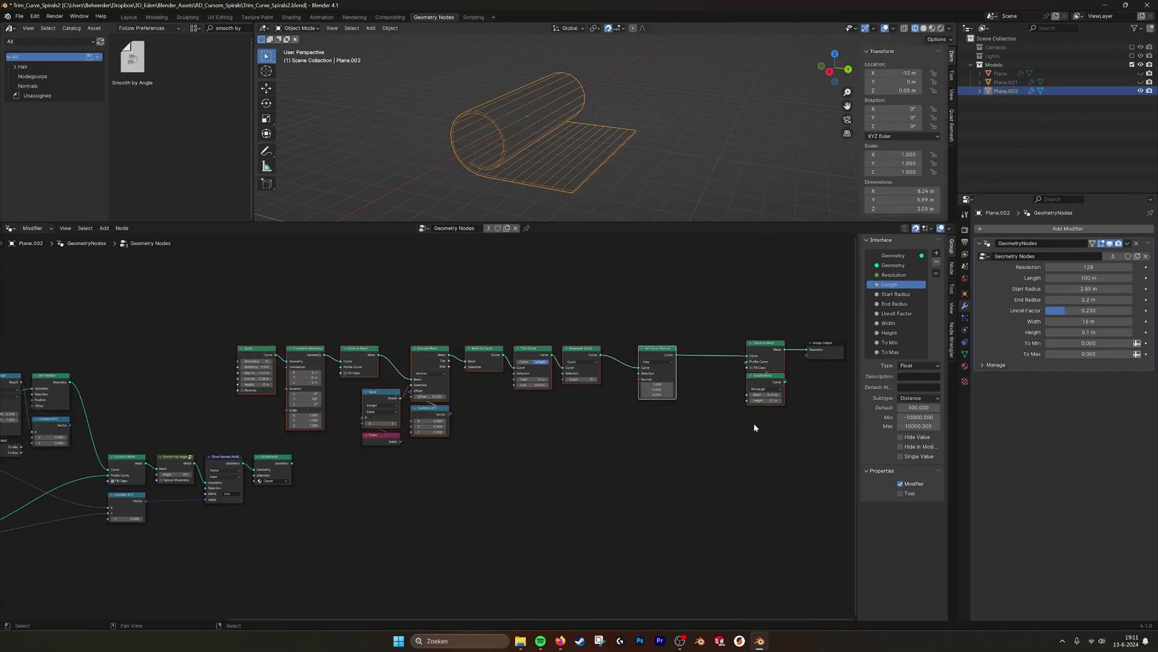
key("x")
left_click_drag(383, 439, 403, 449)
key("x")
Step: Duplicate the RD_Roll_Up_Spiral group node, place it beside the Group Output and connect its Curve to the output's Geometry
middle_click_drag(450, 437, 647, 431)
middle_click_drag(362, 410, 483, 392)
left_click(184, 427)
key("shift+d")
left_click(762, 338)
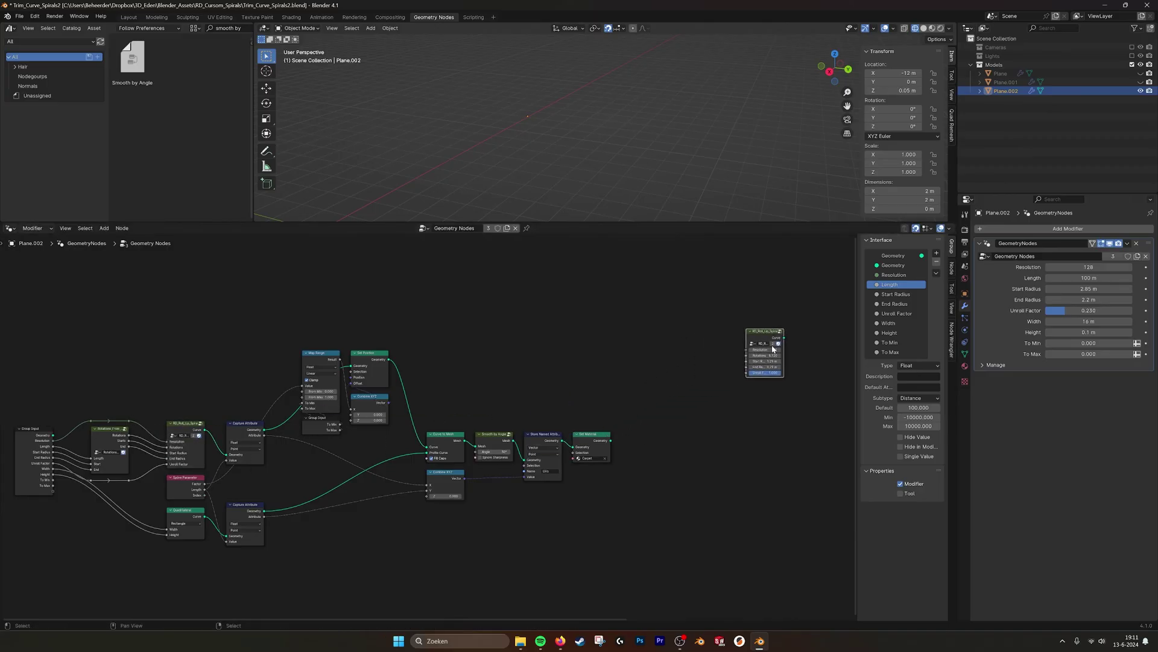
middle_click_drag(763, 339, 295, 365)
scroll(570, 405, "up", 6)
left_click_drag(830, 306, 306, 325)
middle_click_drag(307, 325, 436, 332)
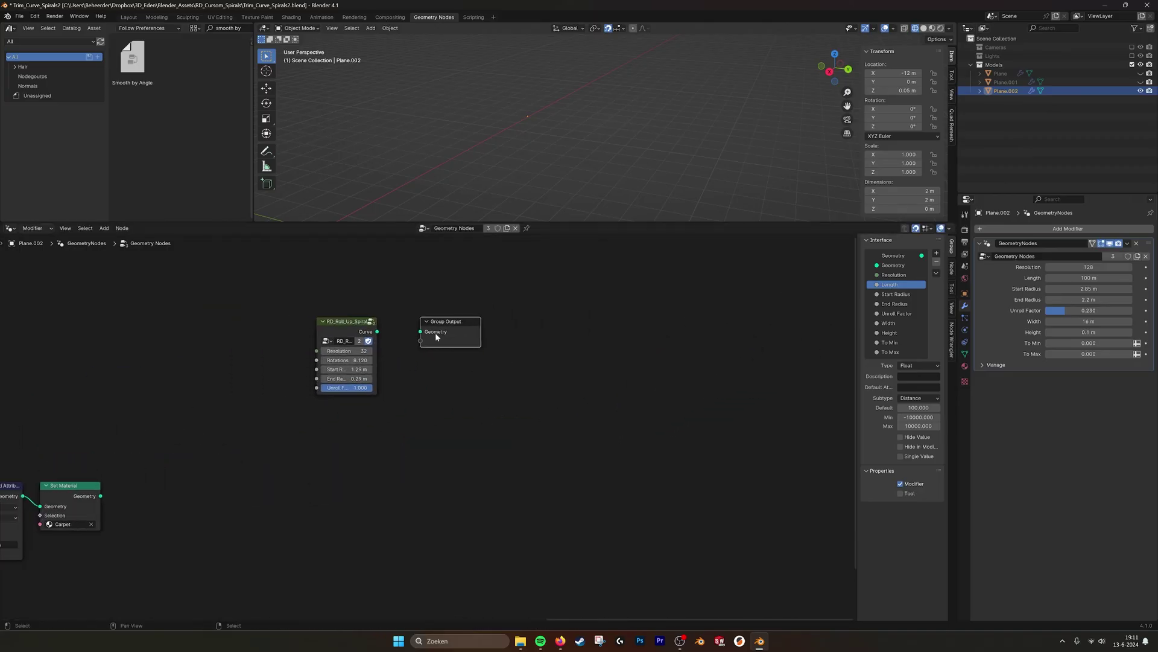
left_click_drag(377, 331, 420, 331)
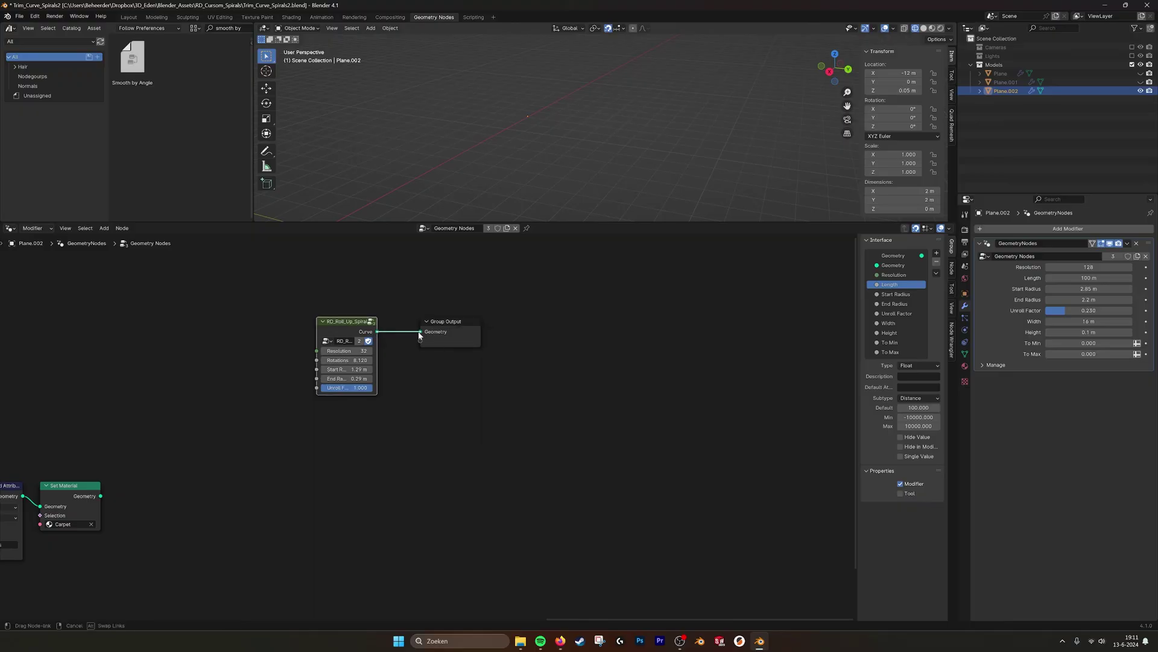
Step: Lower the duplicated spiral group's Unroll Factor to 0.116 and inspect the partly unrolled curve
middle_click_drag(678, 156, 459, 195)
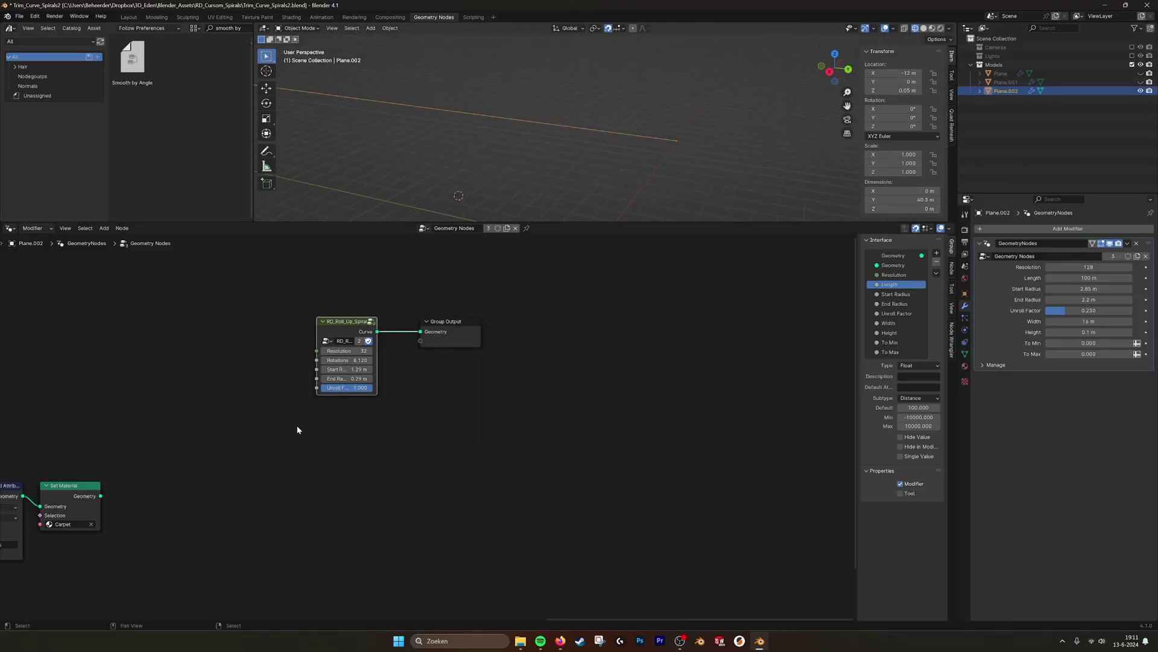
left_click_drag(353, 392, 301, 388)
middle_click_drag(636, 100, 687, 192, "shift")
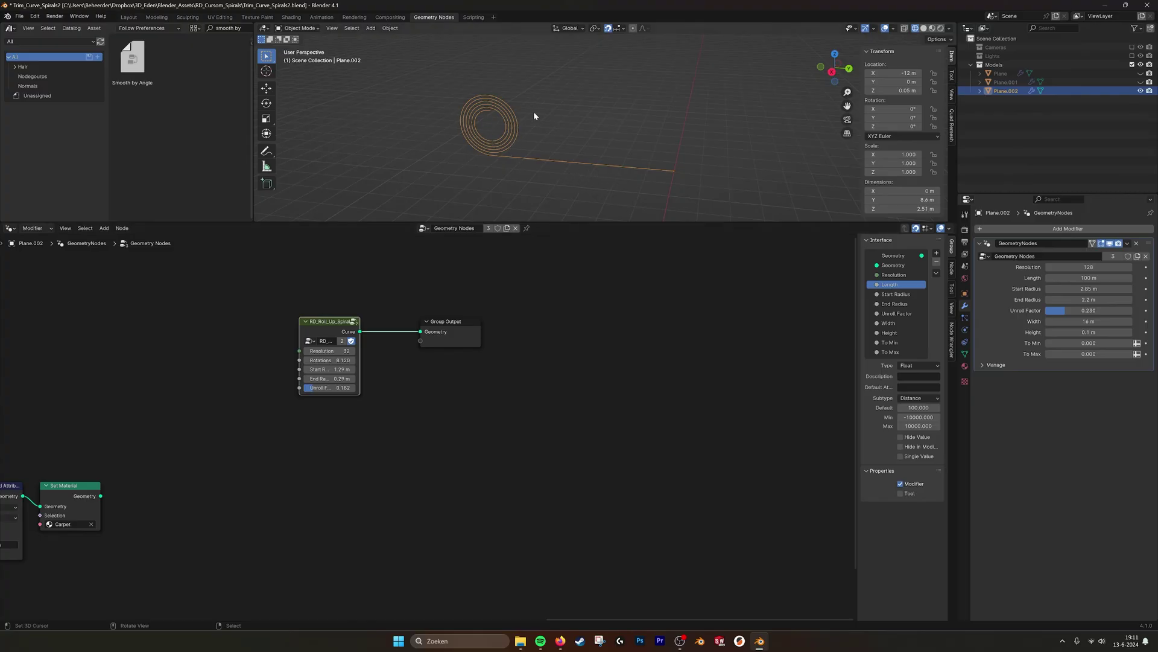
mouse_move(328, 389)
left_mouse_down()
mouse_move(300, 388)
mouse_move(312, 387)
left_mouse_up()
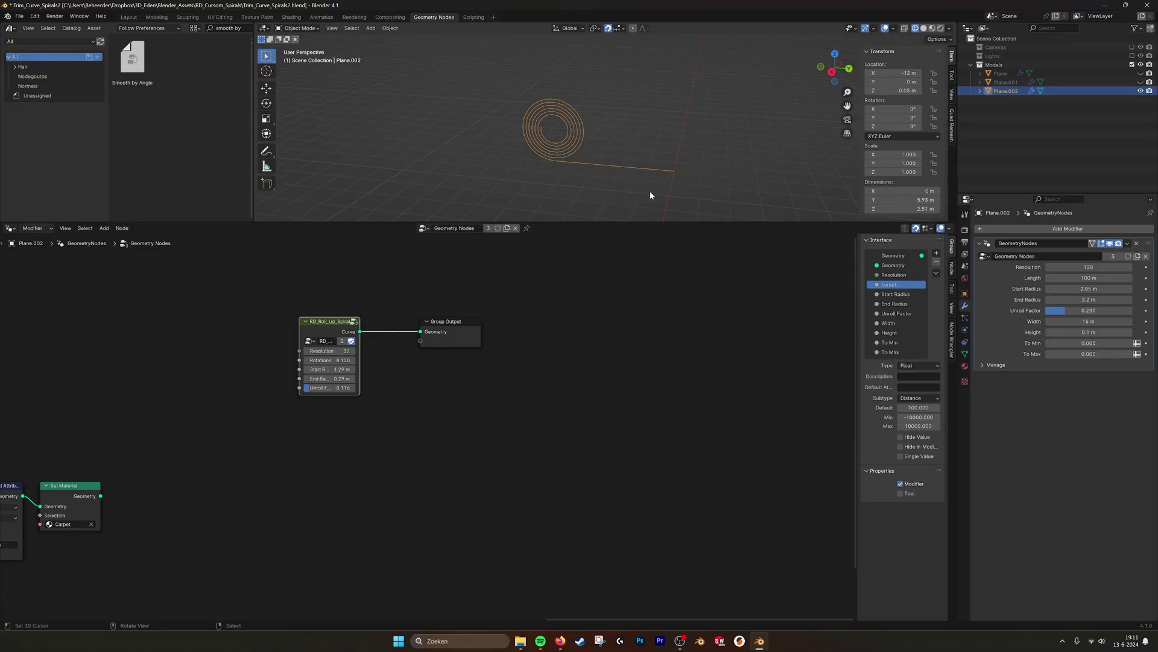
middle_click_drag(588, 170, 639, 176)
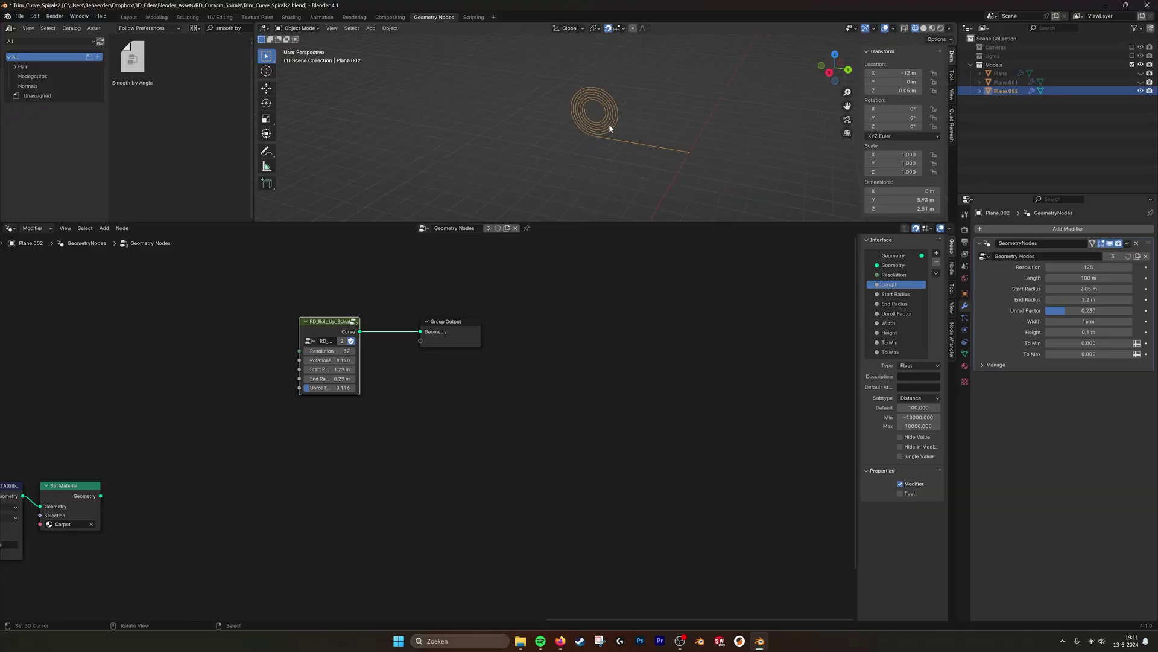
middle_click_drag(664, 168, 633, 180)
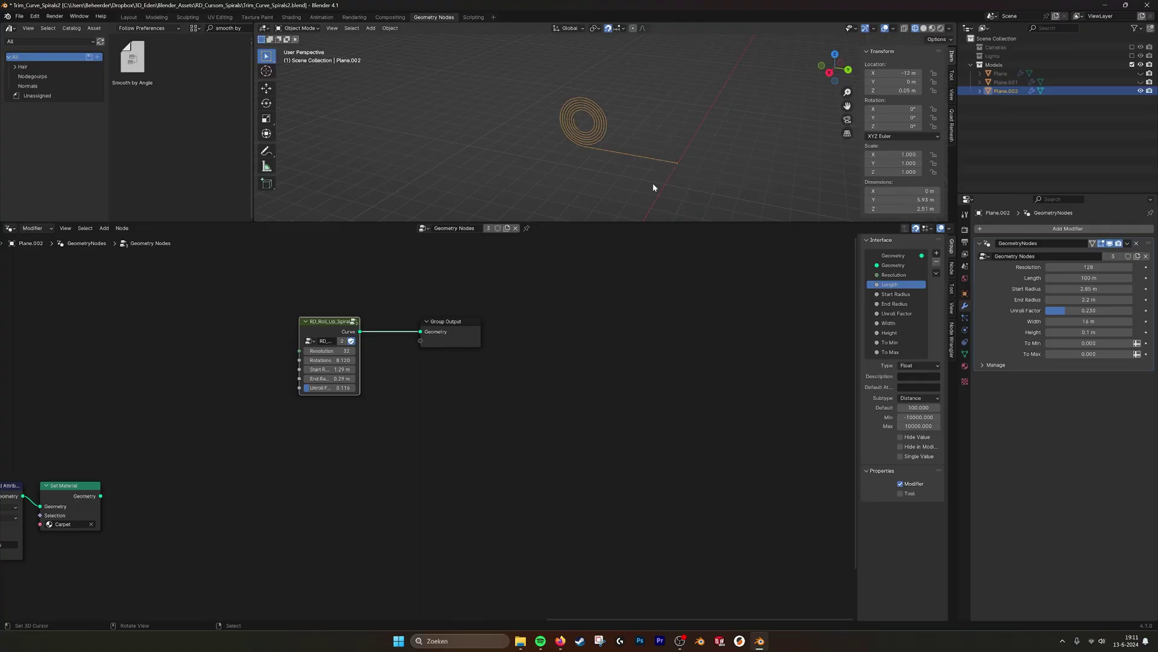
Step: Move the Group Output farther from the duplicated spiral group and reduce the group's Rotations to 3.220
left_click_drag(471, 341, 547, 331)
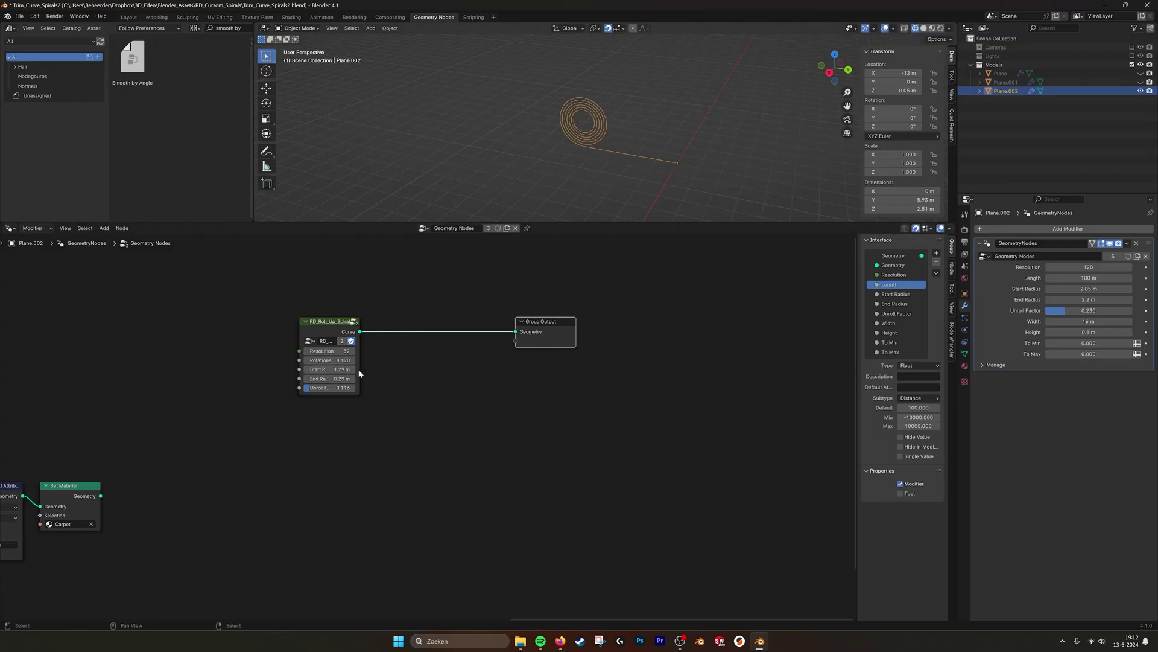
middle_click_drag(359, 374, 400, 380)
left_click_drag(384, 366, 289, 367, "shift")
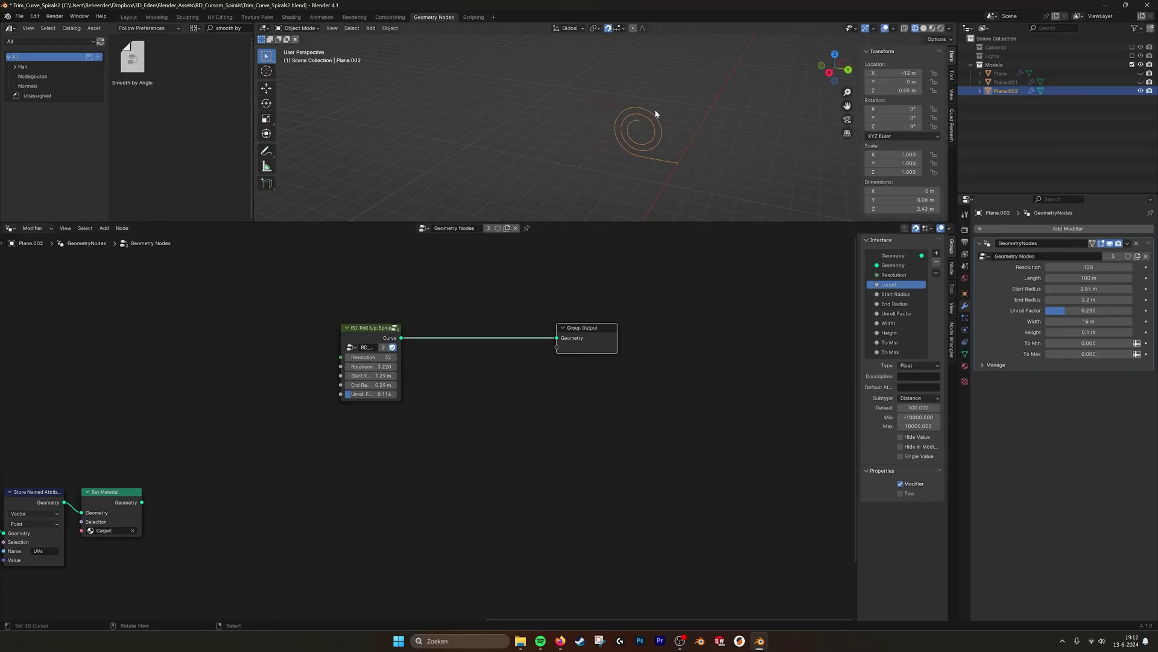
Step: Delete the duplicated spiral group, move the Group Output beside Set Material and connect Set Material's Geometry to it
left_click_drag(317, 301, 396, 373)
key("x")
left_click_drag(579, 344, 205, 504)
middle_click_drag(197, 460, 492, 434)
left_click_drag(436, 476, 491, 482)
middle_click_drag(311, 471, 587, 460)
scroll(587, 459, "down", 1)
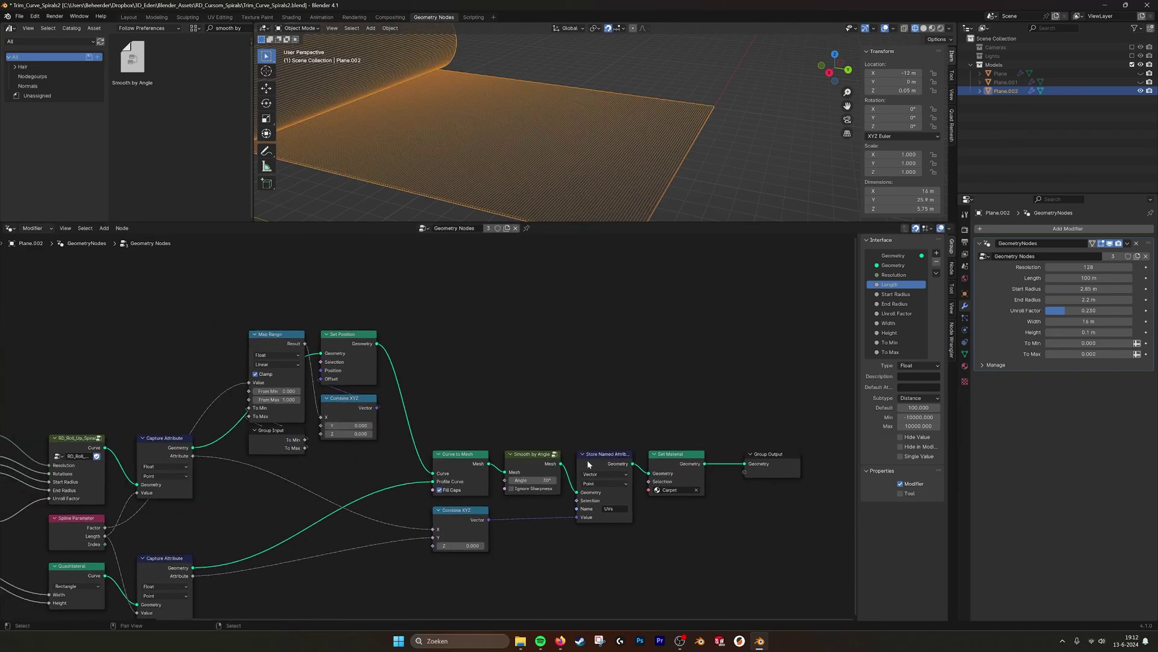
Step: Show the carpet in Rendered shading, switch the viewport to Material Preview and frame the whole node tree
scroll(588, 459, "down", 1)
scroll(558, 136, "down", 4)
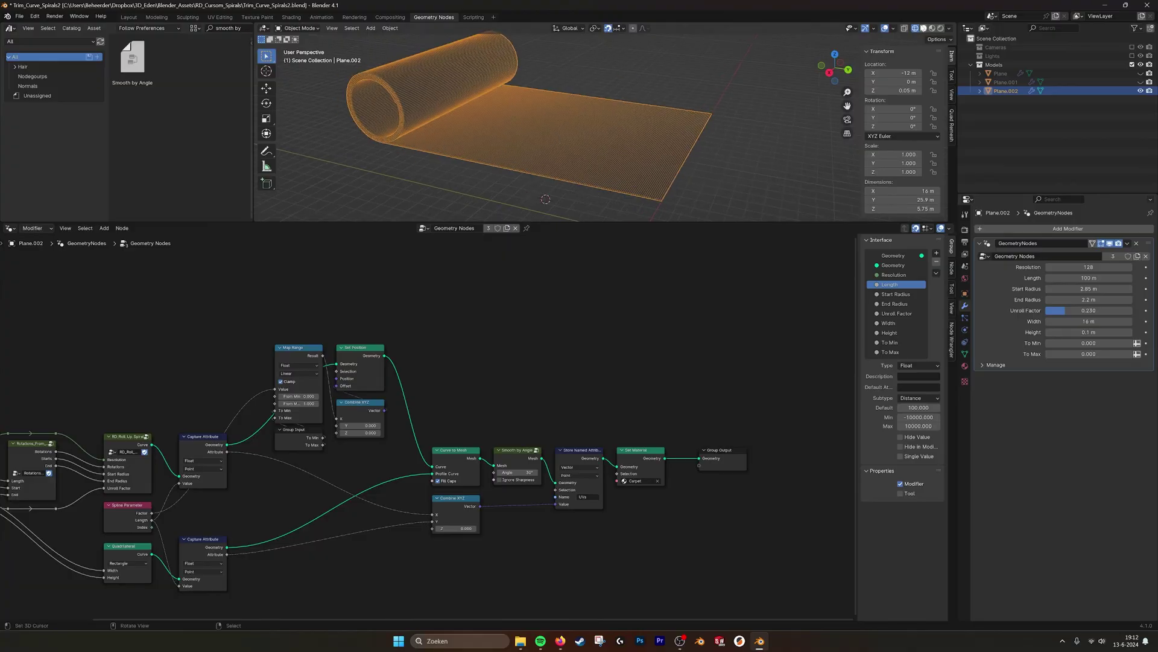
left_click(923, 28)
left_click(941, 28)
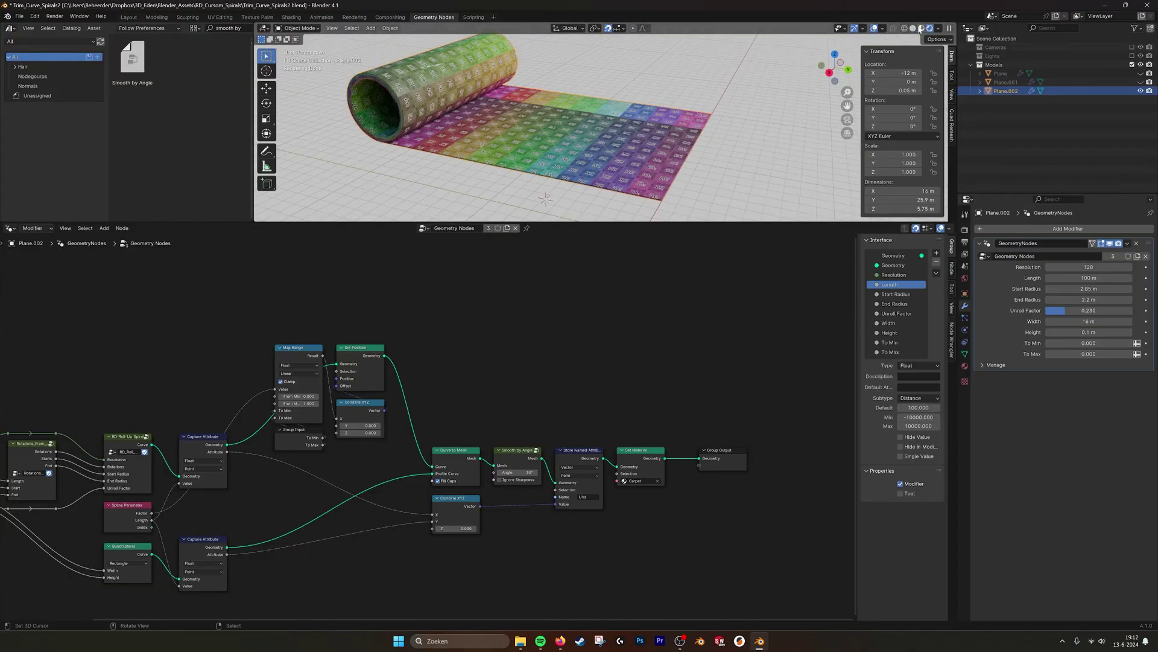
left_click(921, 29)
middle_click_drag(697, 103, 725, 107, "shift")
scroll(725, 107, "down", 1)
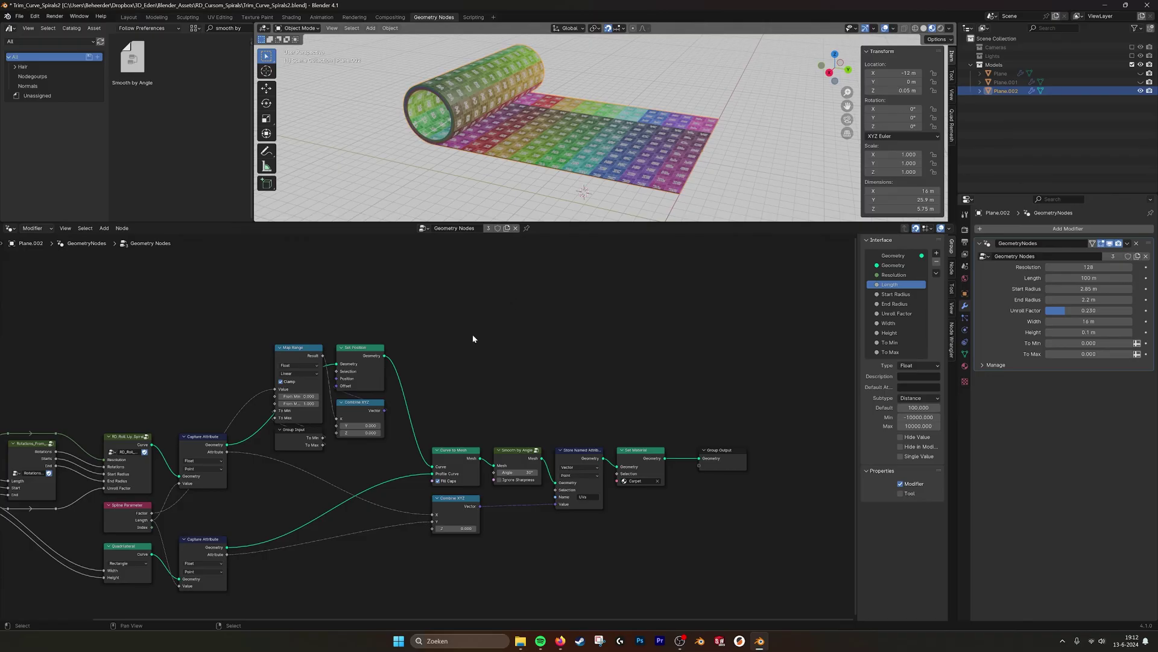
key("Home")
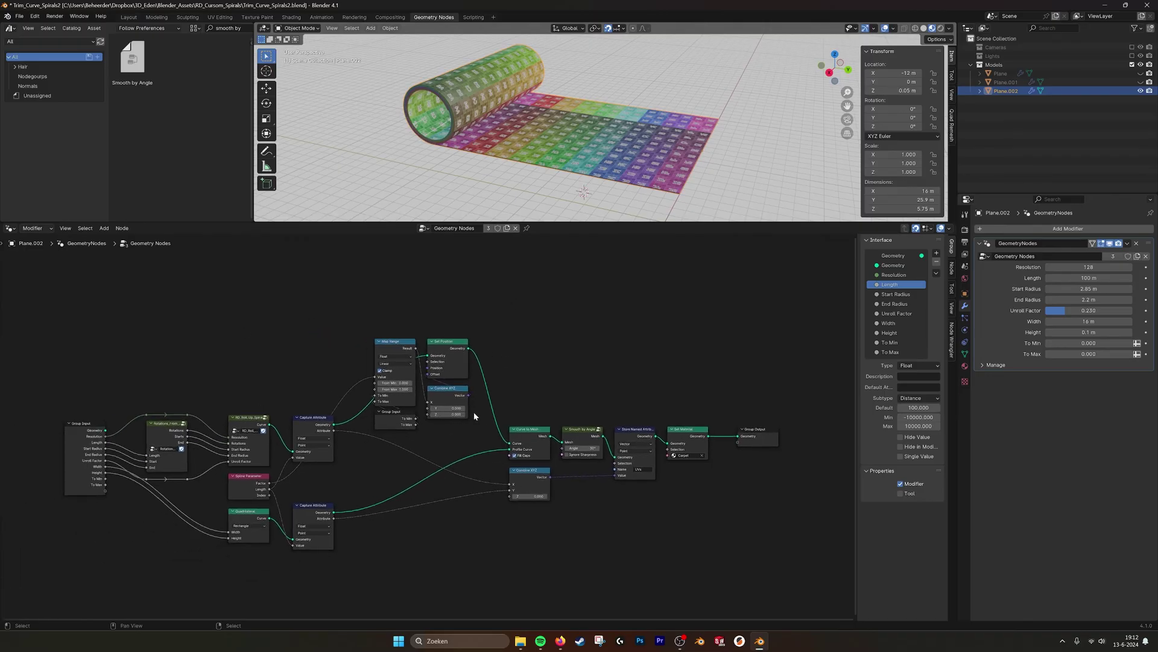